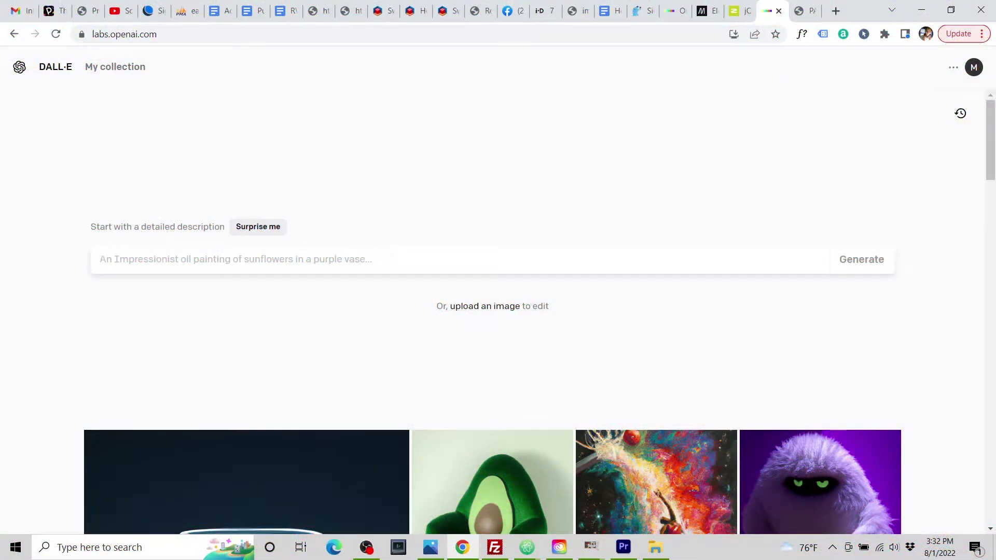
# - Generate images from the description "Lava texture with dark patches and glowing orange veins"
pyautogui.click(100, 258)
pyautogui.write('Lava ')
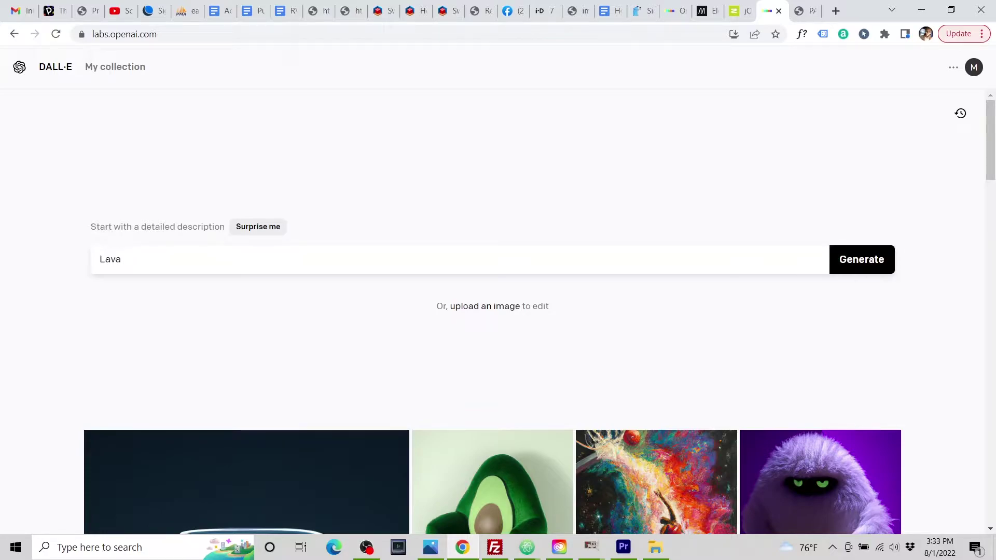
pyautogui.write('texture with dark patch')
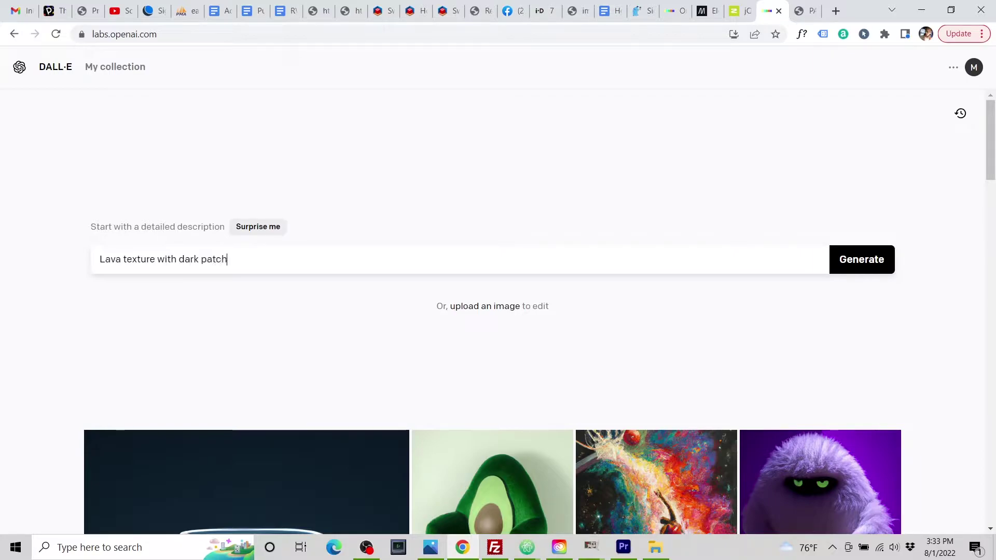
pyautogui.write('es and glowing')
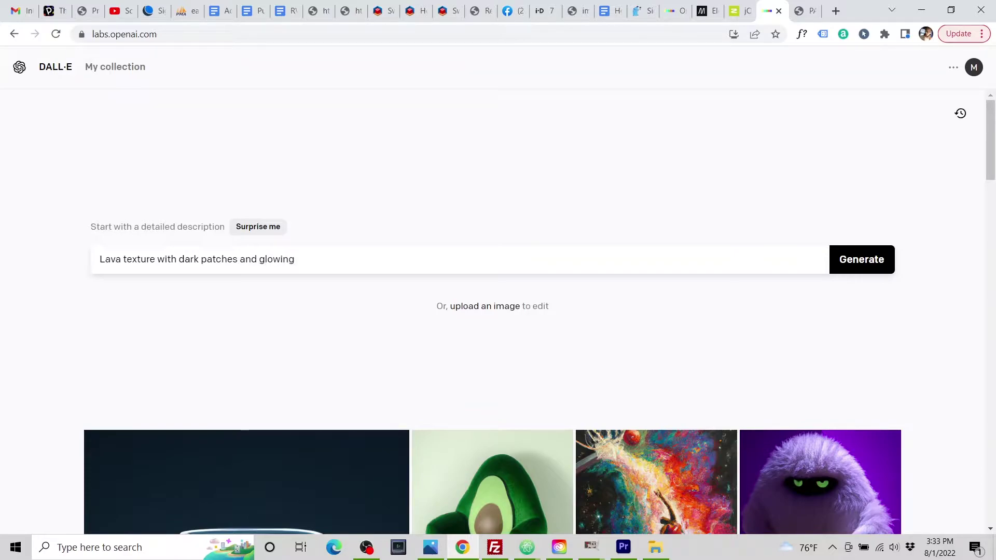
pyautogui.write(' orange veins')
pyautogui.press('Return')
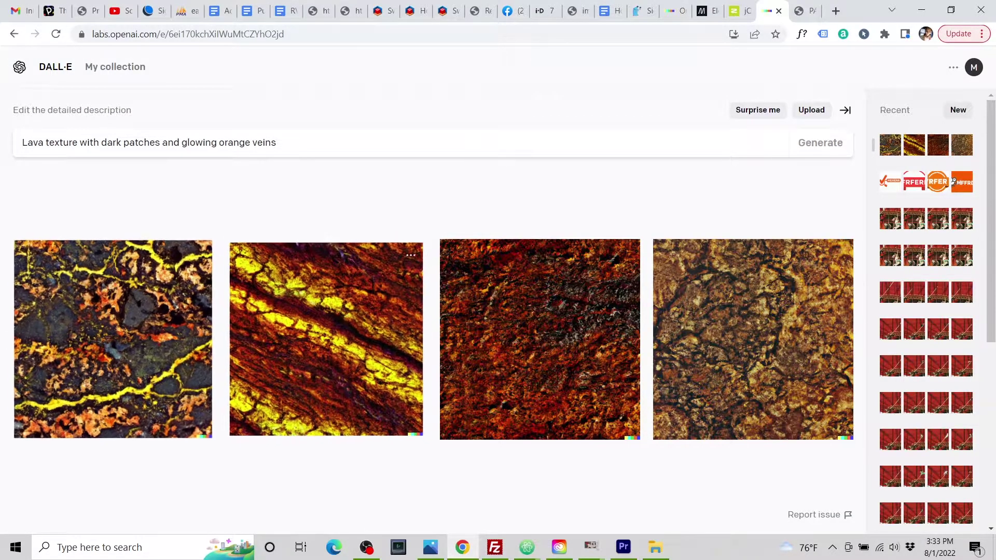
# - Compare the first two lava results at full size and download the second one, with the diagonal yellow bands
pyautogui.click(316, 339)
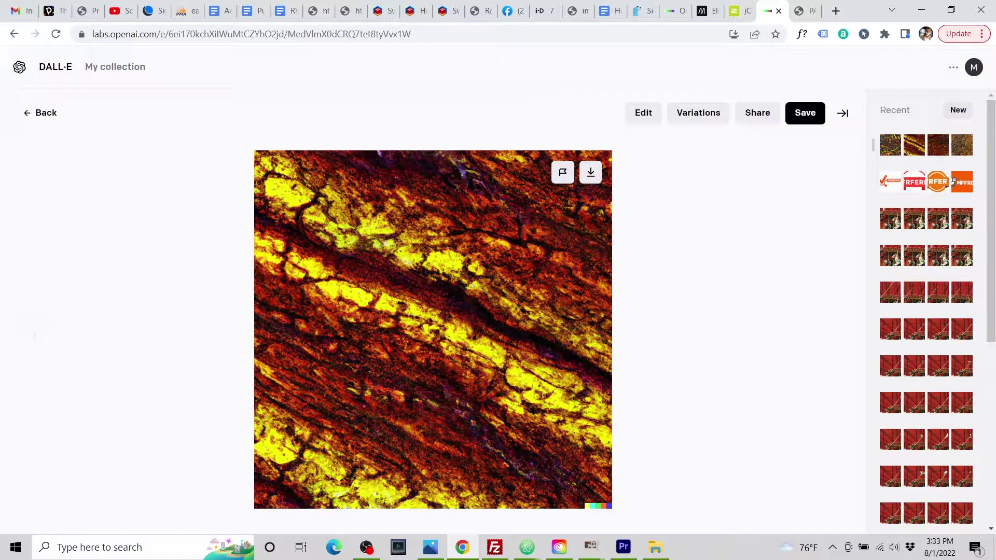
pyautogui.click(41, 112)
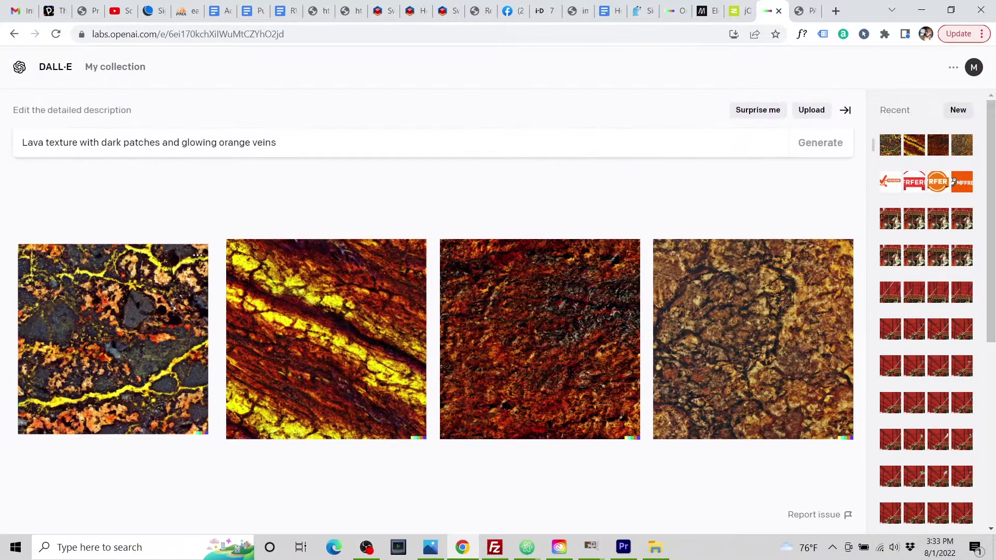
pyautogui.click(114, 337)
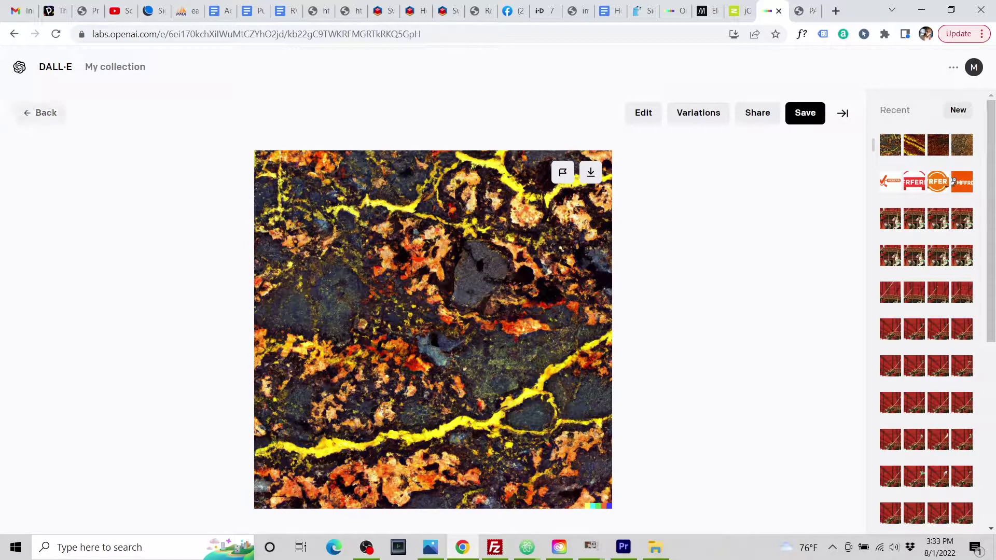
pyautogui.click(42, 112)
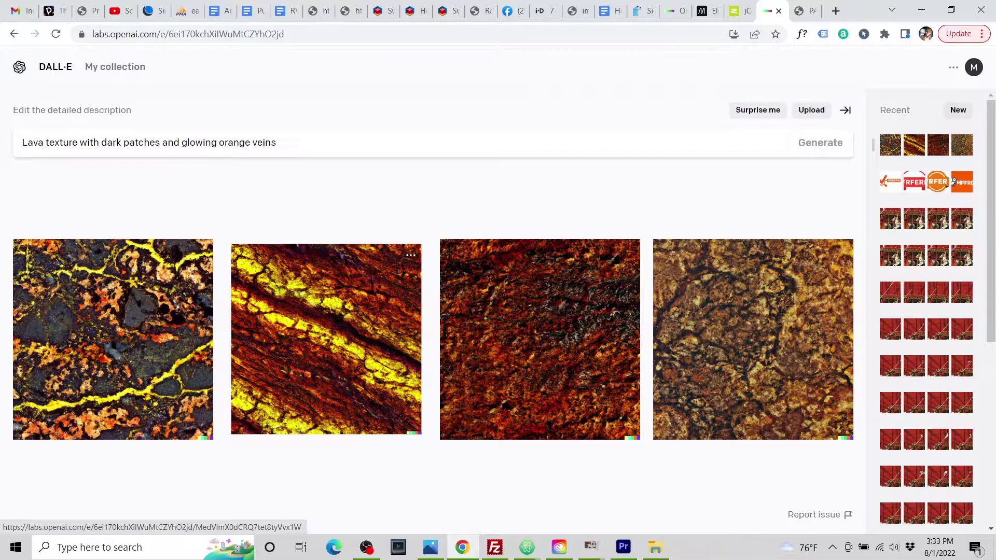
pyautogui.click(326, 339)
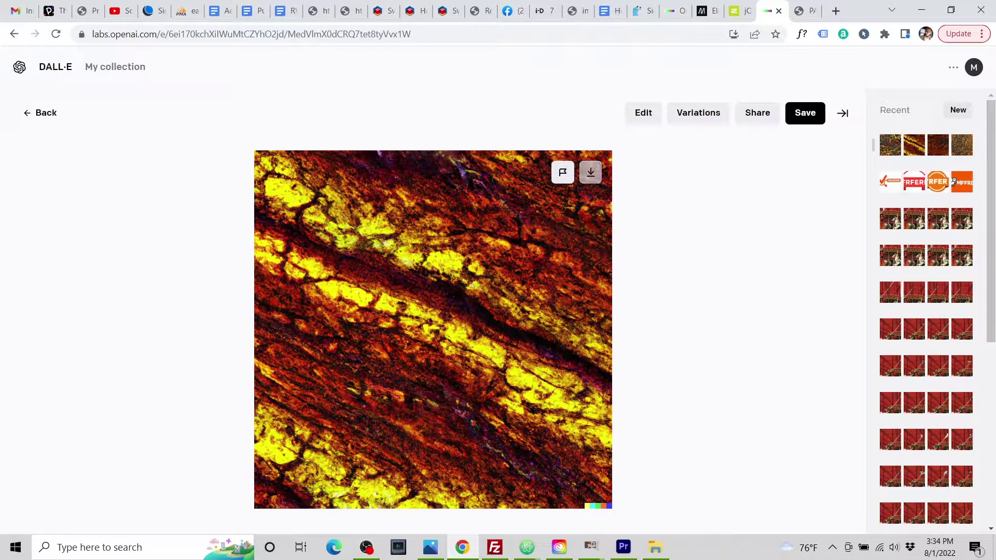
pyautogui.click(591, 172)
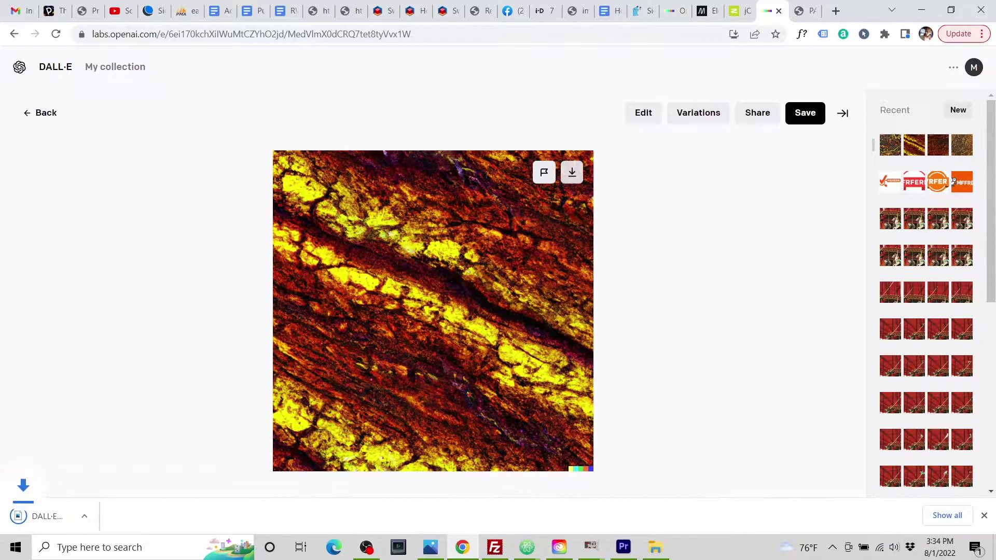
# - Switch to PATCH-E and upload the downloaded "Lava texture with dark patches and glowing orange veins" PNG as the initial image
pyautogui.click(805, 11)
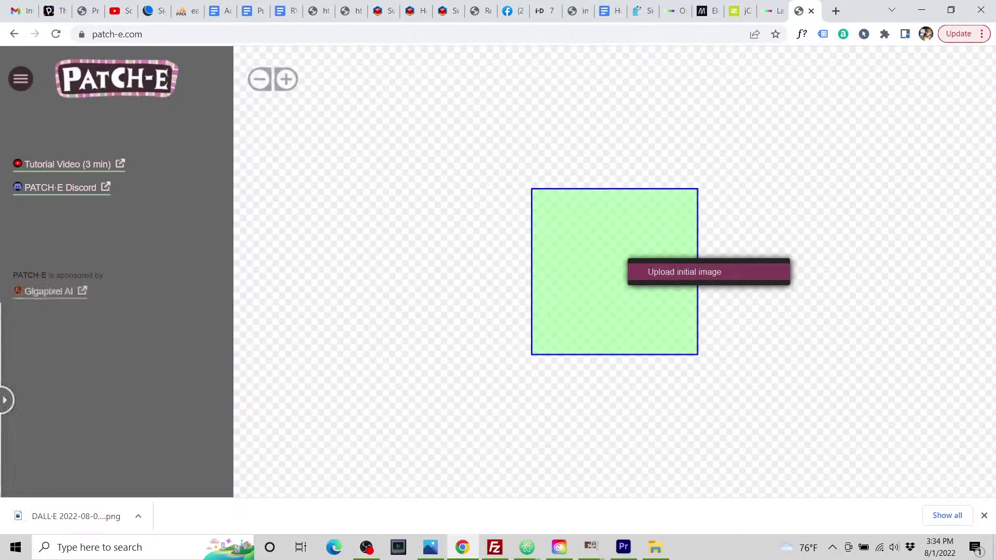
pyautogui.click(619, 271)
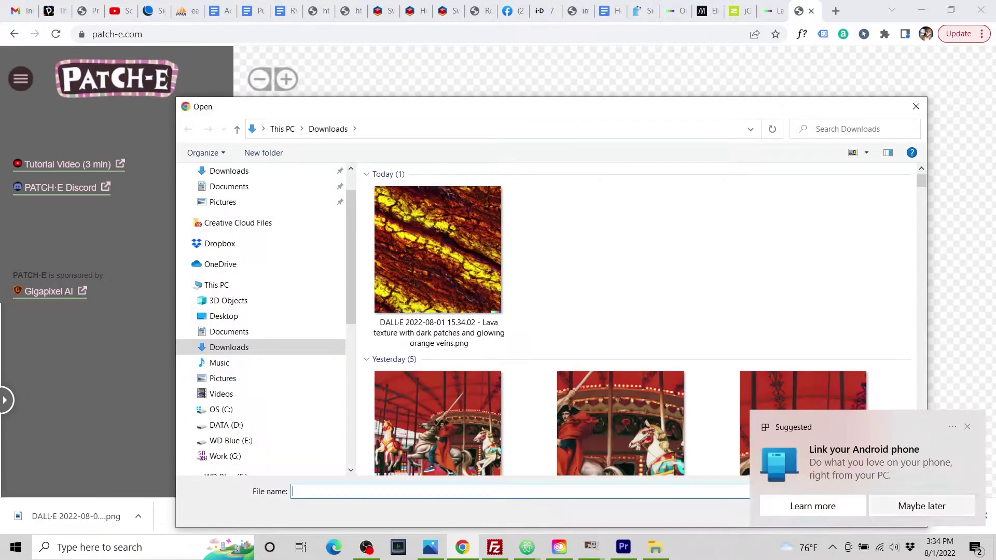
pyautogui.click(921, 506)
pyautogui.click(438, 259)
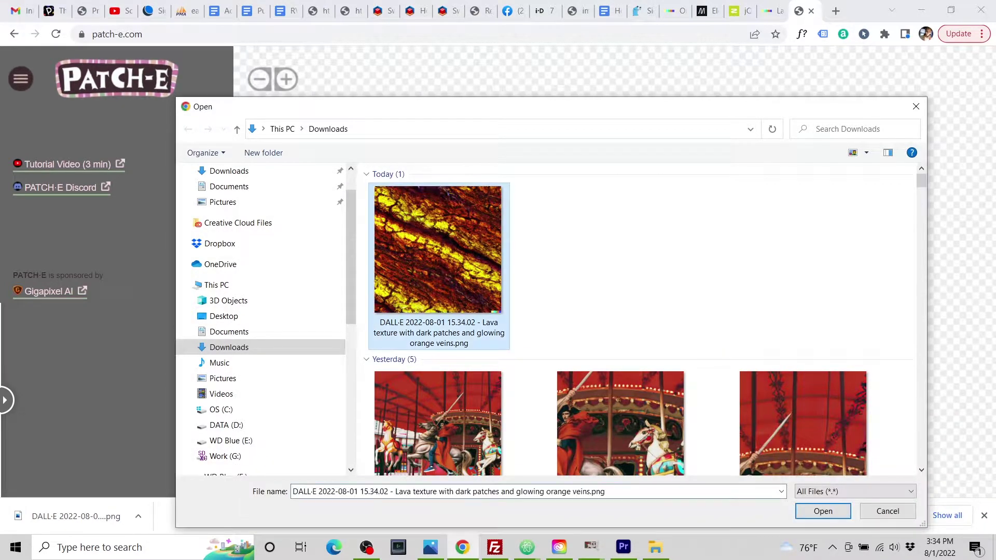
pyautogui.click(822, 511)
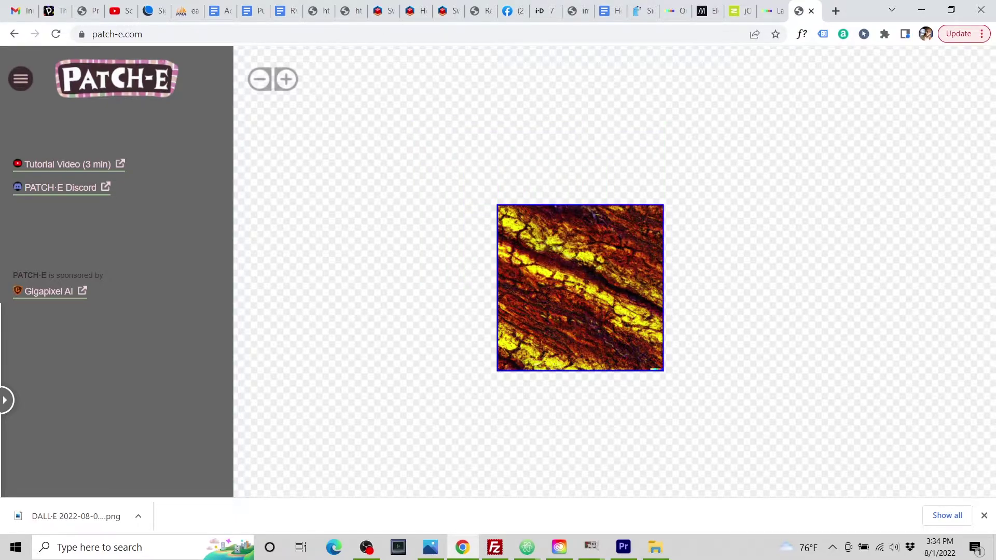
# - Set Overlap X and Overlap Y to 350 in the project settings
pyautogui.click(21, 78)
pyautogui.click(47, 151)
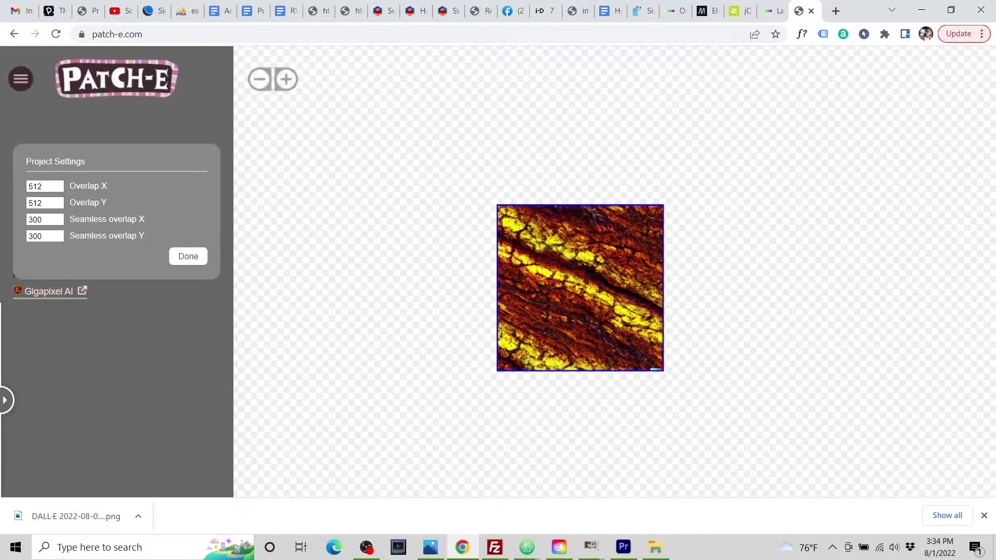
pyautogui.doubleClick(42, 187)
pyautogui.write('350')
pyautogui.press('Tab')
pyautogui.write('350')
pyautogui.press('Tab')
pyautogui.press('Return')
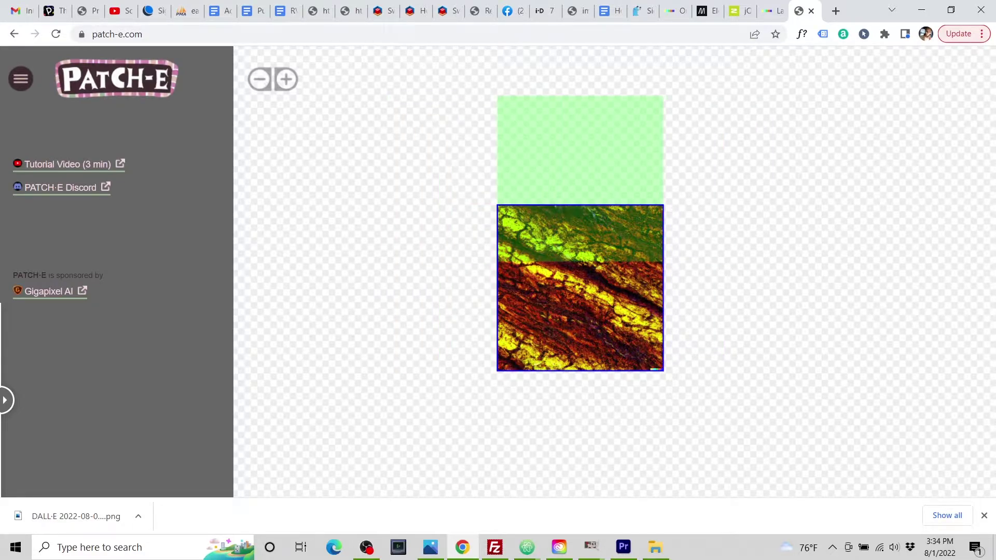
# - Download the partial image for the area above the lava tile and upload it to DALL·E for editing with the full square crop
pyautogui.rightClick(584, 193)
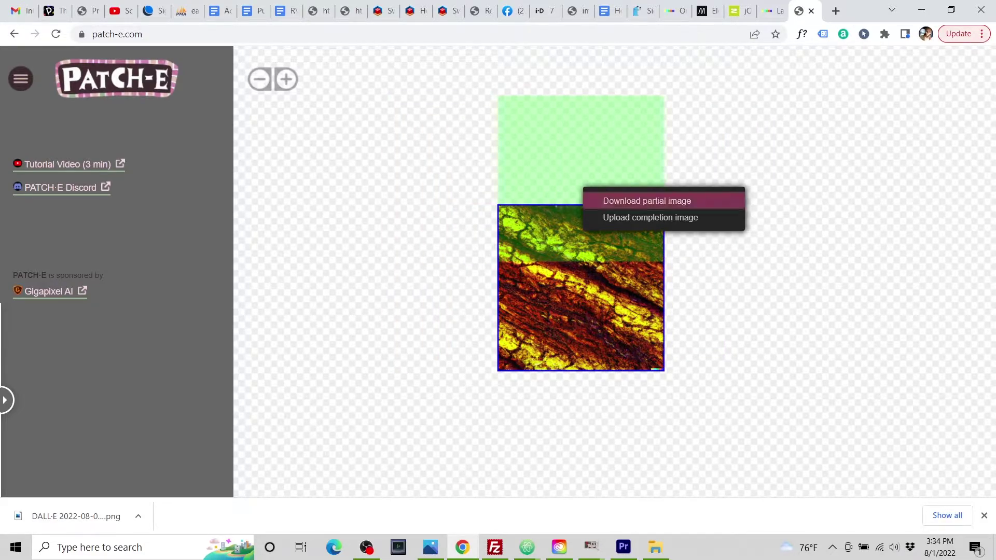
pyautogui.click(617, 201)
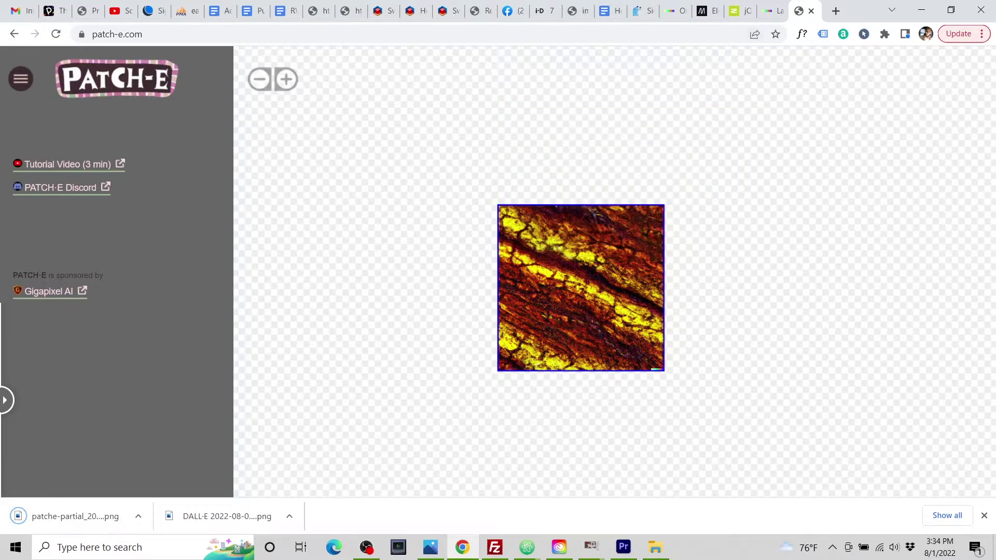
pyautogui.click(772, 11)
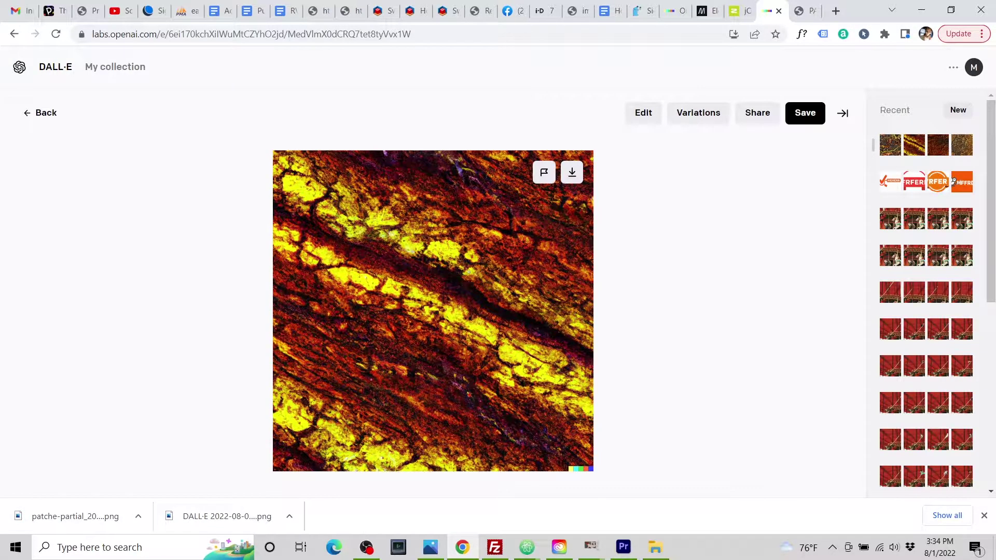
pyautogui.click(46, 113)
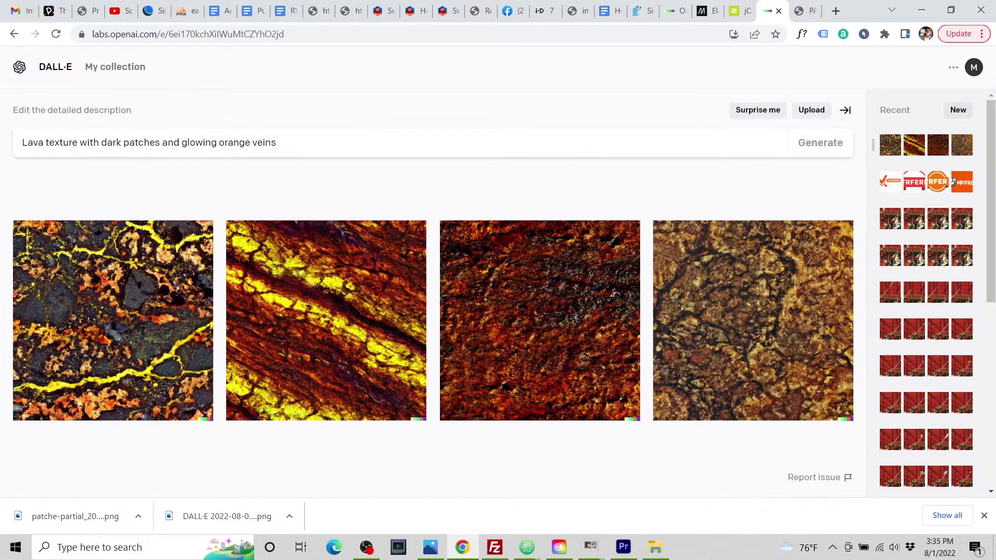
pyautogui.click(811, 109)
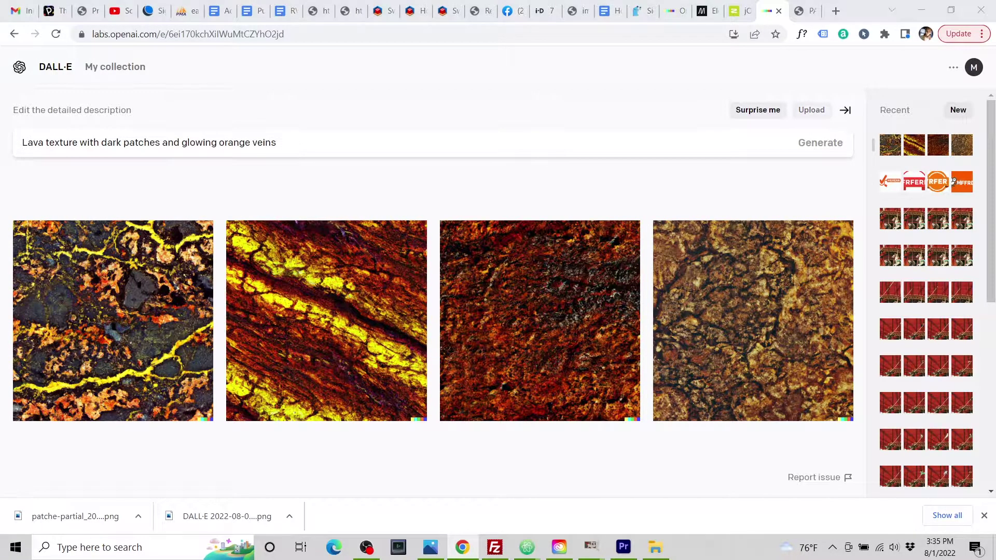
pyautogui.click(438, 254)
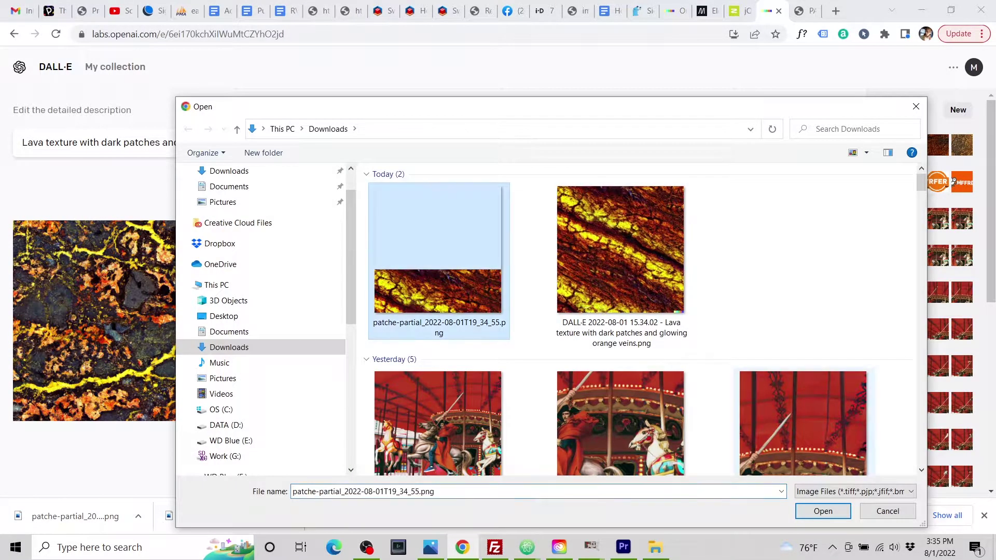
pyautogui.click(823, 511)
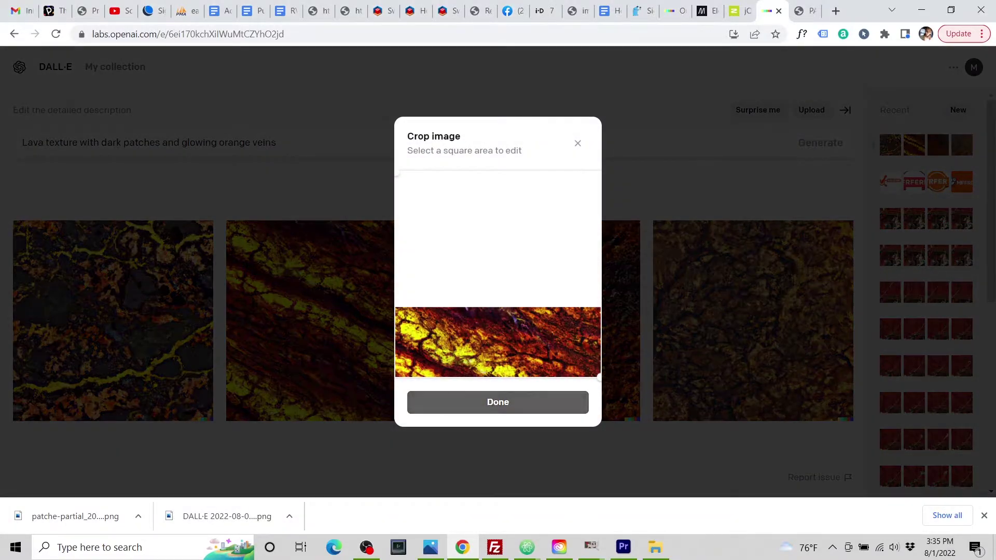
pyautogui.click(497, 399)
pyautogui.click(498, 388)
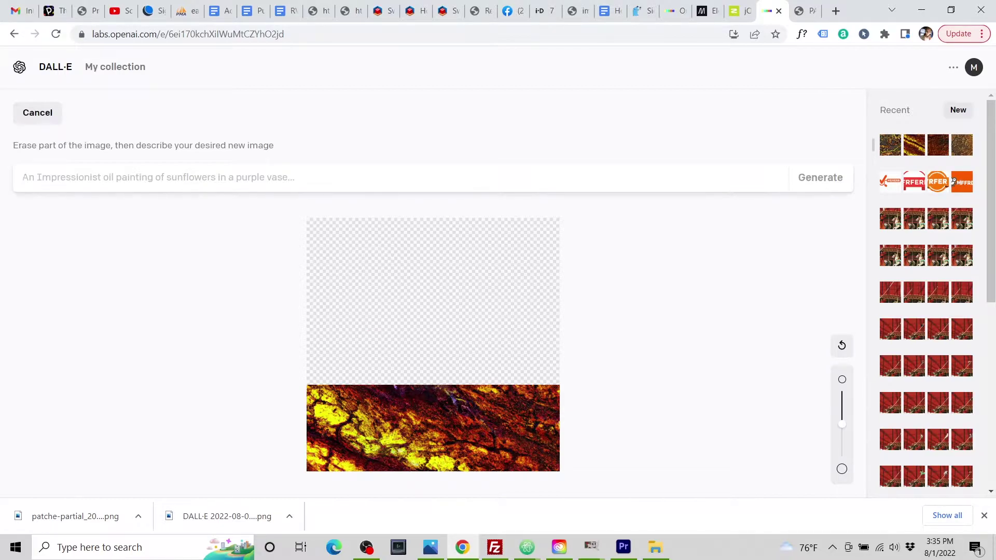
# - Generate completions from "lava texture with dark areas and glowing orange veins" and download the first generated result
pyautogui.write('lava texture with dark areas and glowing orange veins')
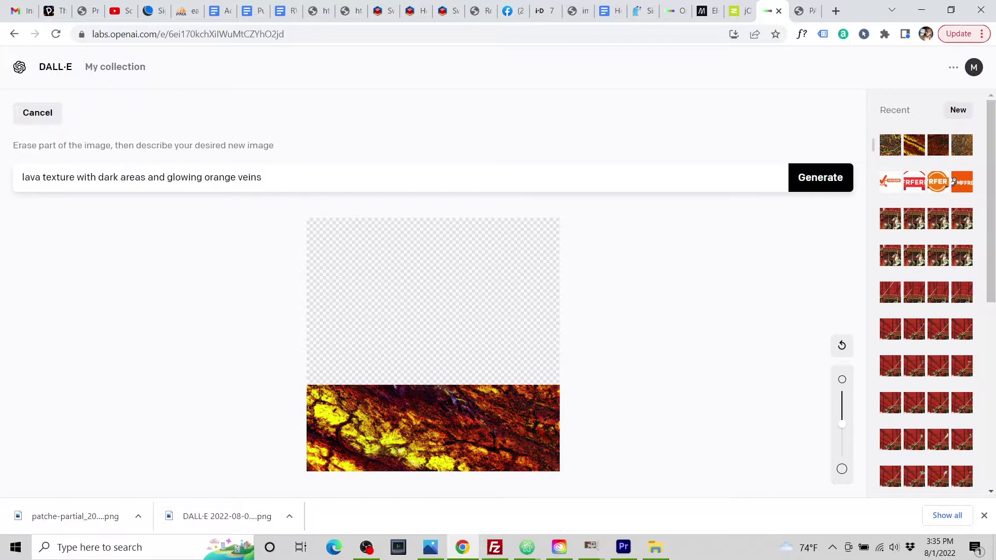
pyautogui.press('Return')
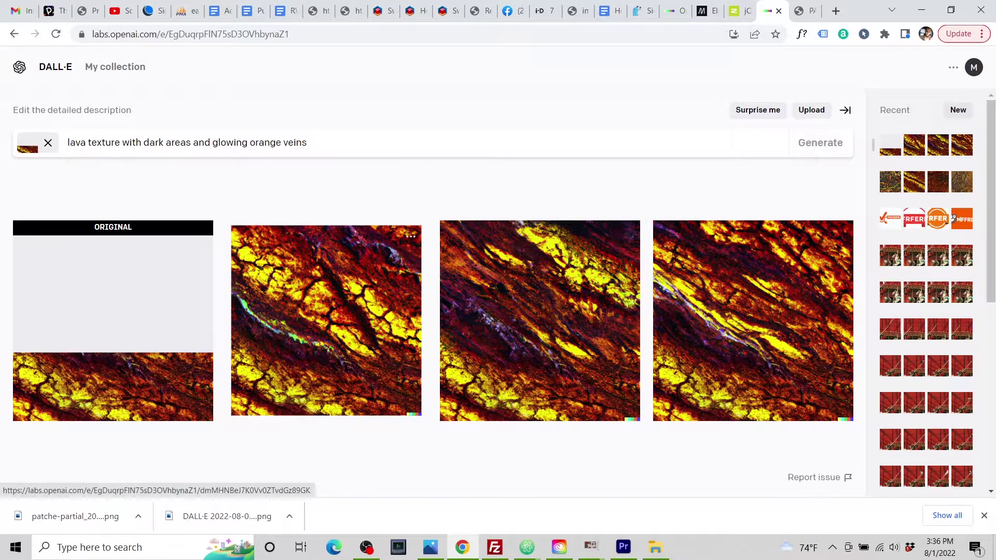
pyautogui.click(326, 320)
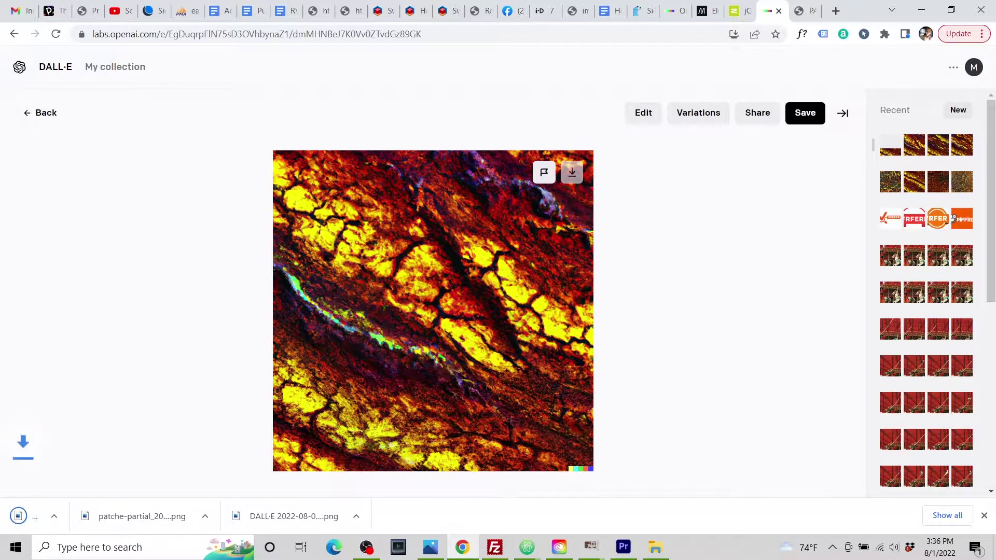
# - Return to PATCH-E and upload the new "lava texture with dark areas and glowing orange veins" PNG as the completion image above the tile
pyautogui.click(805, 11)
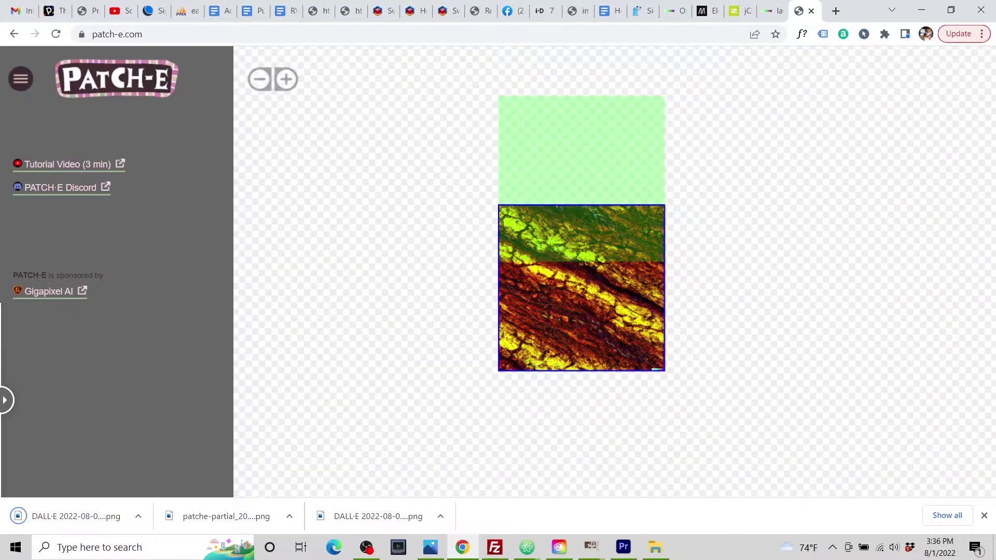
pyautogui.click(582, 196)
pyautogui.click(645, 228)
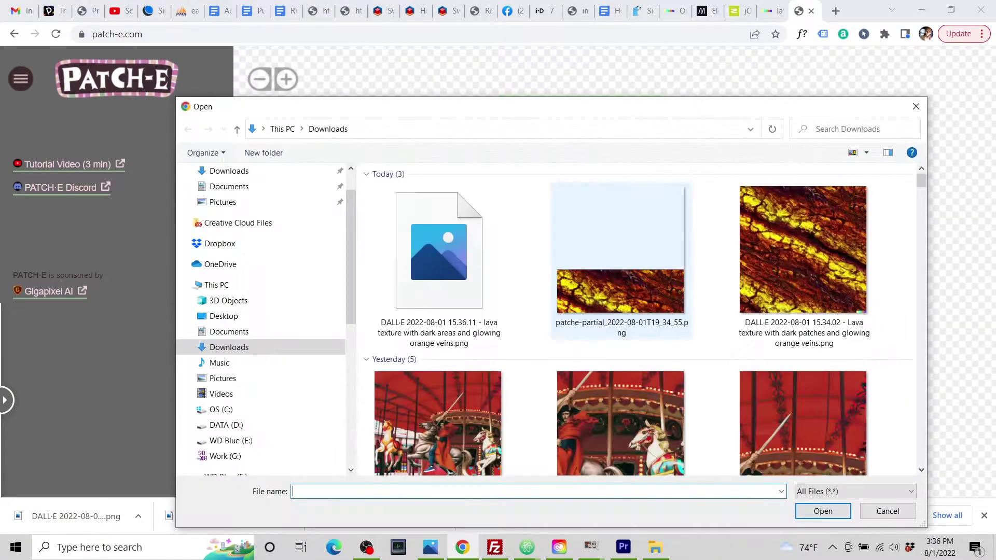
pyautogui.click(447, 257)
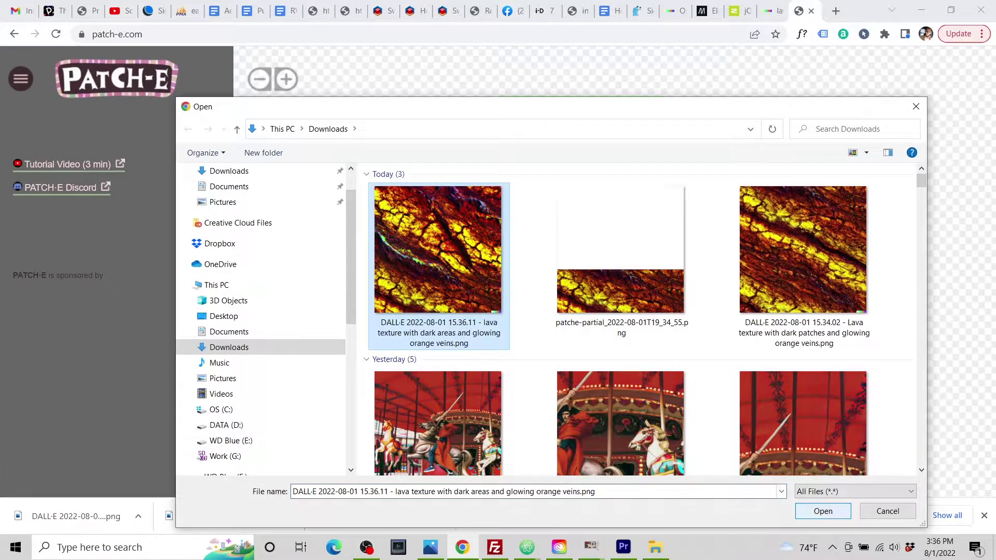
pyautogui.click(823, 511)
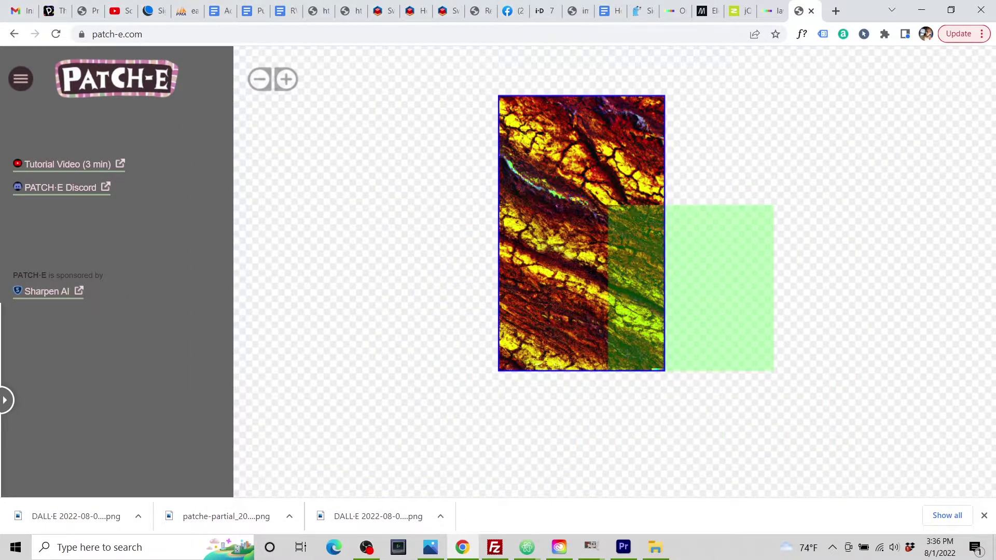
# - Download the partial image for the area right of the lower lava tile and upload it to DALL·E for editing with the full square crop
pyautogui.click(731, 291)
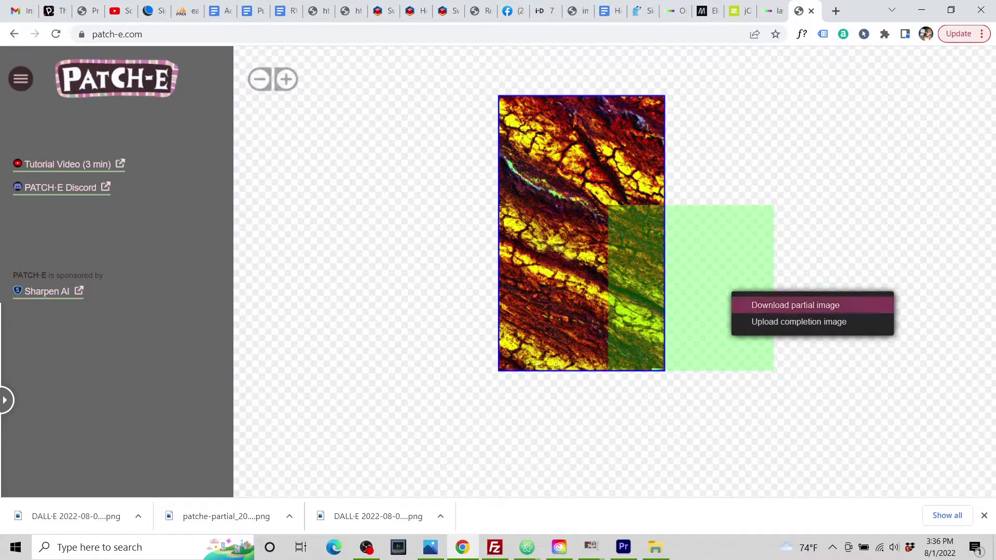
pyautogui.click(752, 305)
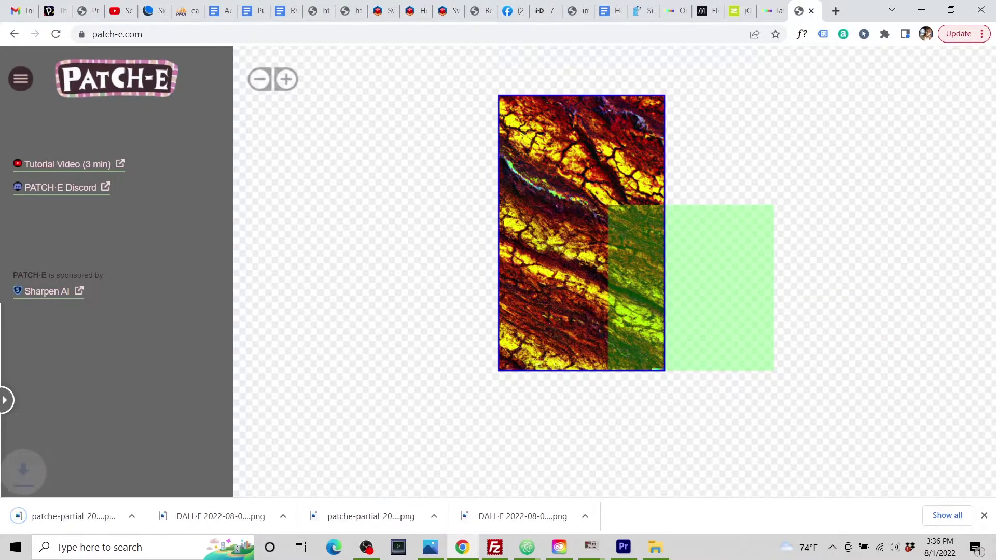
pyautogui.click(772, 11)
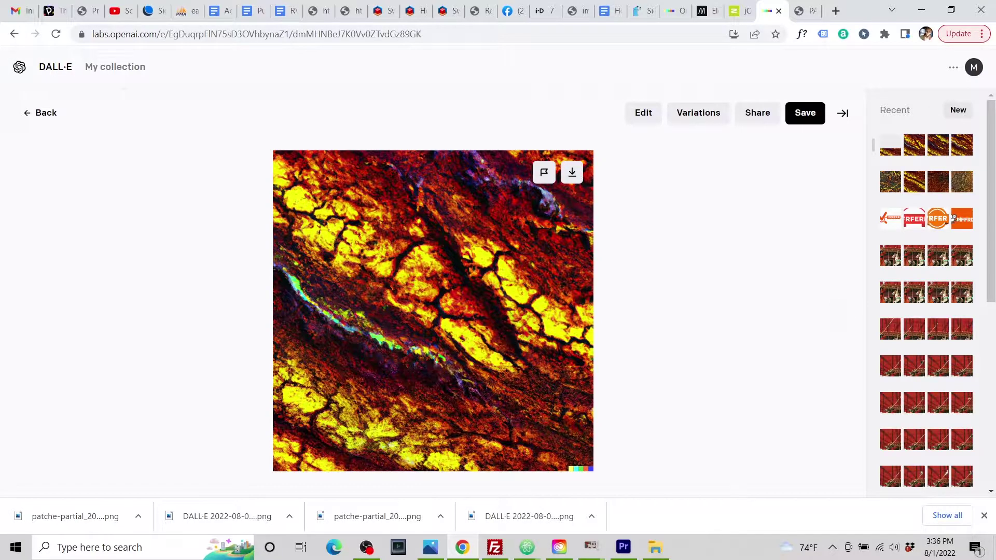
pyautogui.click(45, 112)
pyautogui.click(811, 110)
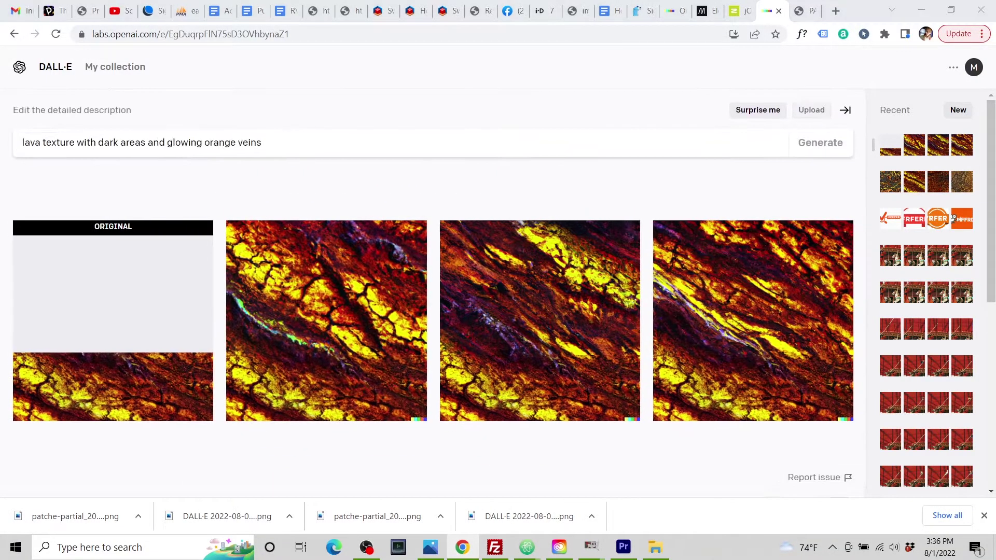
pyautogui.click(438, 259)
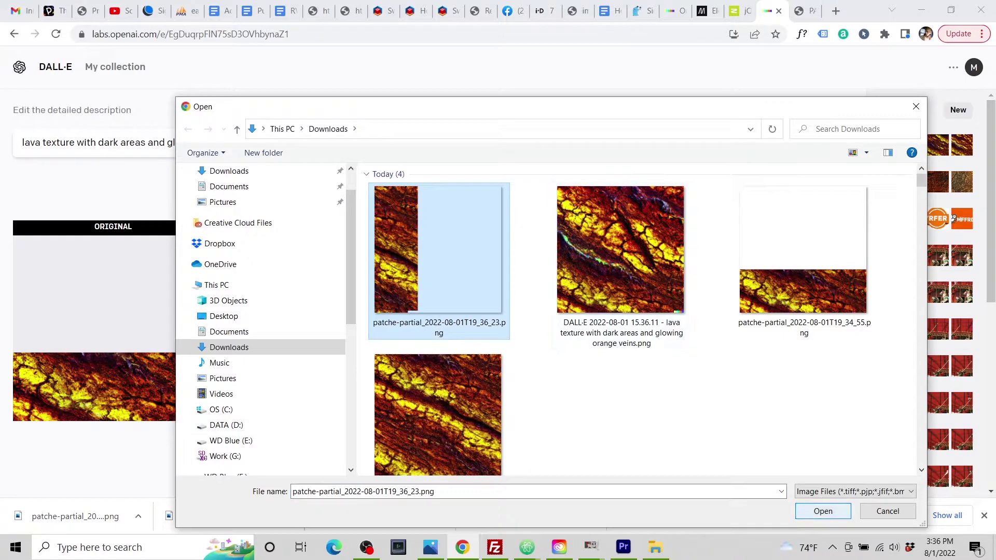
pyautogui.click(823, 511)
pyautogui.click(498, 403)
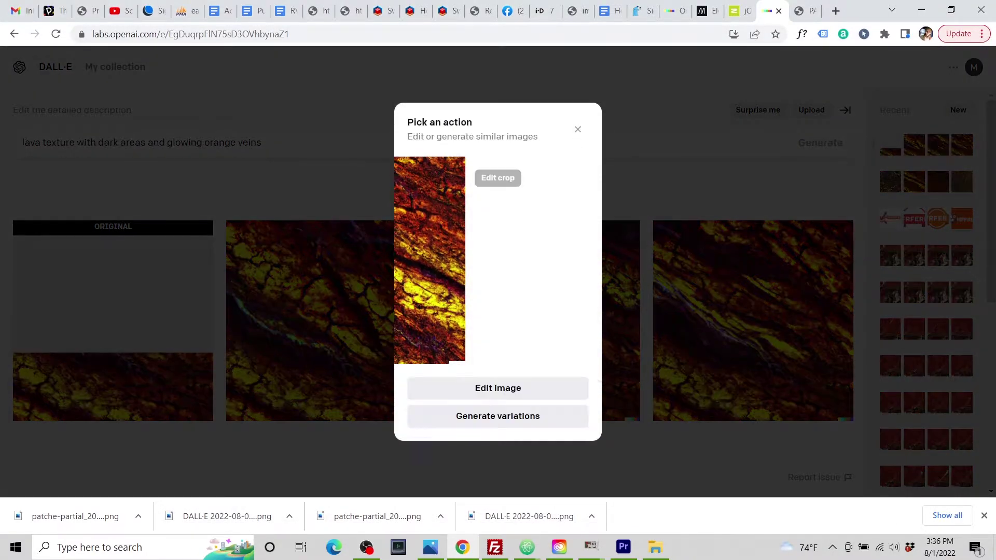
pyautogui.click(498, 388)
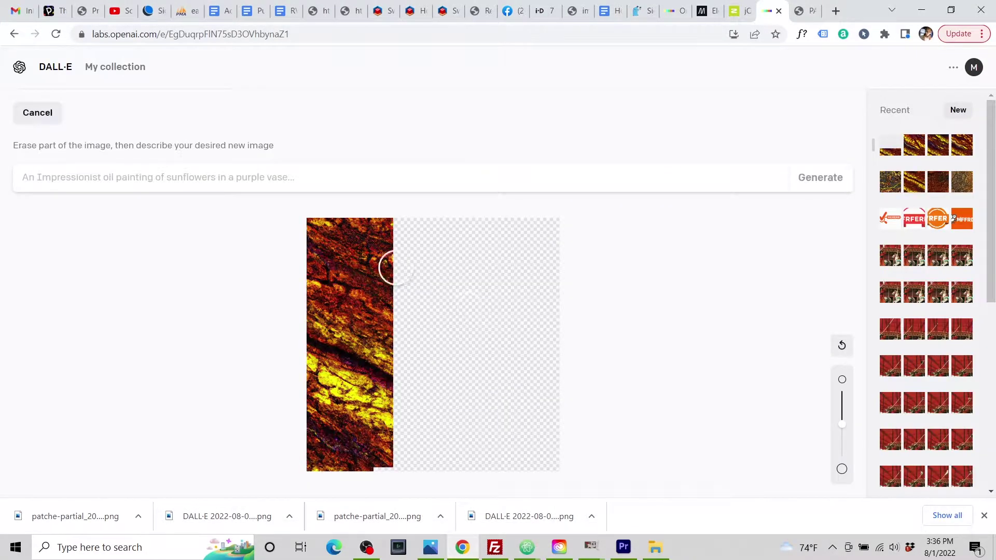
# - Generate completions from "lava texture with dark areas and glowing orange veins" for the rightward partial image and download the first generated result
pyautogui.click(280, 177)
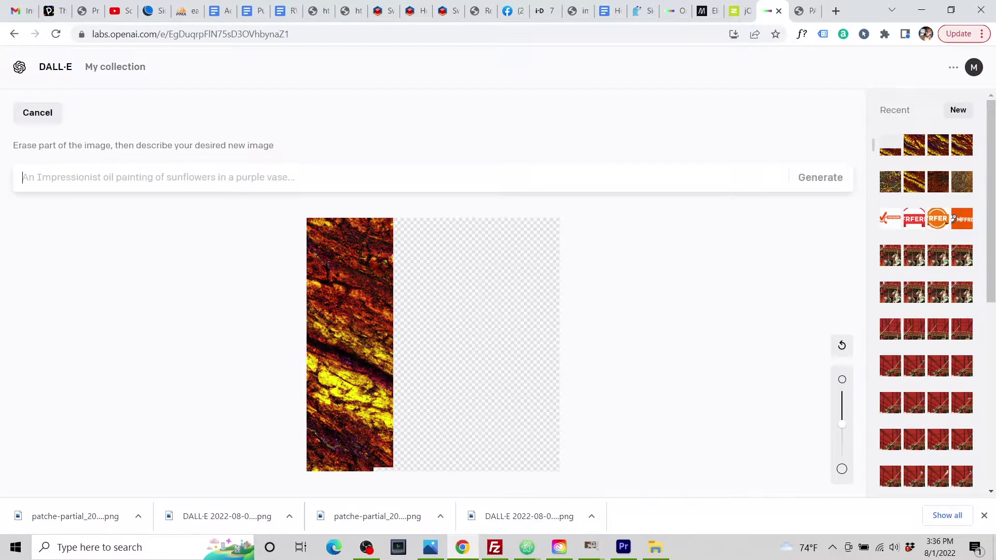
pyautogui.write('lava texture with dark areas and glowing orange veins')
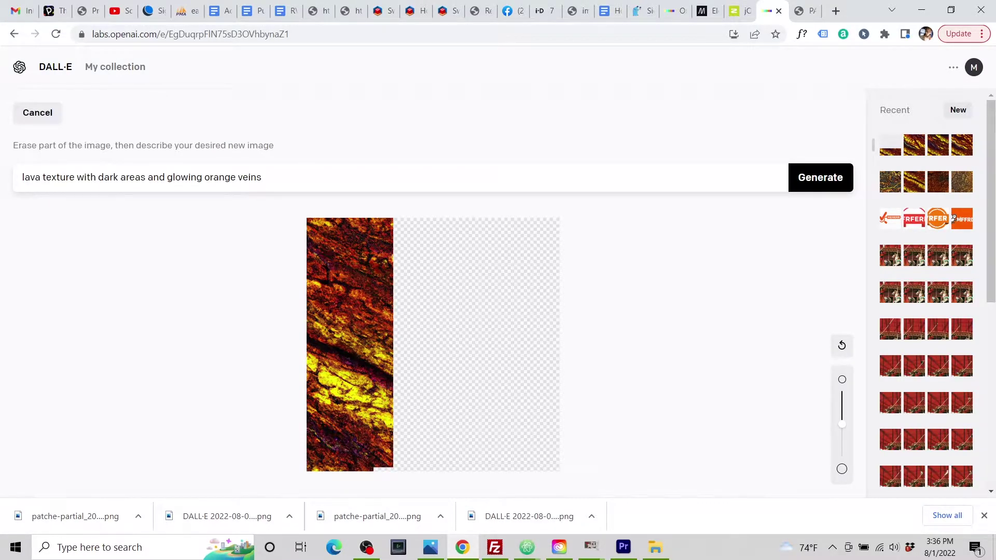
pyautogui.press('Return')
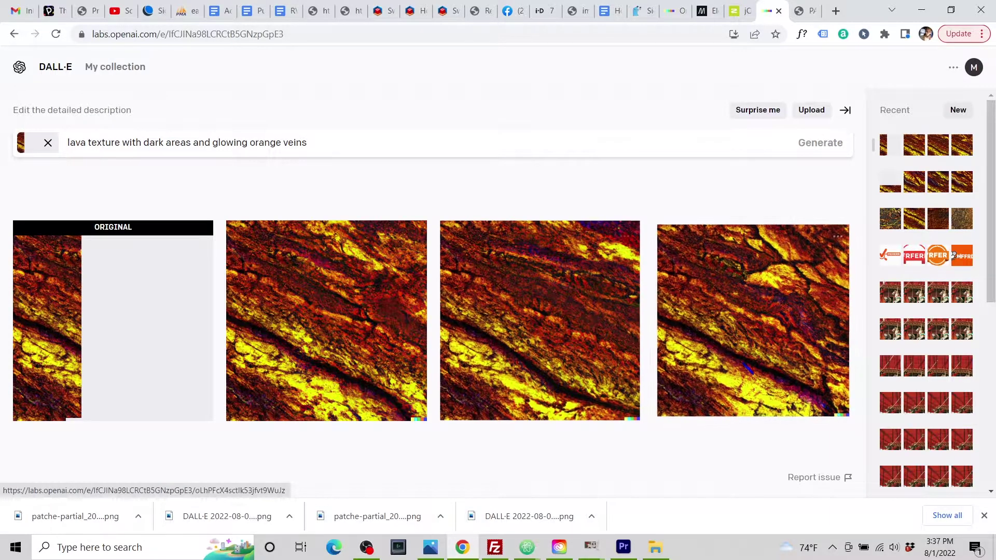
pyautogui.click(338, 321)
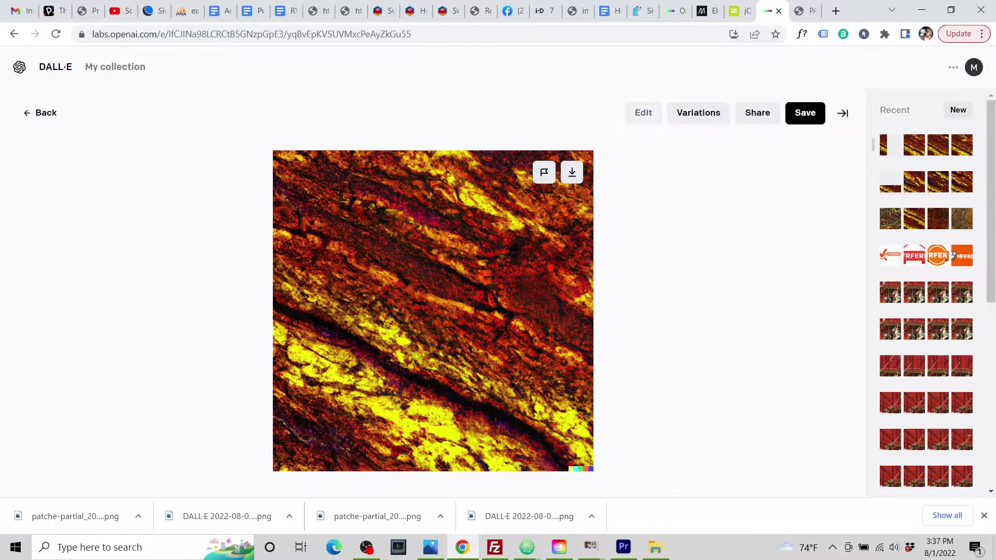
pyautogui.click(571, 172)
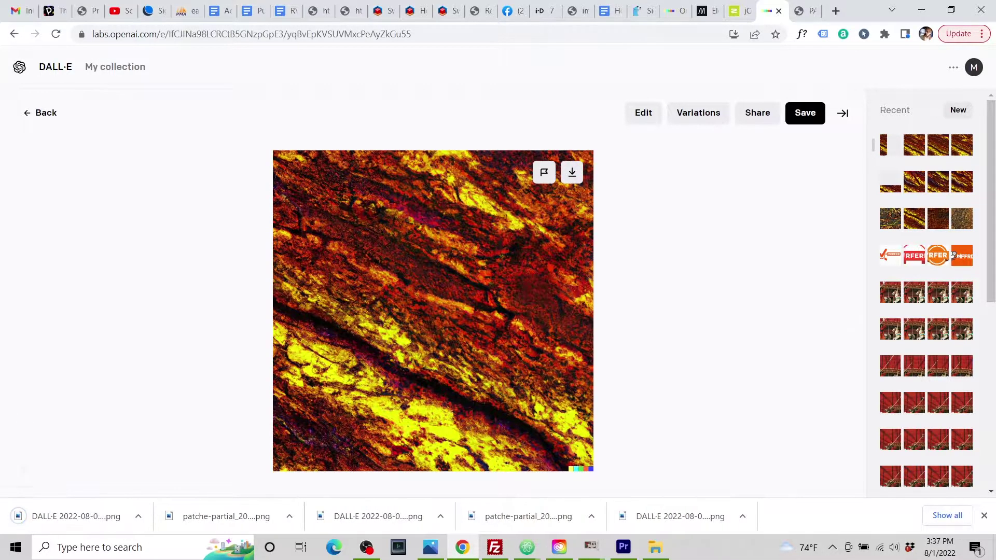
# - Return to PATCH-E and upload the newest DALL·E lava PNG as the completion image right of the lower tile
pyautogui.click(806, 11)
pyautogui.rightClick(693, 302)
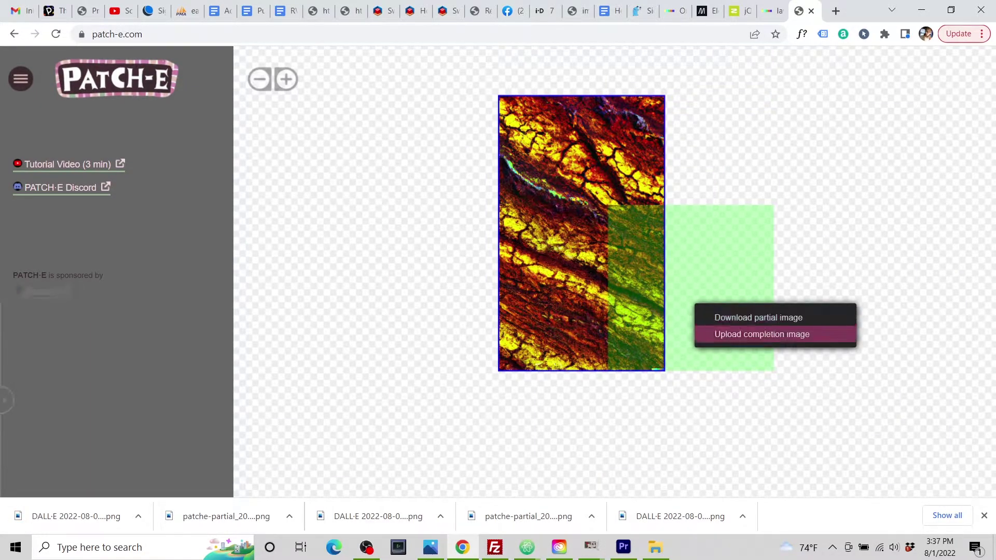
pyautogui.click(761, 334)
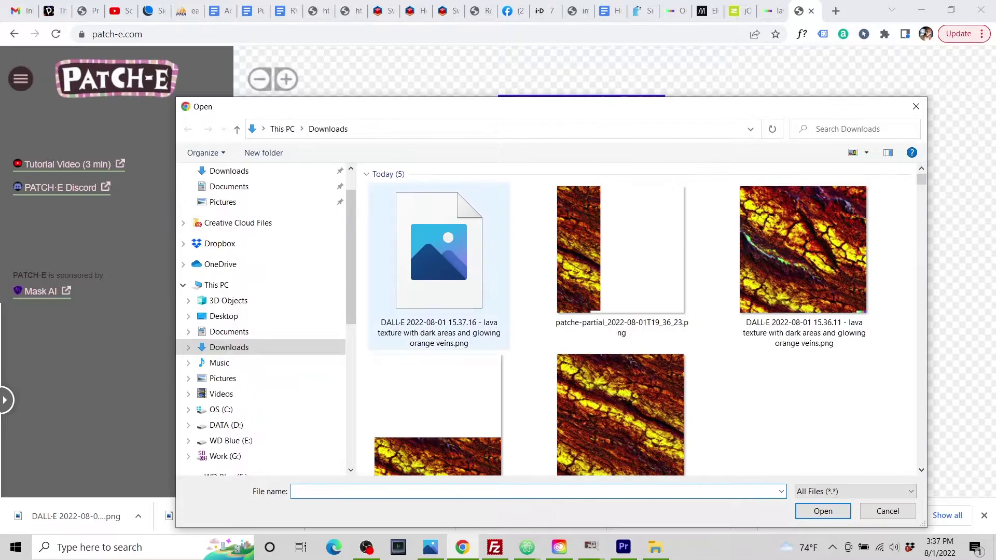
pyautogui.click(439, 259)
pyautogui.click(823, 511)
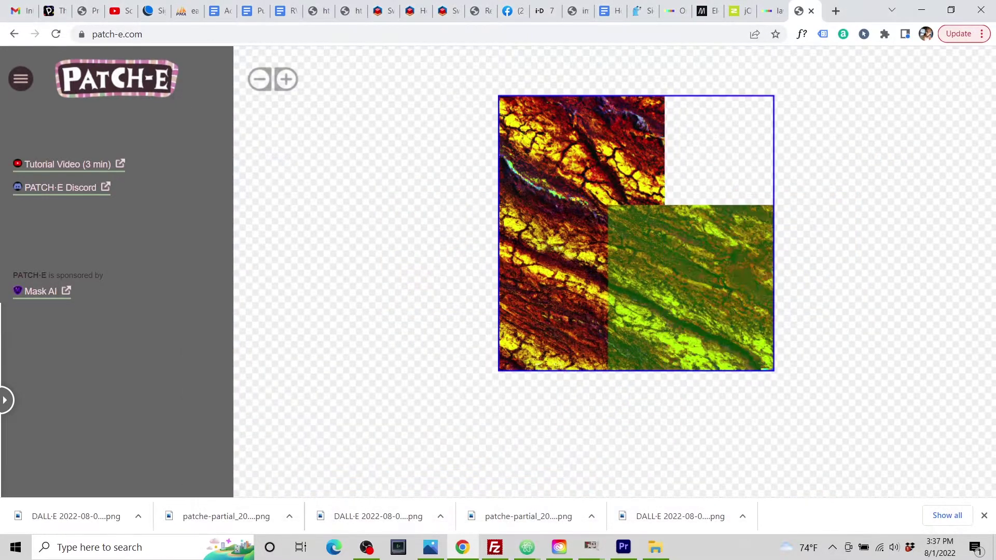
# - Move the tile frame over the empty upper-right corner of the texture and download its partial image
pyautogui.press('Up')
pyautogui.press('Left')
pyautogui.press('Down')
pyautogui.press('Up')
pyautogui.press('Up')
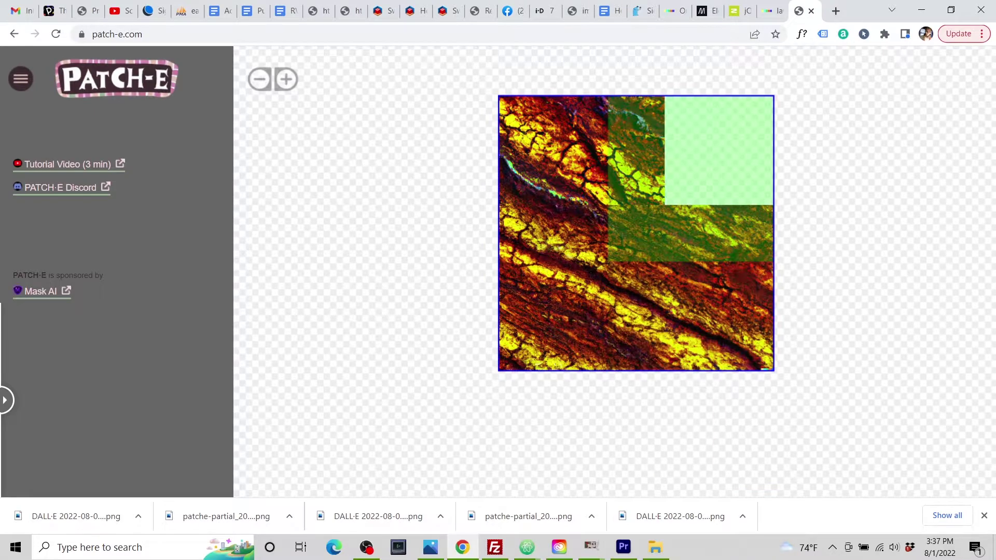
pyautogui.rightClick(695, 160)
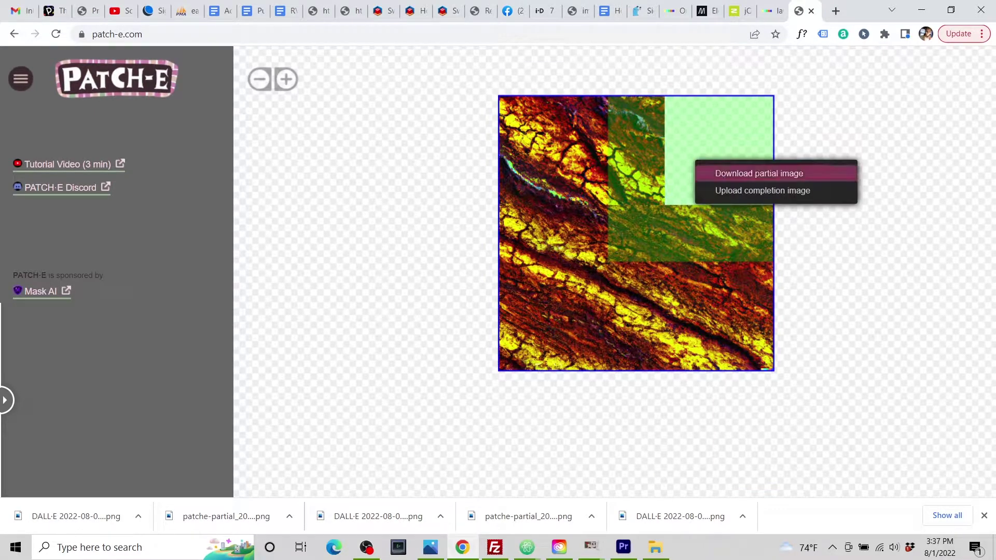
pyautogui.click(736, 173)
pyautogui.press('Left')
pyautogui.press('Left')
pyautogui.press('Down')
pyautogui.press('Right')
pyautogui.press('Right')
pyautogui.press('Right')
pyautogui.press('Up')
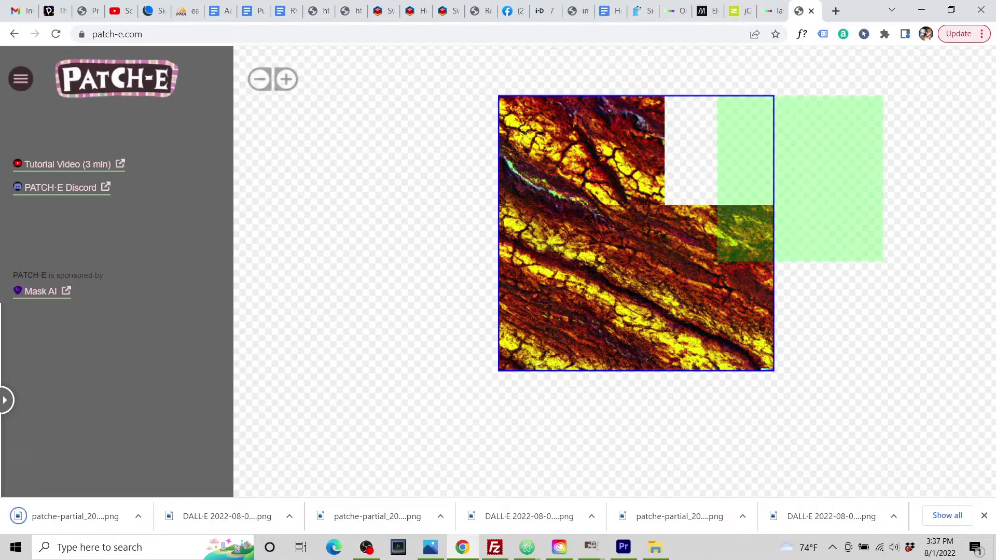
# - Switch to DALL·E, remove the previous source image, and upload patche-partial_2022-08-01T19_37_31.png for editing with the full square crop
pyautogui.click(771, 11)
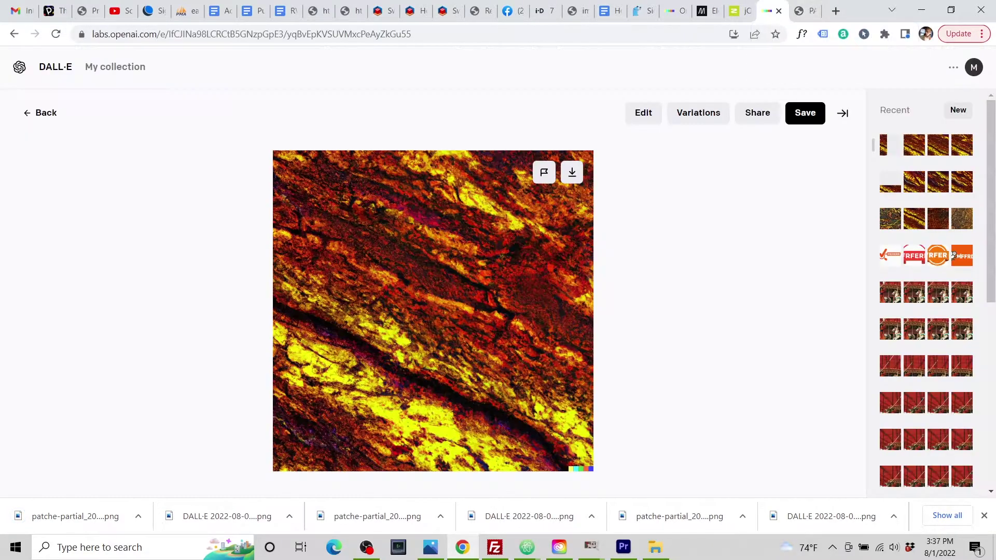
pyautogui.click(40, 113)
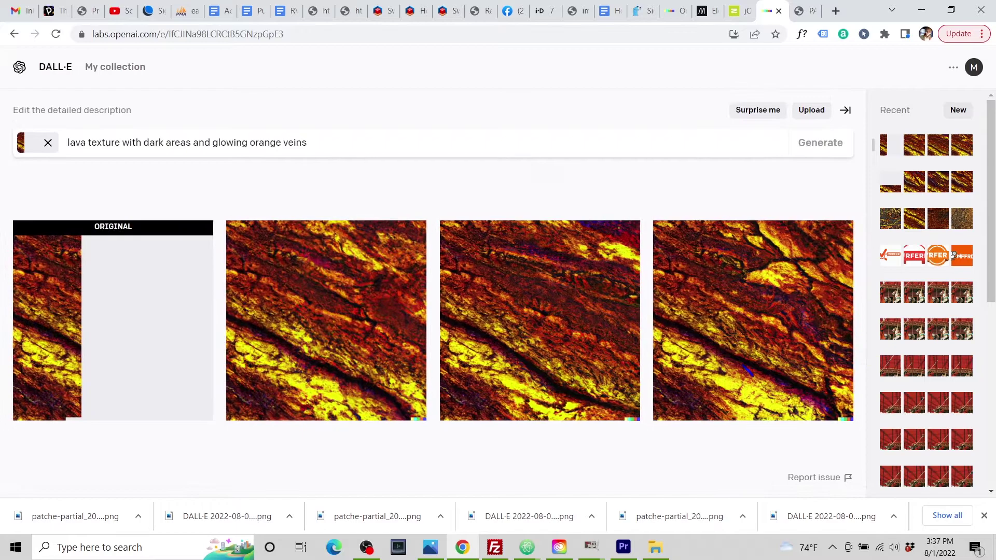
pyautogui.click(48, 143)
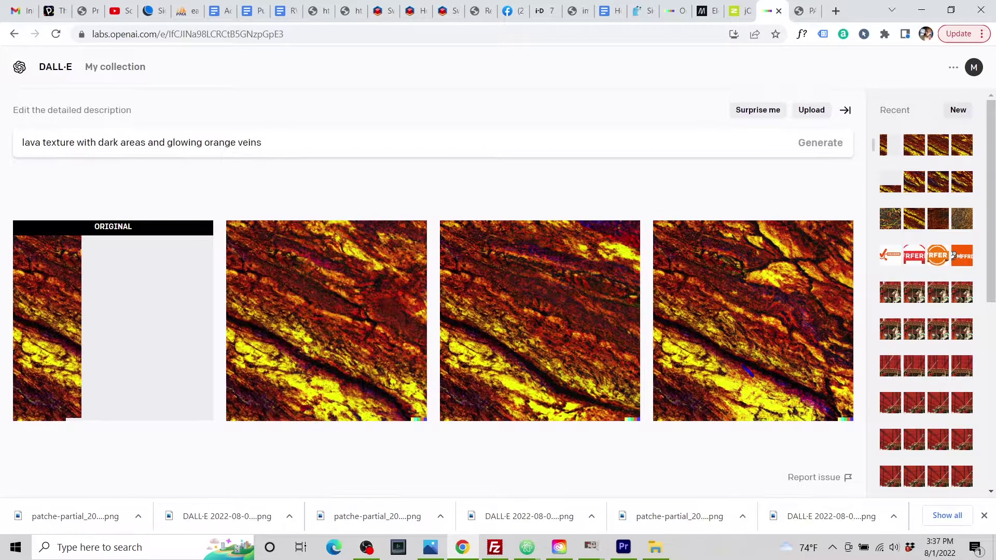
pyautogui.click(811, 110)
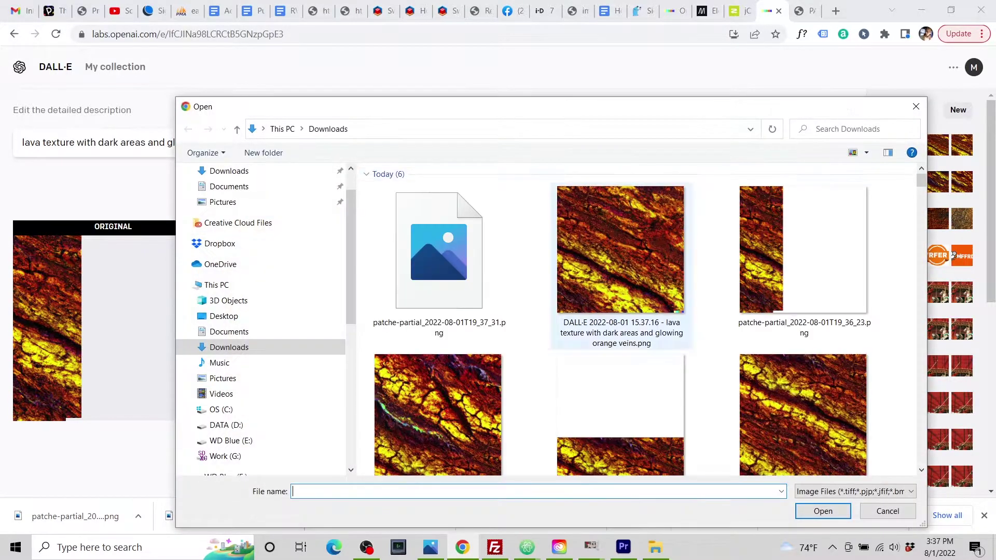
pyautogui.click(439, 259)
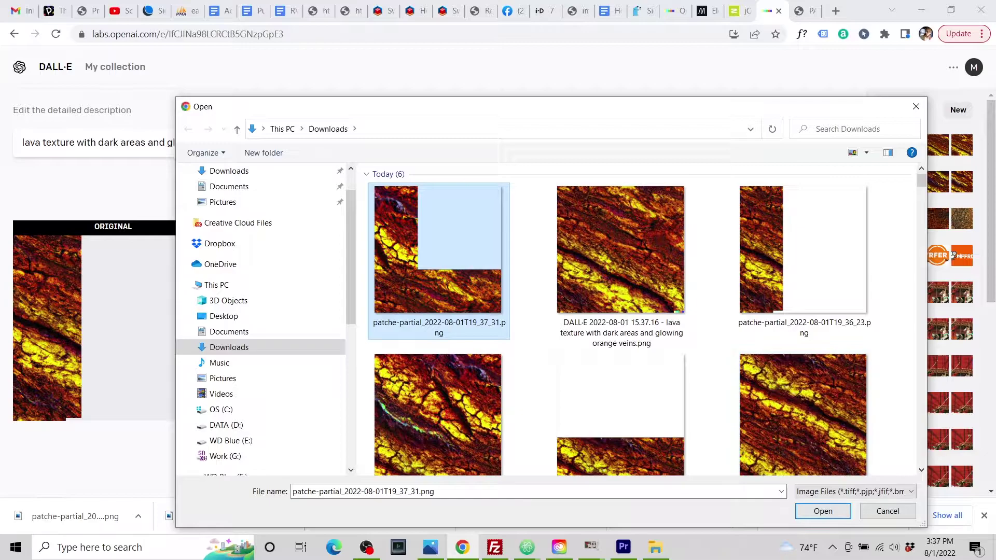
pyautogui.doubleClick(438, 254)
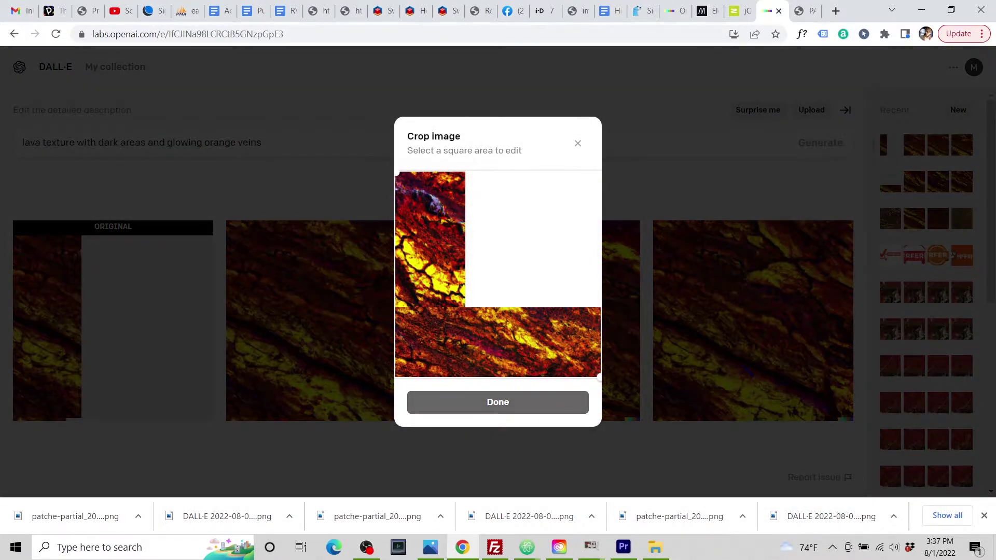
pyautogui.click(498, 402)
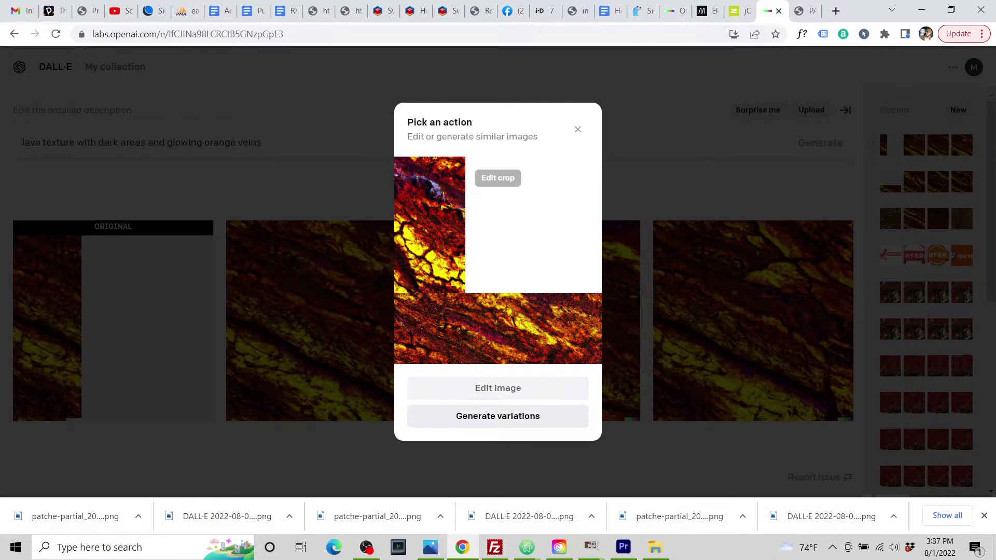
pyautogui.click(498, 388)
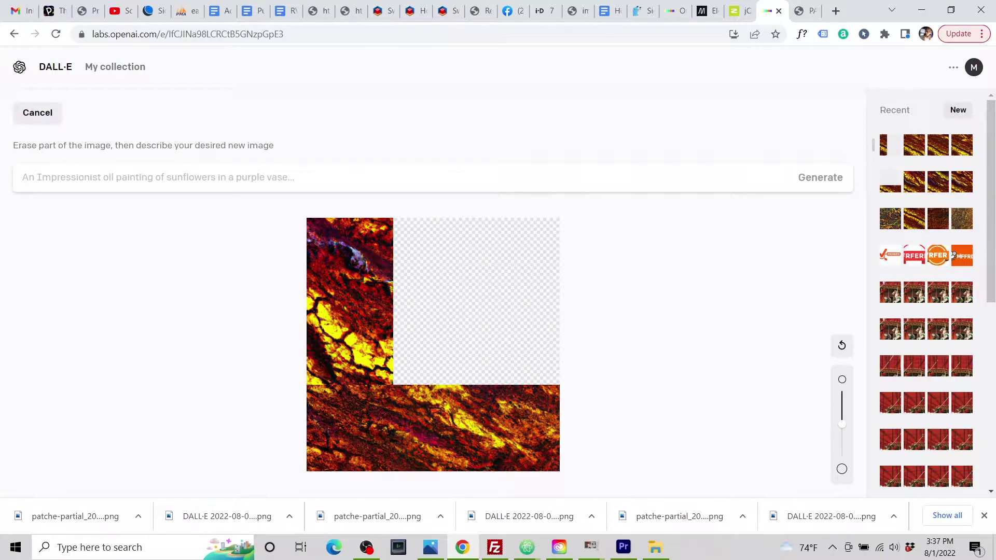
# - Generate completions for the L-shaped partial image from "lava texture with dark areas and glowing orange veins" and download the first generated result
pyautogui.write('lava texture with dark areas and glowing orange veins')
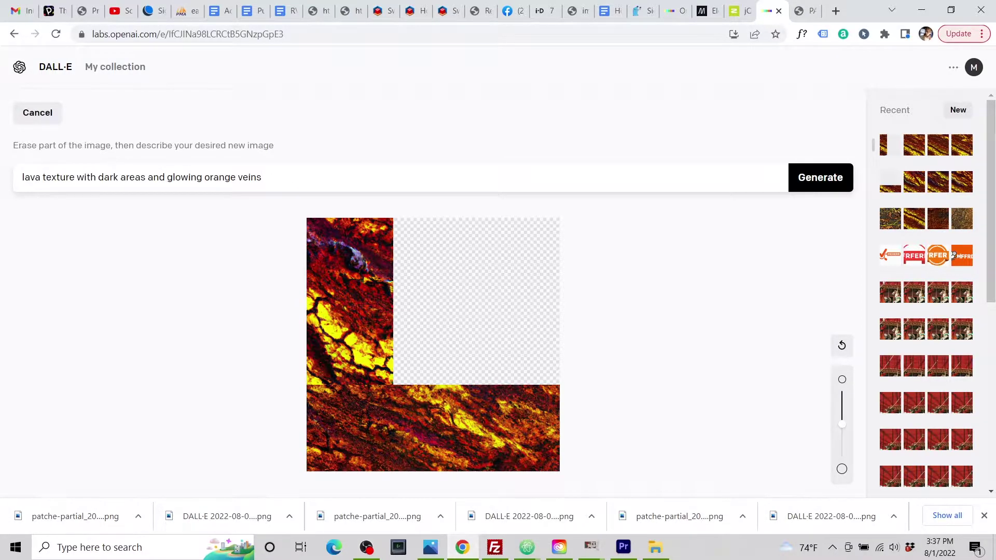
pyautogui.press('Return')
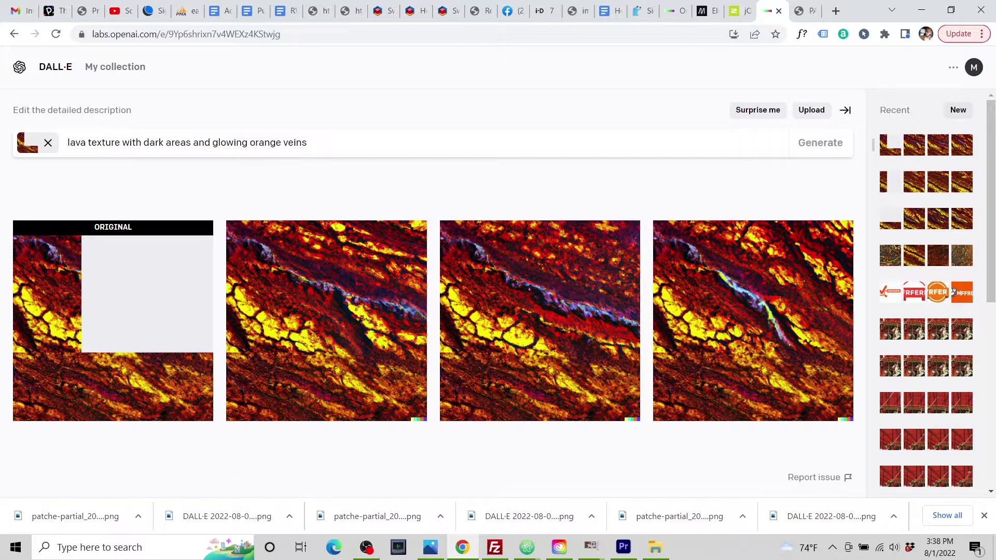
pyautogui.click(326, 317)
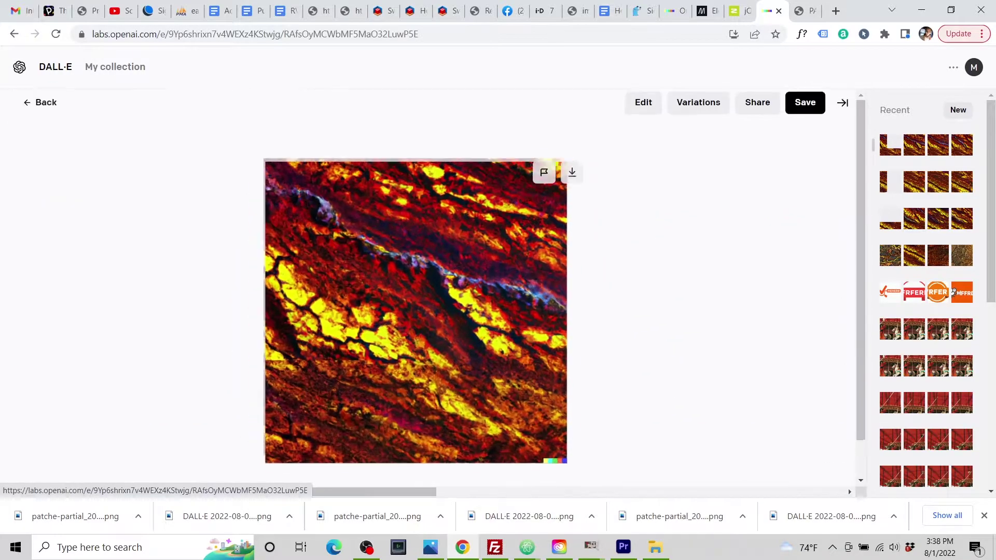
pyautogui.click(572, 172)
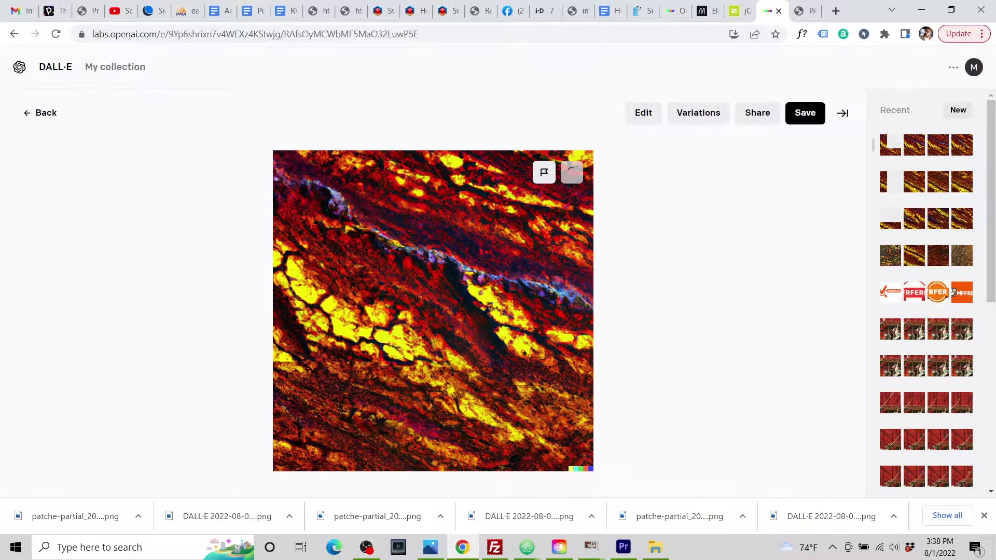
# - Return to PATCH-E and fill the texture's empty upper-right corner by uploading the newest DALL·E lava PNG as its completion image
pyautogui.click(808, 11)
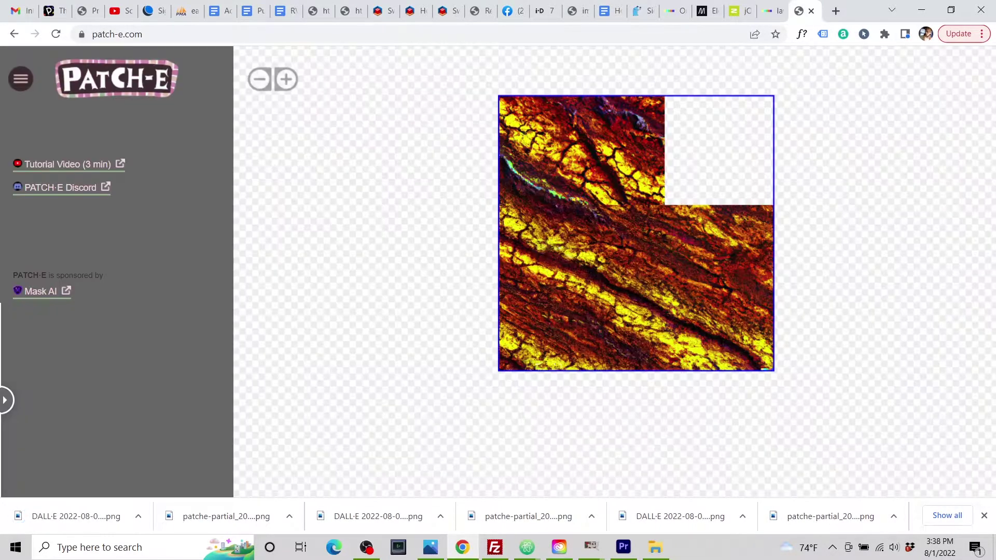
pyautogui.click(682, 167)
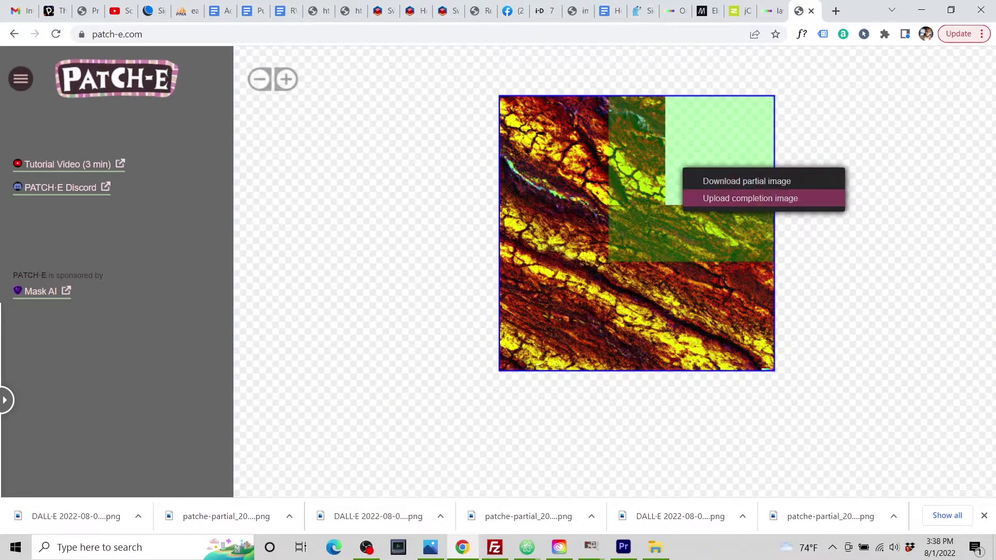
pyautogui.click(750, 198)
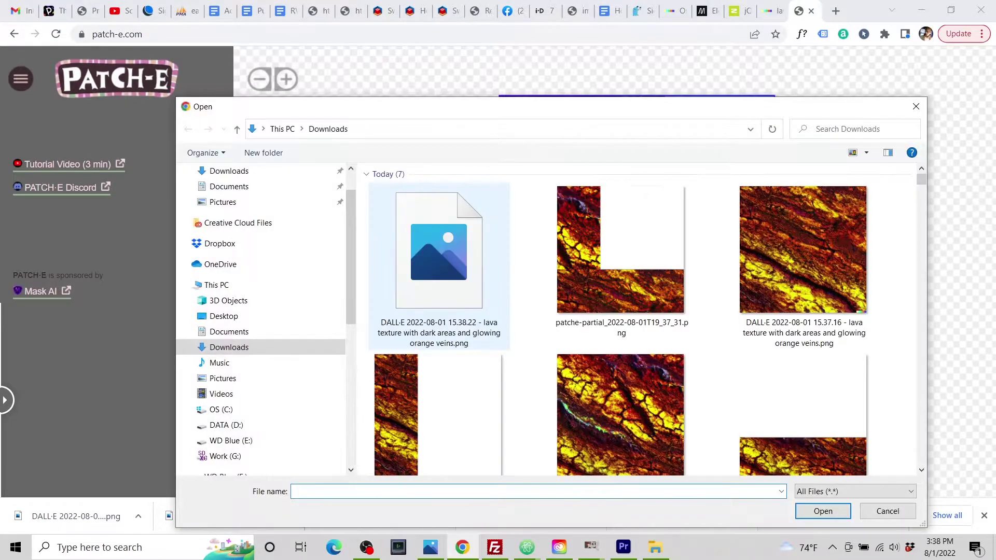
pyautogui.click(438, 260)
pyautogui.click(823, 512)
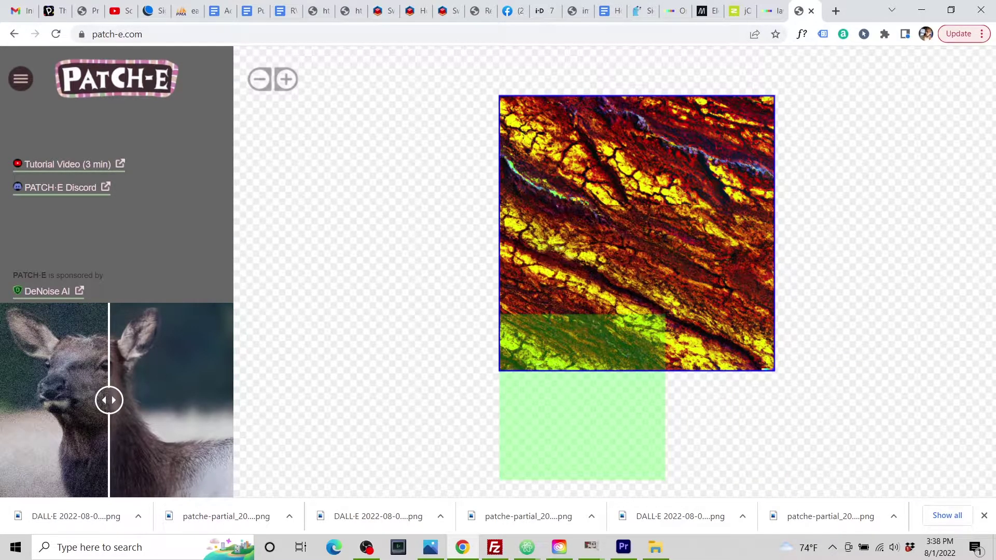
# - Download the partial image for the tile below the texture's lower-left part and upload patche-partial_2022-08-01T19_38_44.png to DALL·E for editing with the full square crop
pyautogui.click(590, 371)
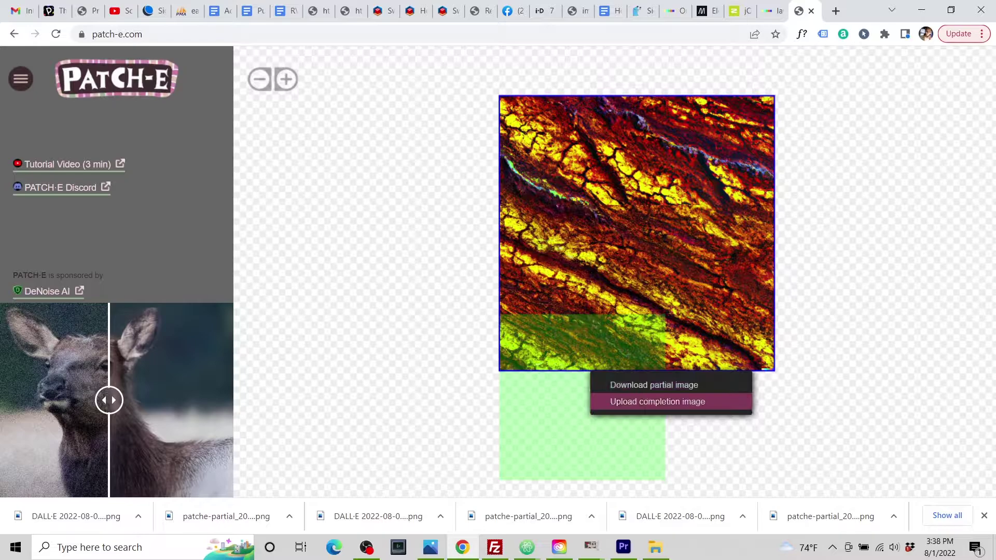
pyautogui.click(653, 385)
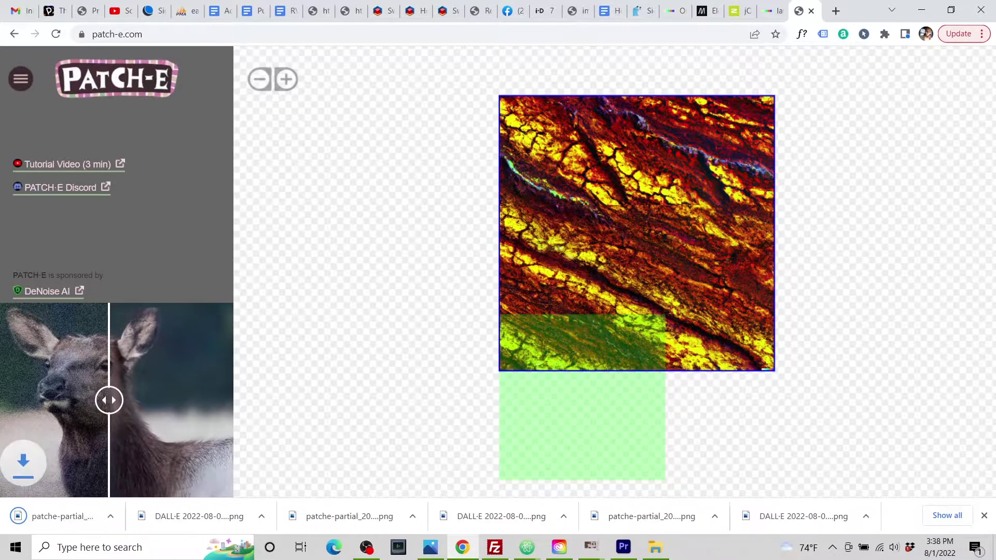
pyautogui.click(772, 11)
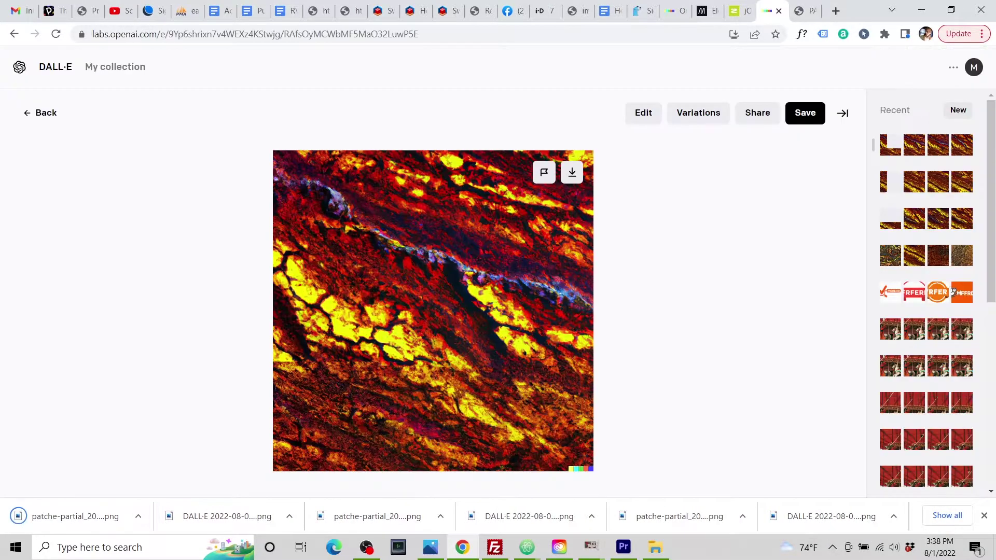
pyautogui.click(40, 113)
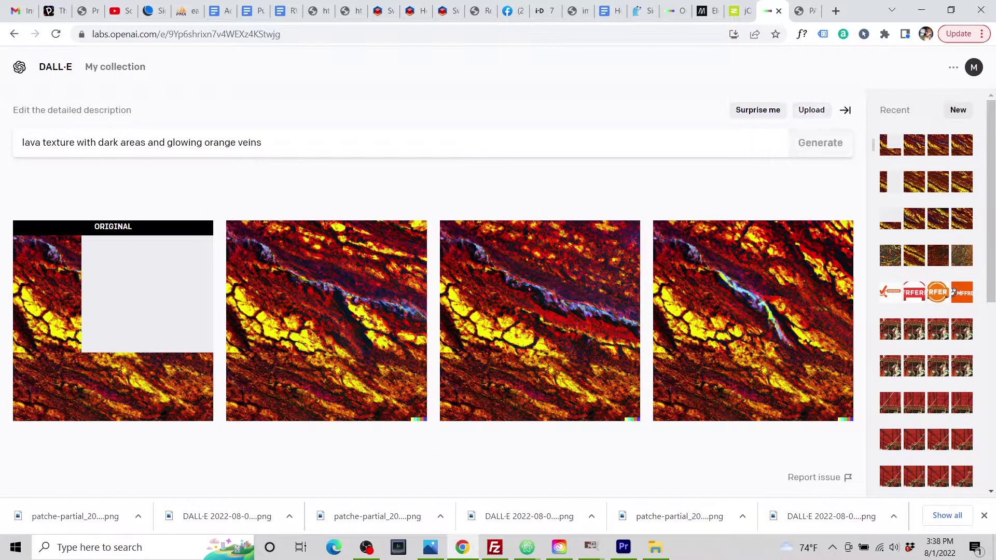
pyautogui.click(811, 110)
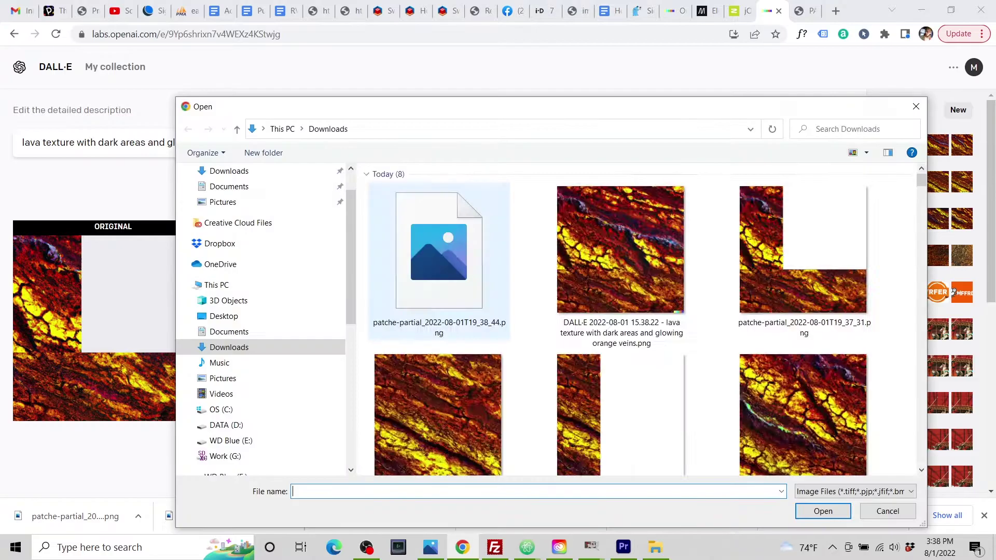
pyautogui.click(439, 259)
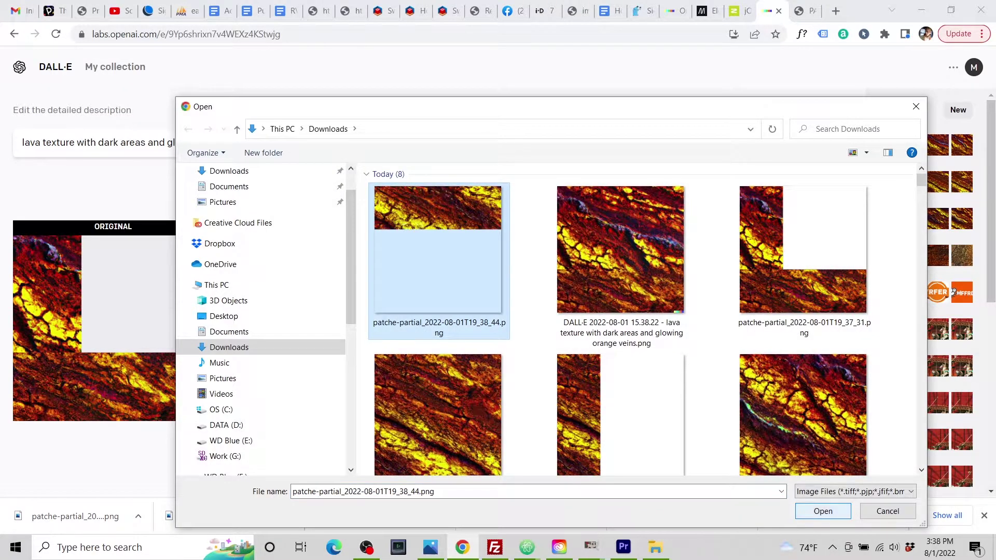
pyautogui.click(823, 510)
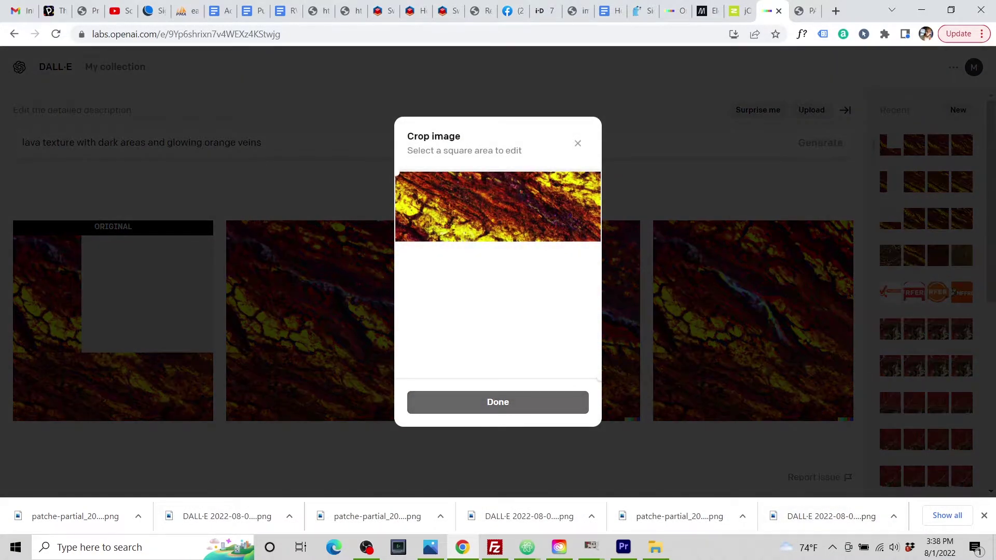
pyautogui.click(498, 406)
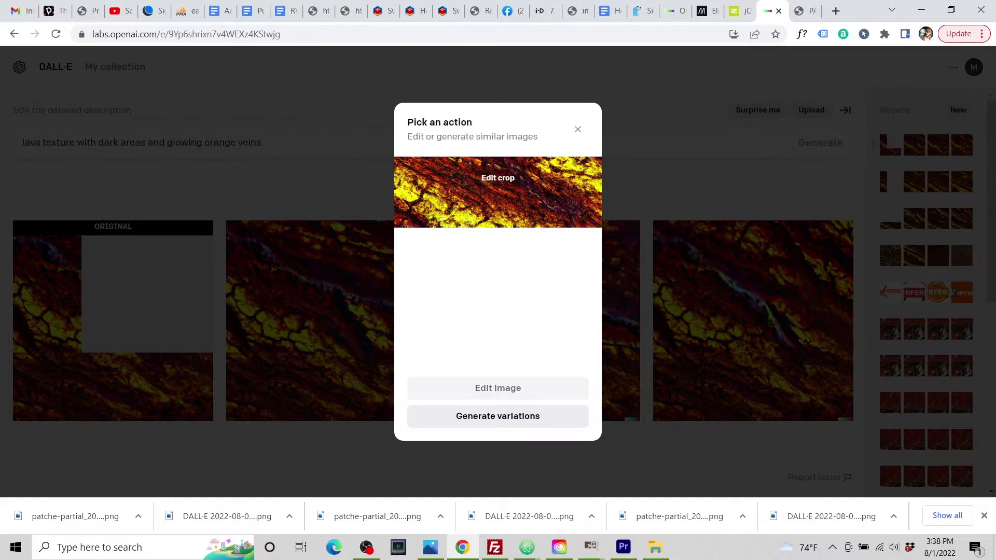
pyautogui.click(498, 388)
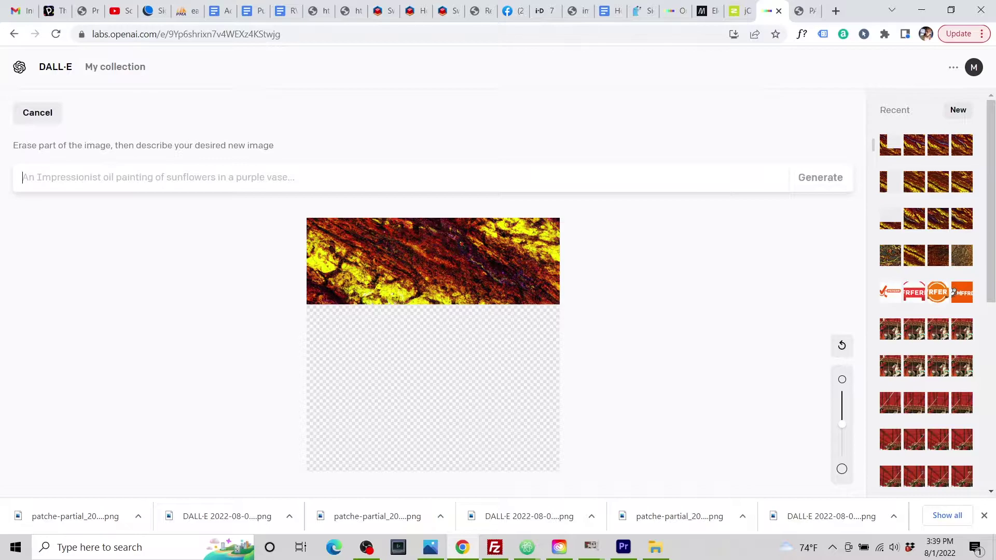
# - Generate completions for the top-strip partial image from "lava texture with dark areas and glowing orange veins" and download the second generated result
pyautogui.write('lava texture with dark areas and glowing orange veins')
pyautogui.press('Return')
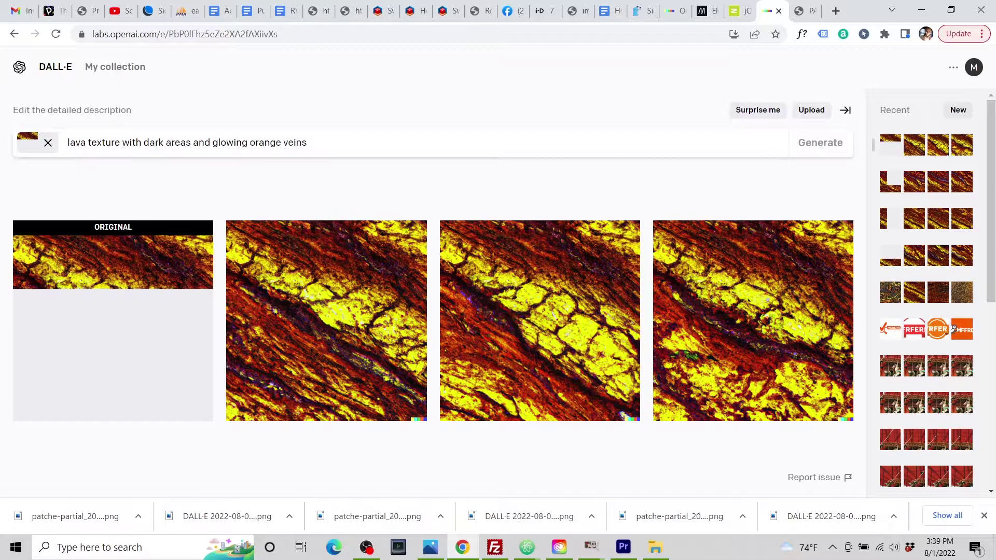
pyautogui.click(539, 316)
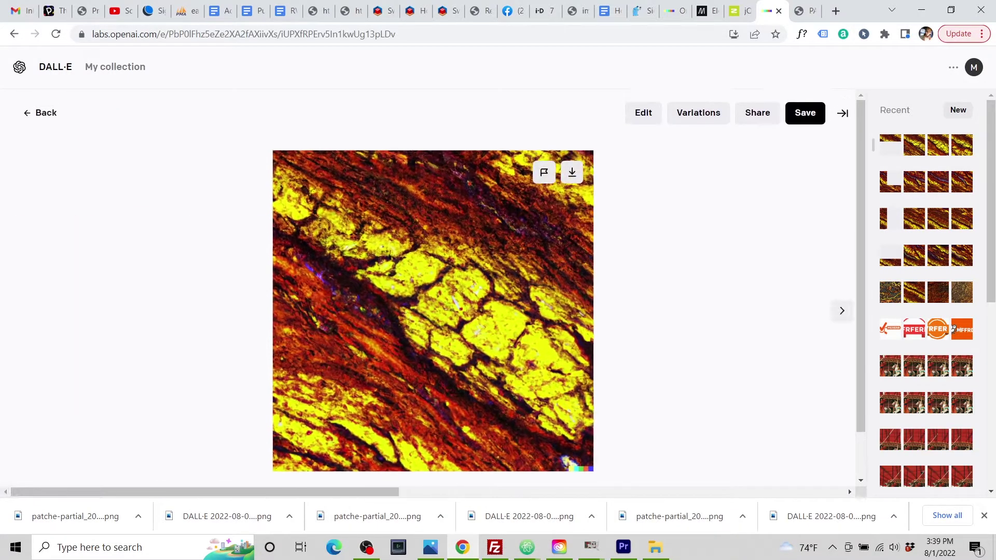
pyautogui.click(572, 172)
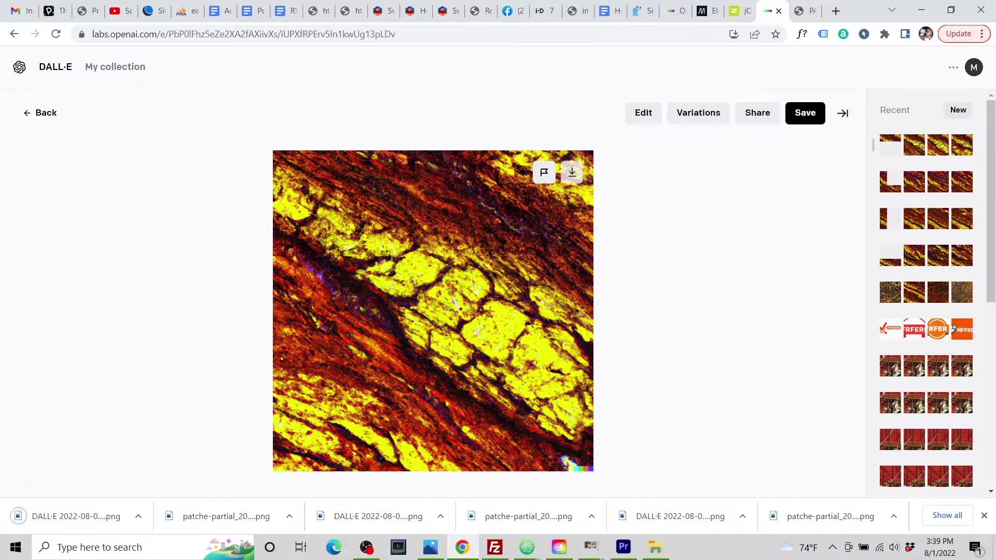
# - Return to PATCH-E and extend the texture's lower-left side downward by uploading the DALL·E 2022-08-01 15.39.31 lava PNG as its completion image
pyautogui.click(805, 11)
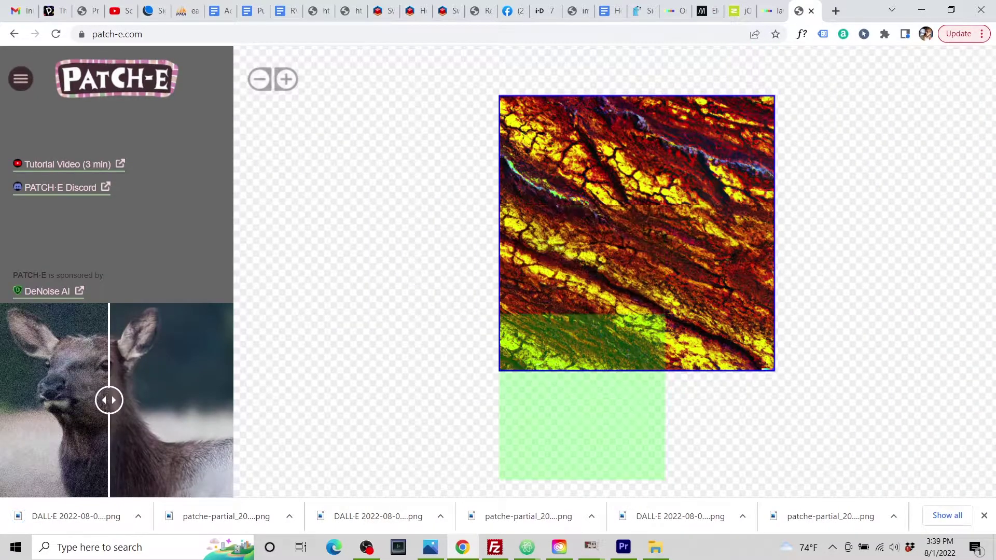
pyautogui.click(583, 374)
pyautogui.click(623, 409)
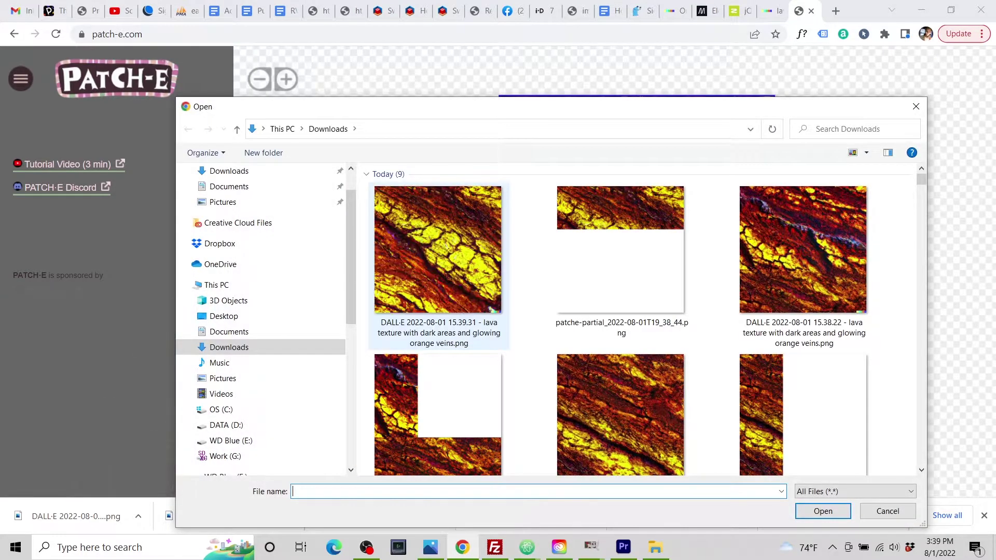
pyautogui.click(822, 511)
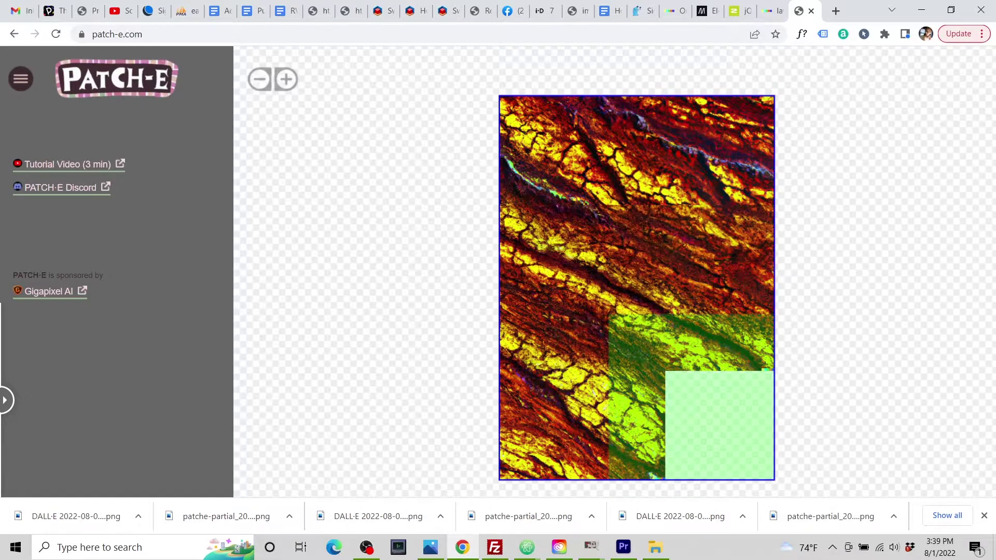
# - Download the partial image of the texture's empty lower-right corner and upload patche-partial_2022-08-01T19_39_44.png to DALL·E for editing, replacing the previous source image
pyautogui.click(690, 402)
pyautogui.click(767, 420)
pyautogui.click(770, 10)
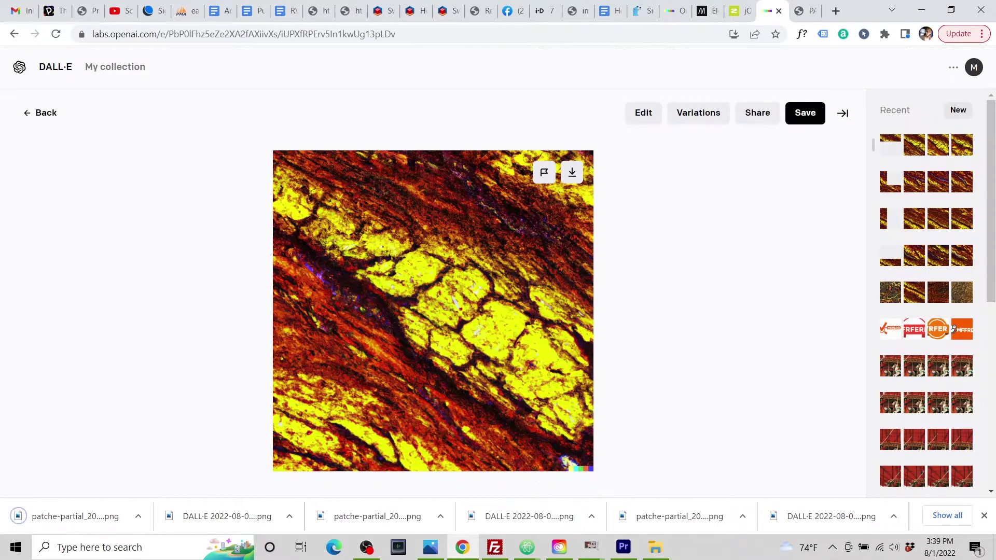
pyautogui.click(40, 113)
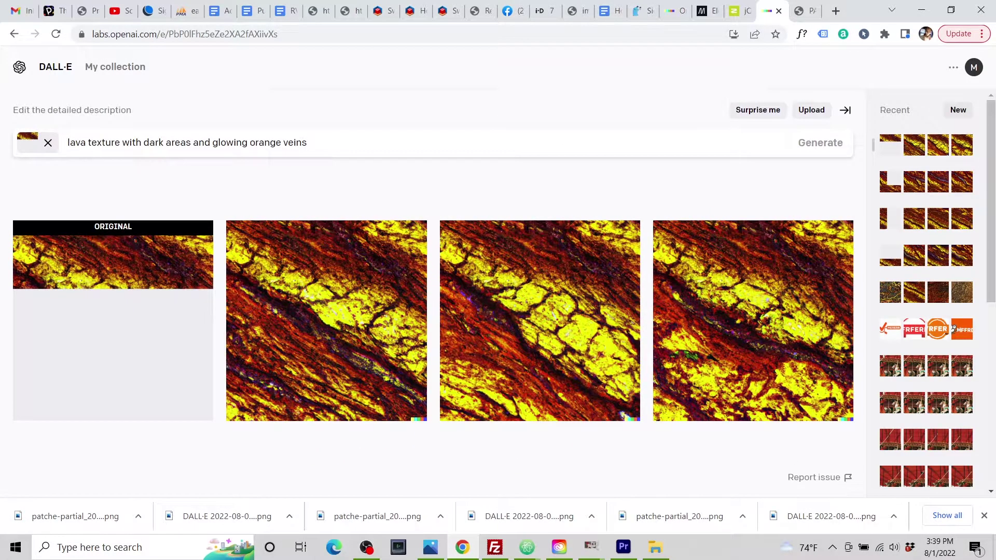
pyautogui.click(48, 143)
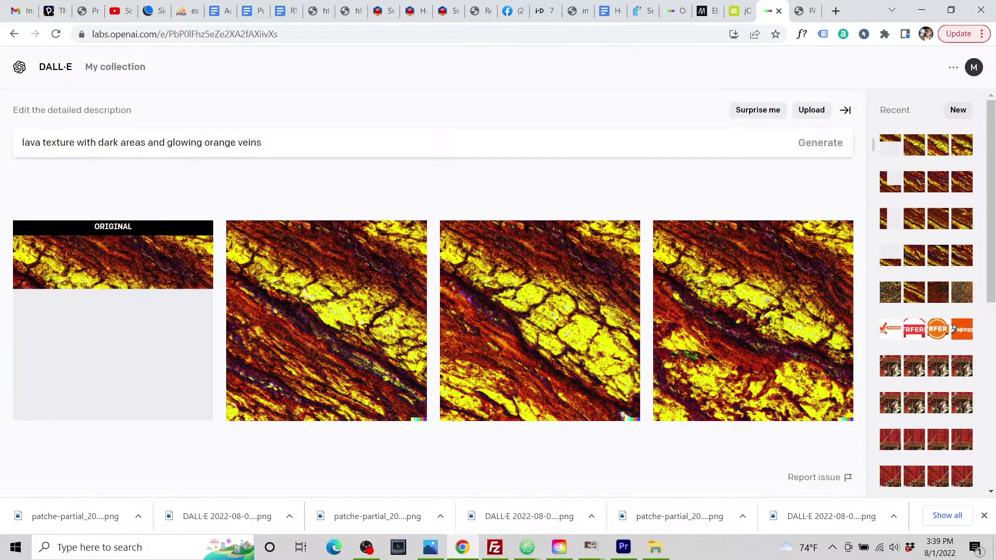
pyautogui.click(811, 110)
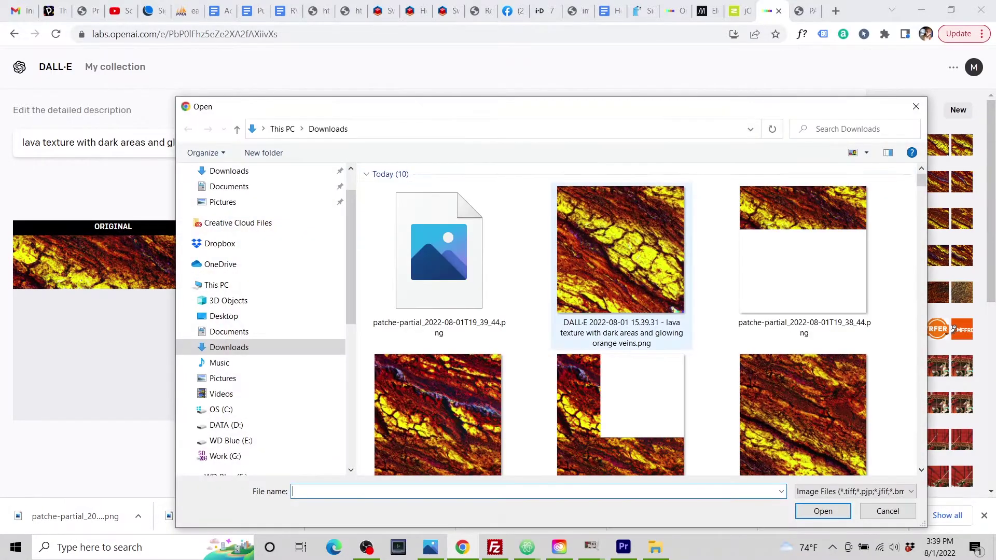
pyautogui.click(439, 259)
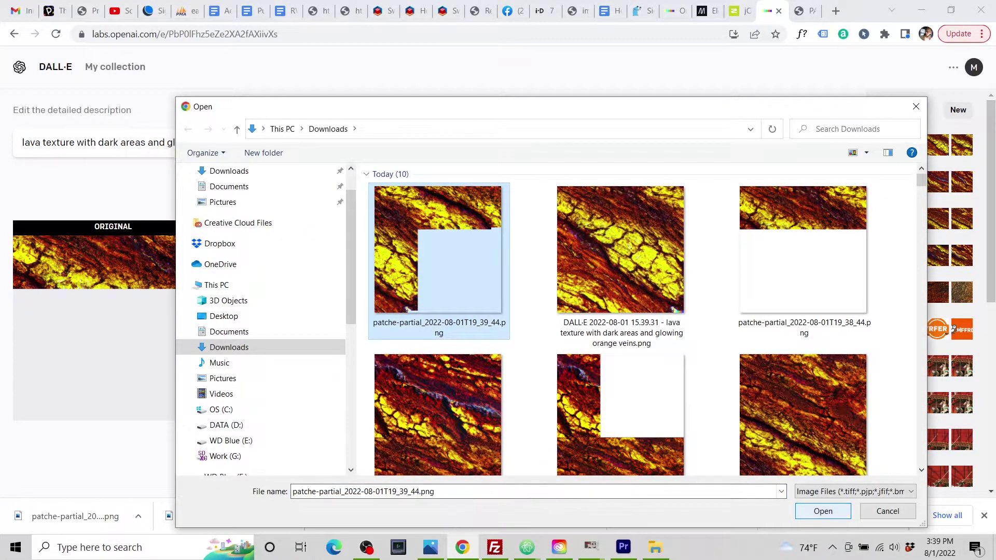
pyautogui.click(823, 512)
pyautogui.click(498, 402)
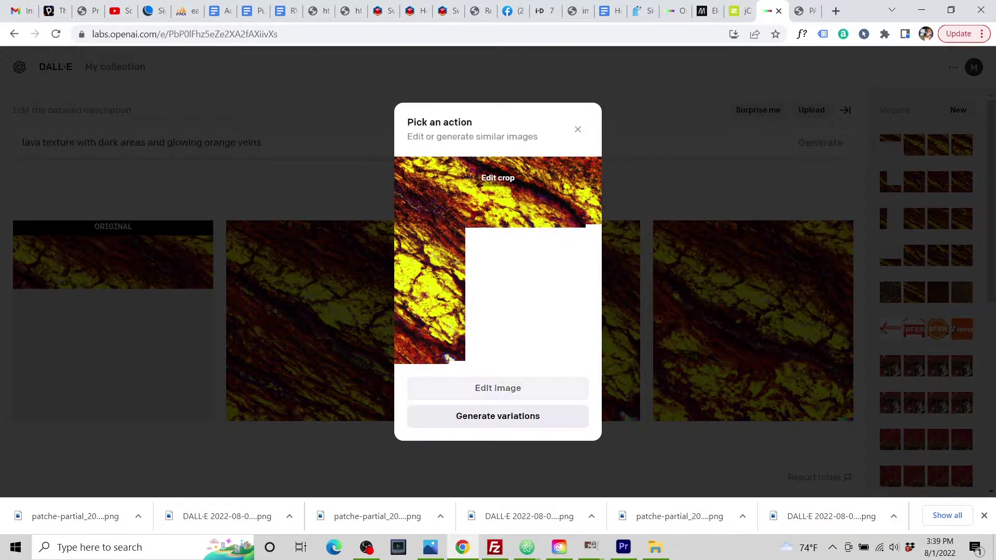
pyautogui.click(497, 388)
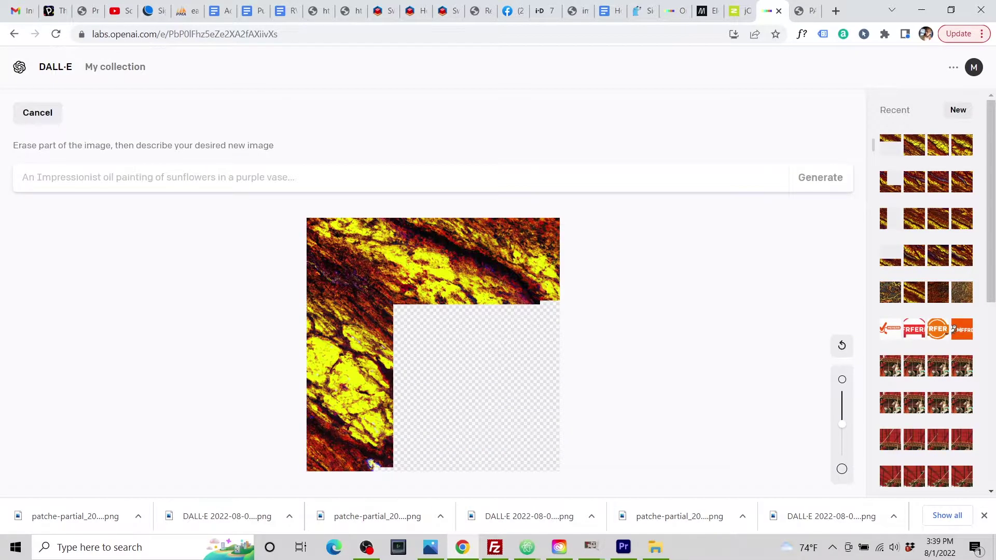
# - Generate completions for the lower-right corner's partial image from "lava texture with dark areas and glowing orange veins" and download the first generated result
pyautogui.write('lava texture with dark areas and glowing orange veins')
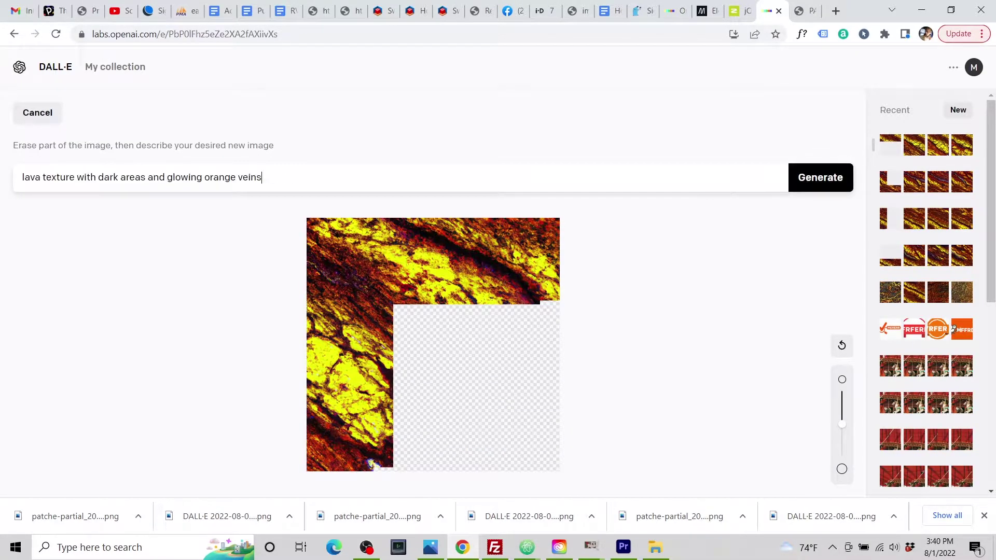
pyautogui.press('Return')
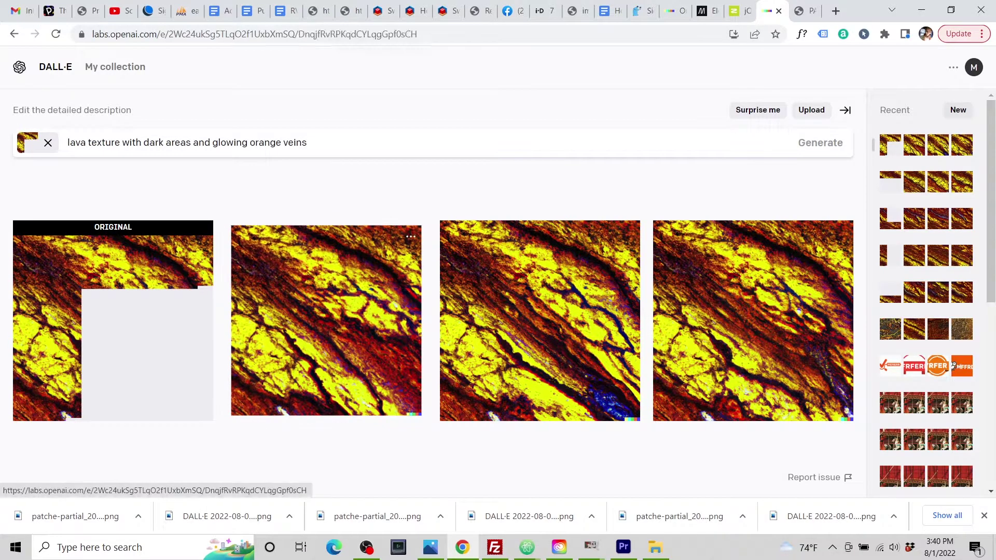
pyautogui.click(346, 329)
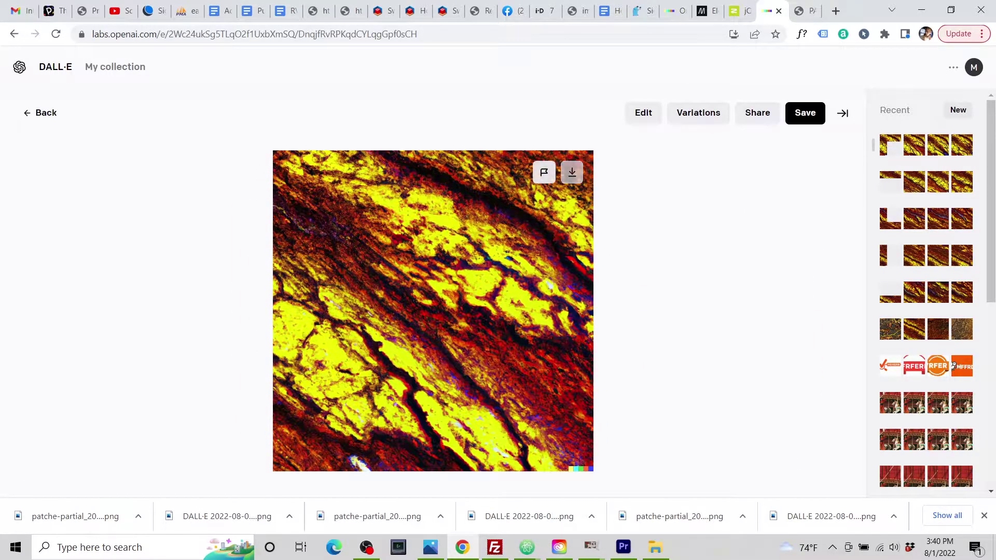
pyautogui.click(572, 172)
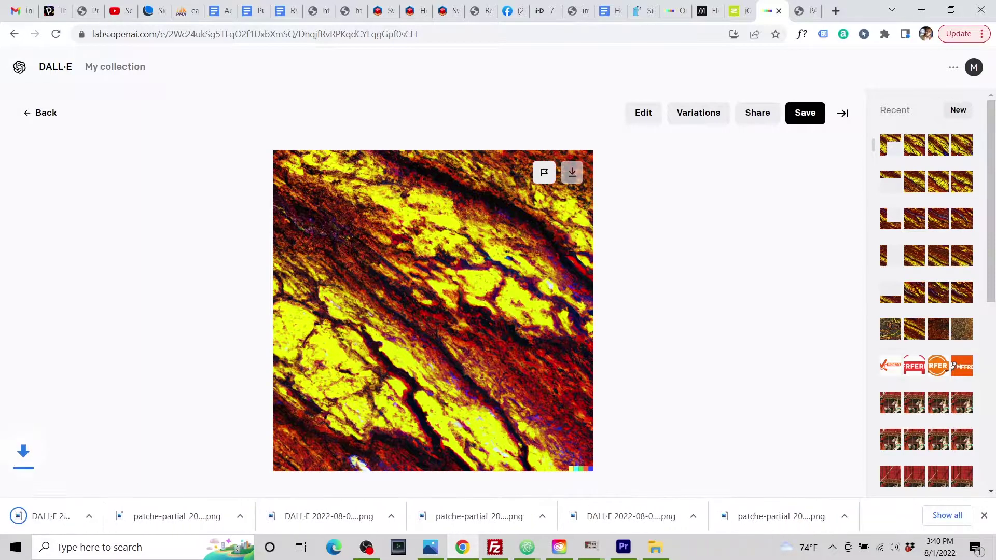
# - Return to PATCH-E and fill the texture's empty lower-right corner with the DALL·E 2022-08-01 15.40.31 lava PNG as its completion image
pyautogui.click(804, 11)
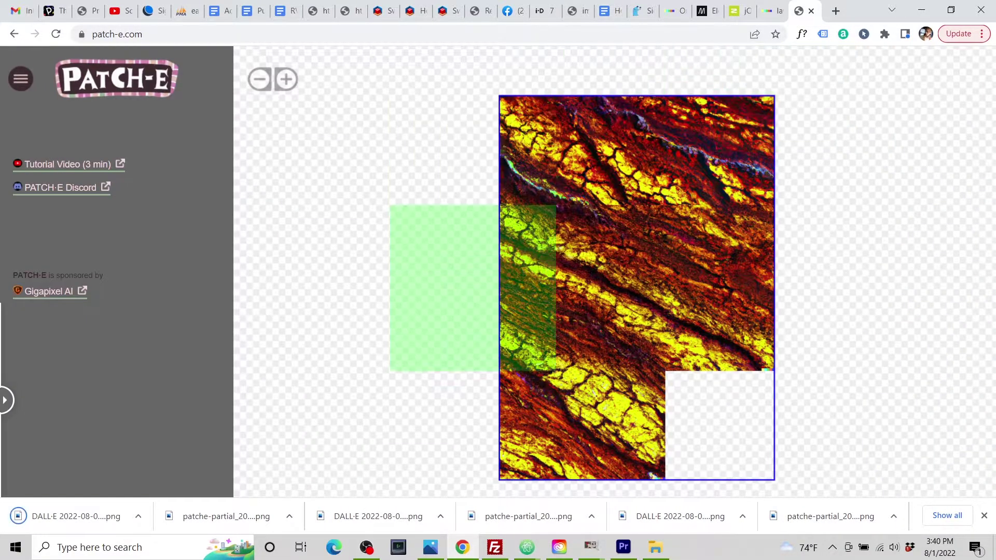
pyautogui.rightClick(689, 412)
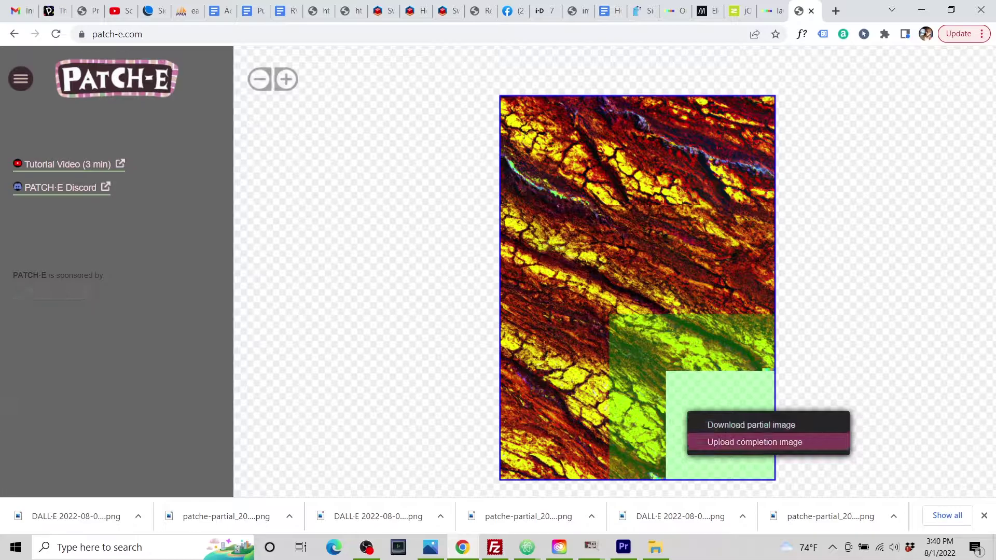
pyautogui.click(755, 442)
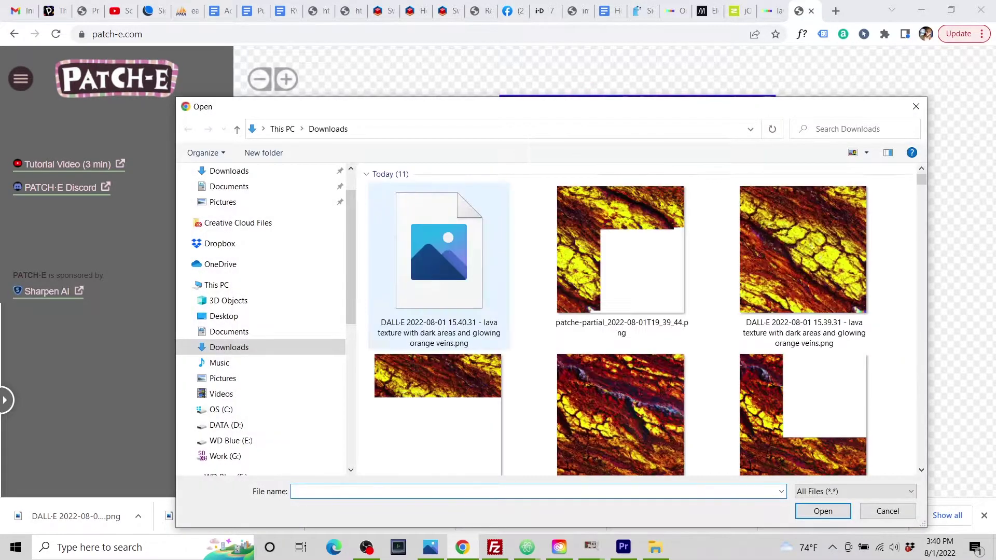
pyautogui.click(438, 265)
pyautogui.click(823, 511)
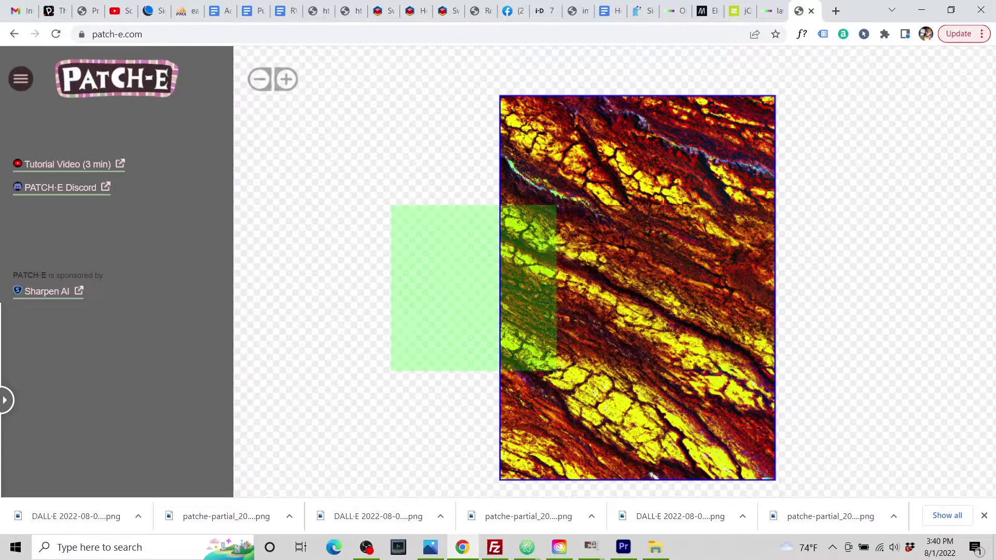
# - Download the partial image past the texture's left edge at mid-height and upload patche-partial_2022-08-01T19_40_46.png to DALL·E for editing
pyautogui.click(498, 282)
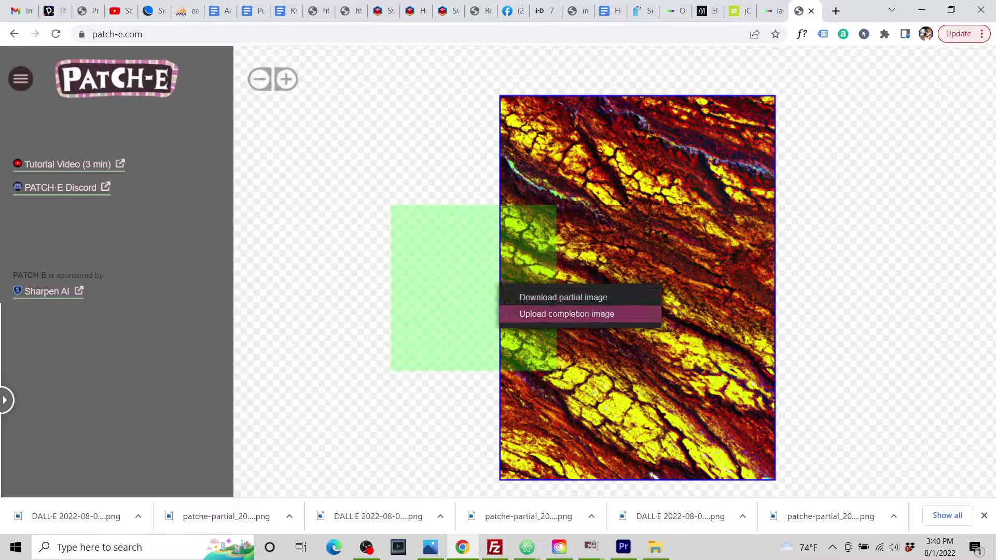
pyautogui.click(564, 297)
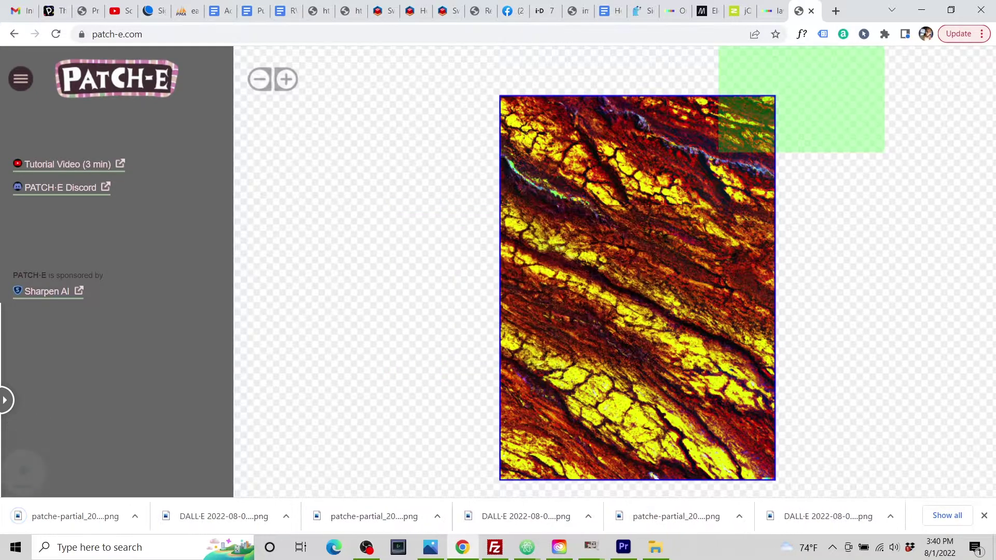
pyautogui.click(772, 11)
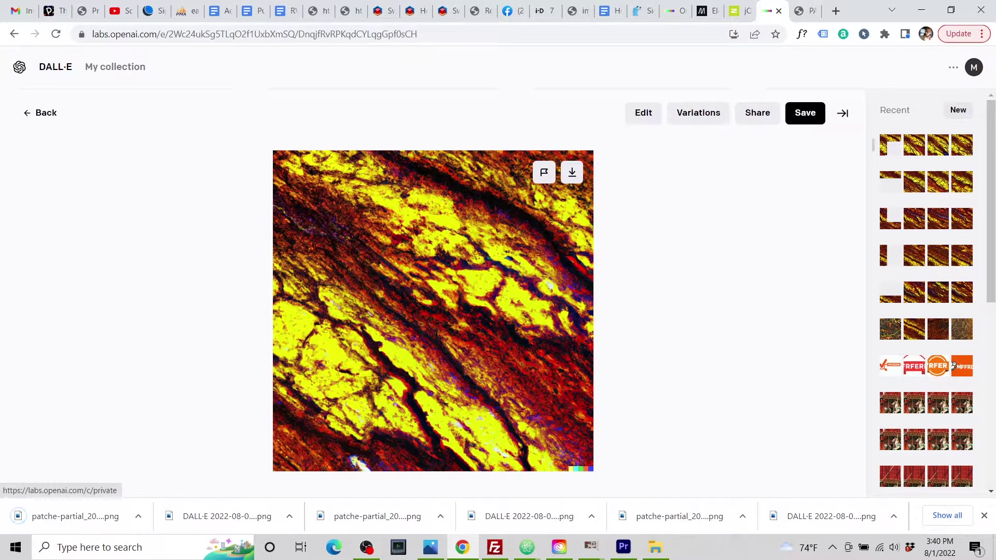
pyautogui.hotkey('alt', 'Left')
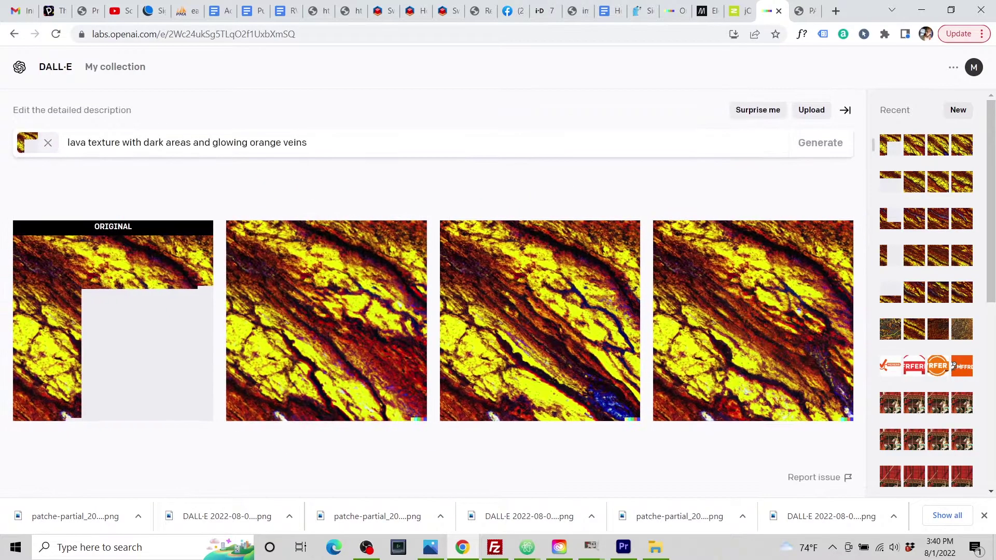
pyautogui.click(811, 110)
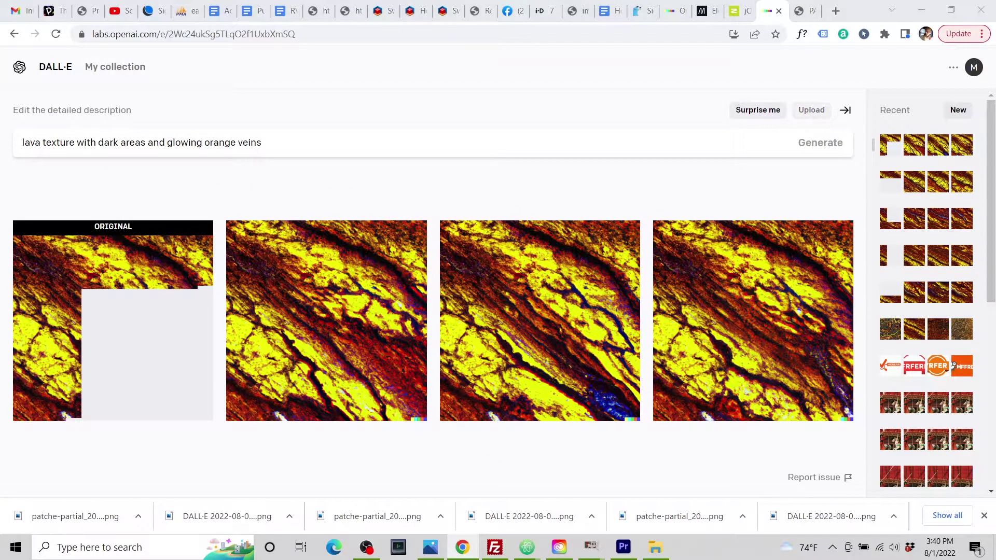
pyautogui.click(450, 275)
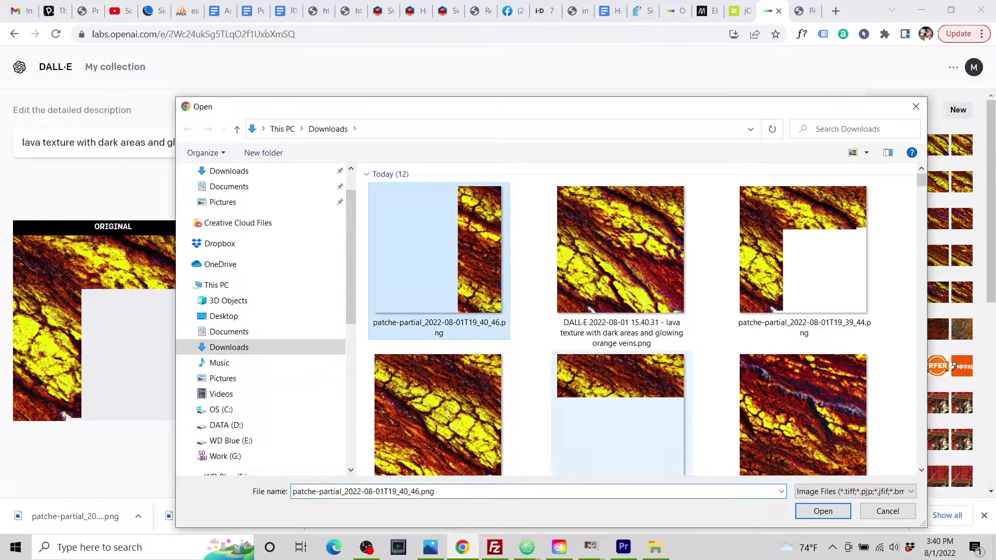
pyautogui.click(822, 511)
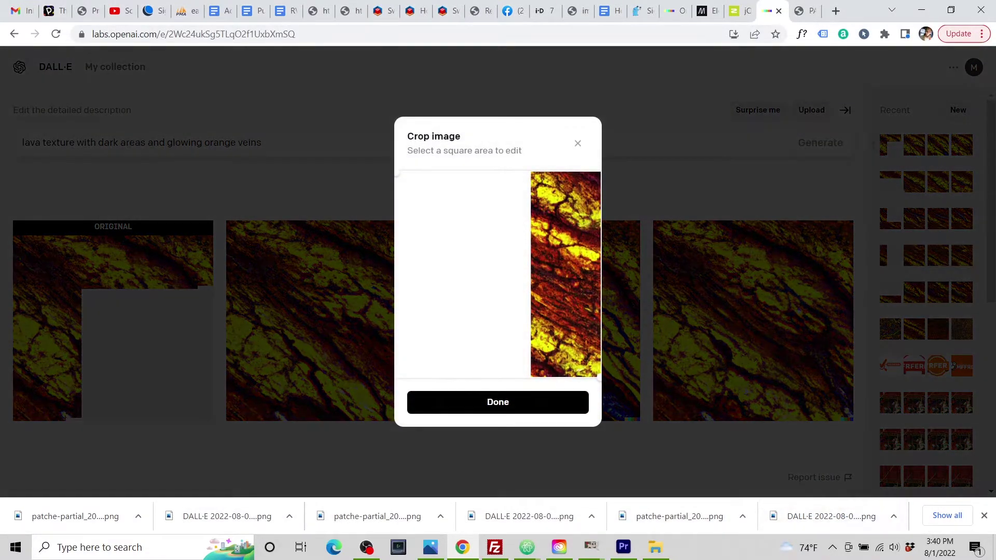
pyautogui.click(498, 400)
pyautogui.click(498, 388)
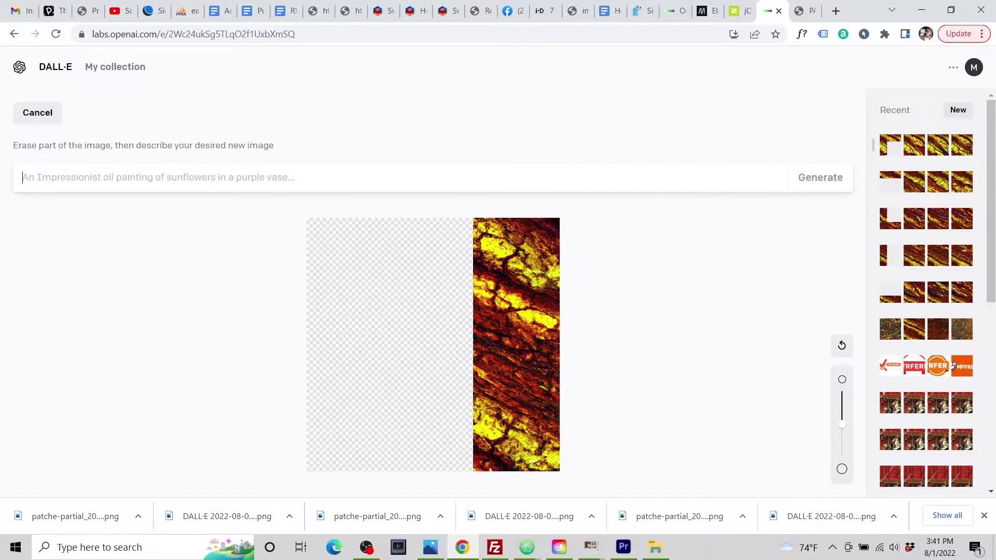
# - Generate completions for the left-edge partial image from "lava texture with dark areas and glowing orange veins" and download the third generated result
pyautogui.write('lava texture with dark areas and glowing orange veins')
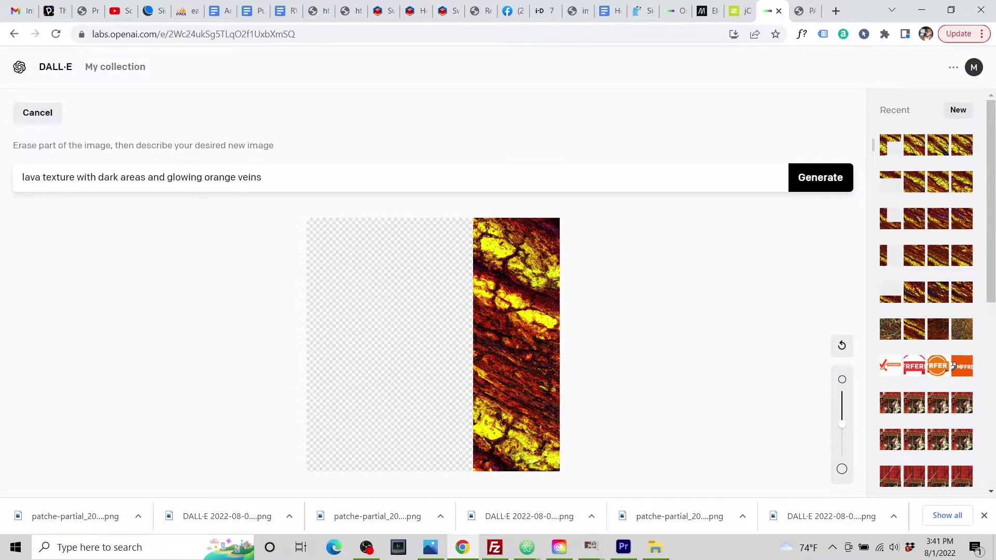
pyautogui.press('Return')
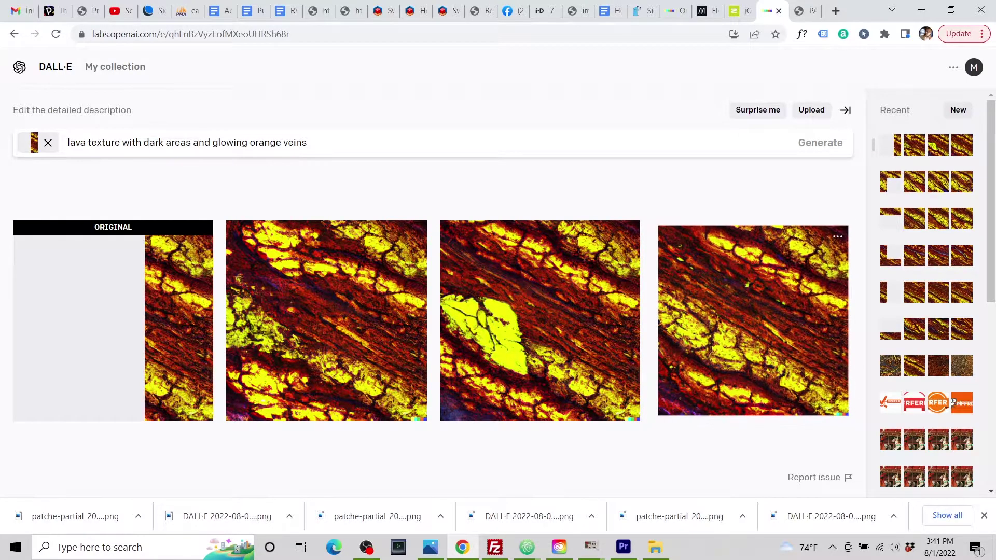
pyautogui.click(713, 353)
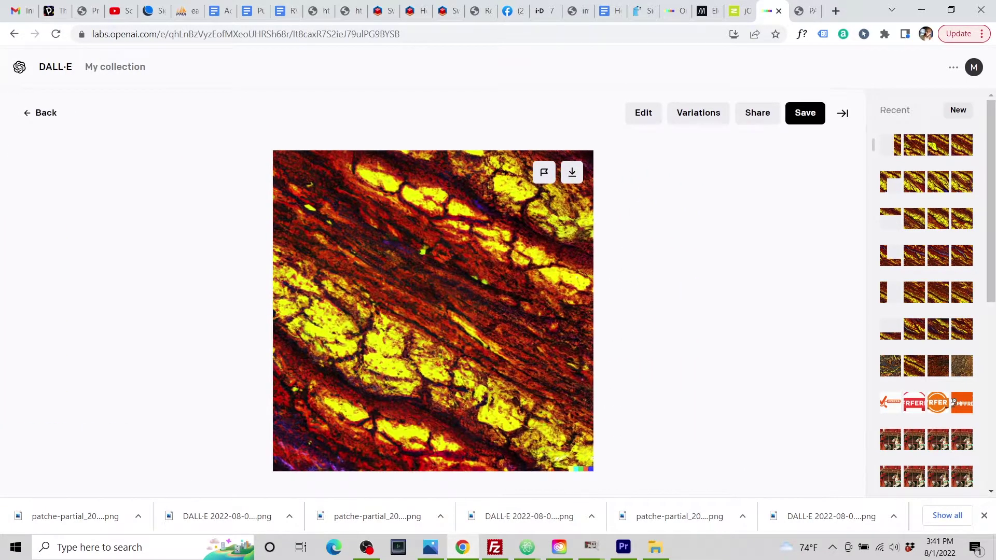
pyautogui.click(572, 172)
# - Return to PATCH-E and extend the texture past its left edge with the DALL·E 2022-08-01 15.41.47 lava PNG as its completion image
pyautogui.click(804, 10)
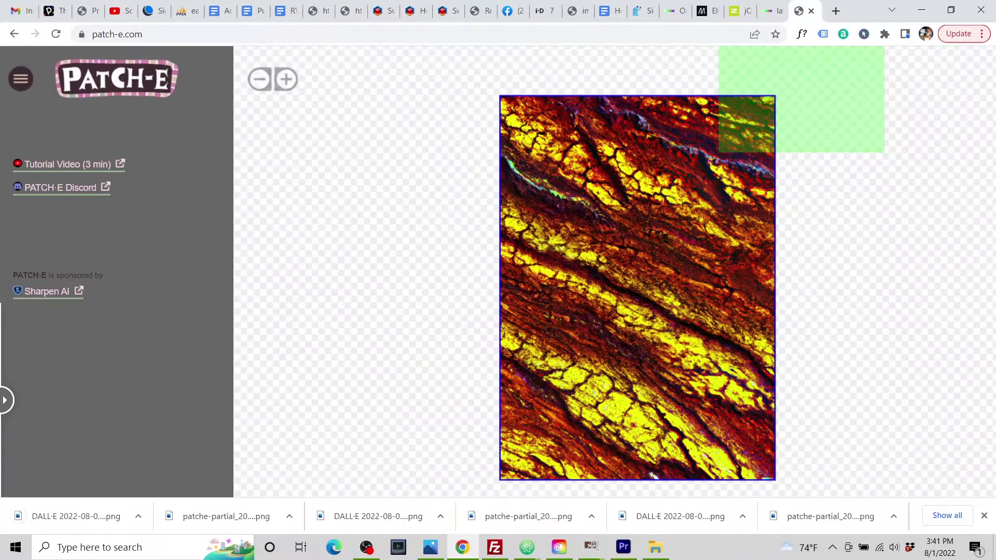
pyautogui.click(501, 295)
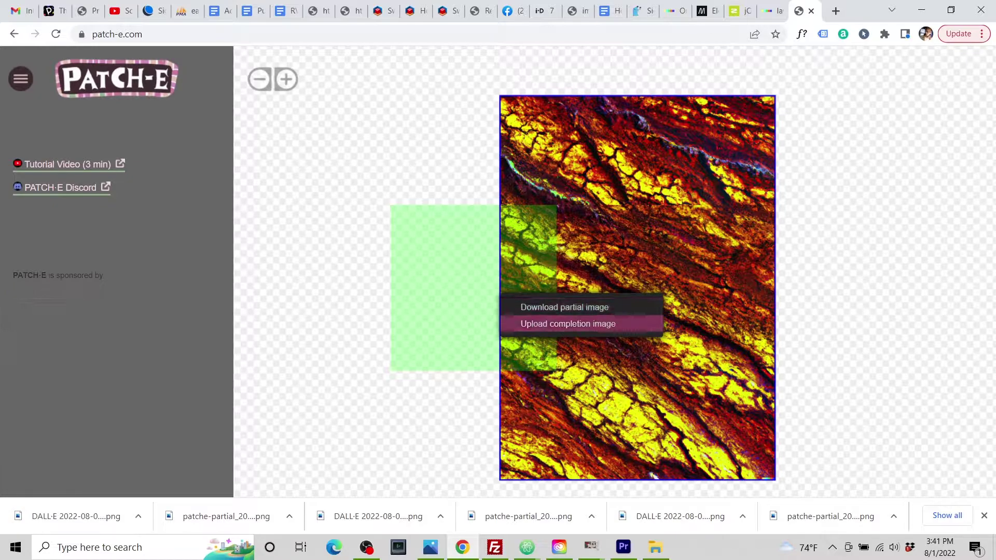
pyautogui.click(568, 324)
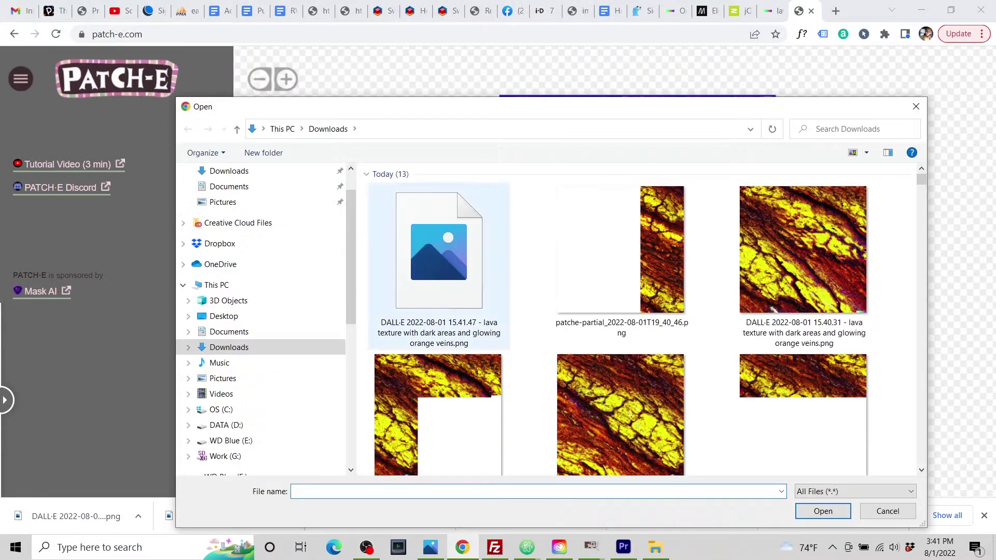
pyautogui.click(439, 249)
pyautogui.click(822, 511)
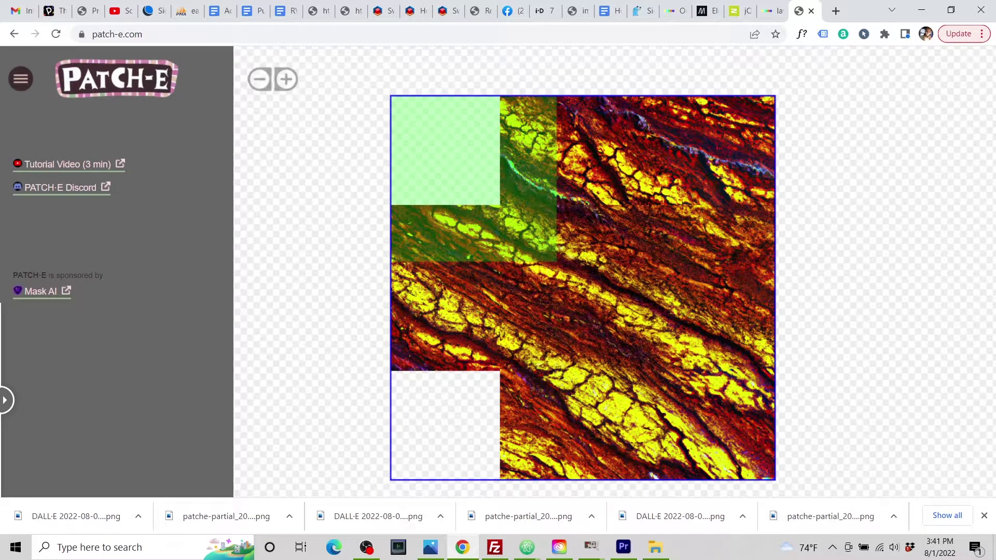
# - Download the partial image of the texture's empty upper-left corner and upload patche-partial_2022-08-01T19_42_00.png to DALL·E for editing
pyautogui.click(476, 169)
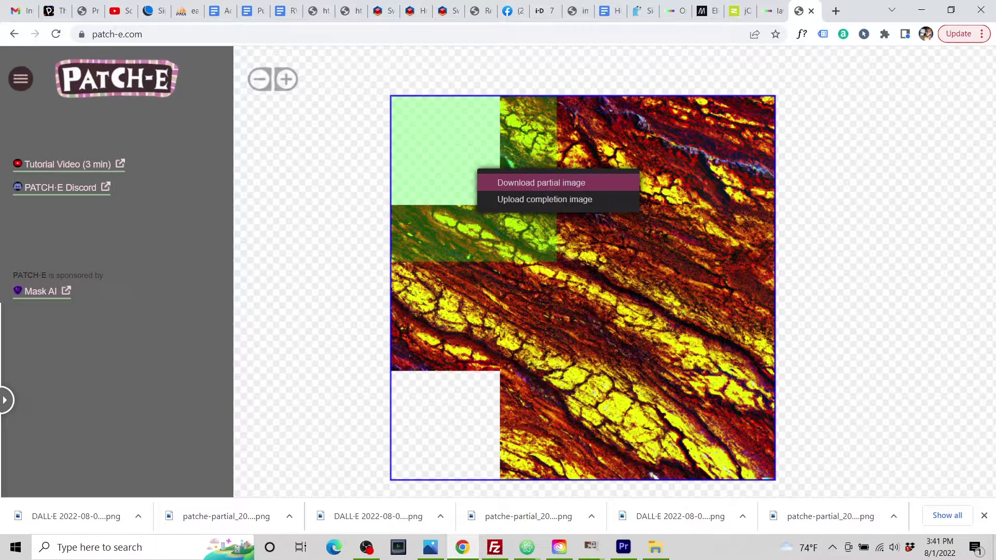
pyautogui.click(540, 182)
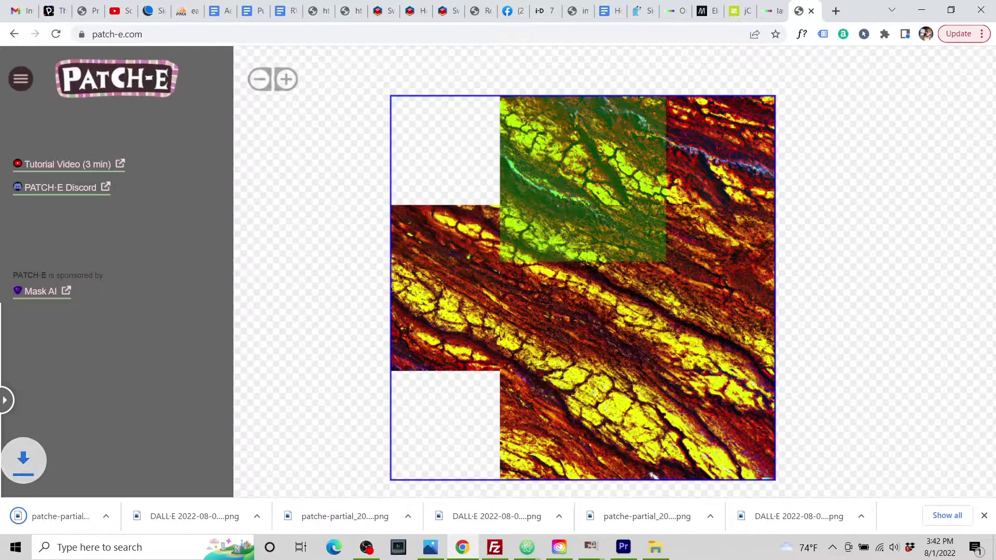
pyautogui.click(773, 10)
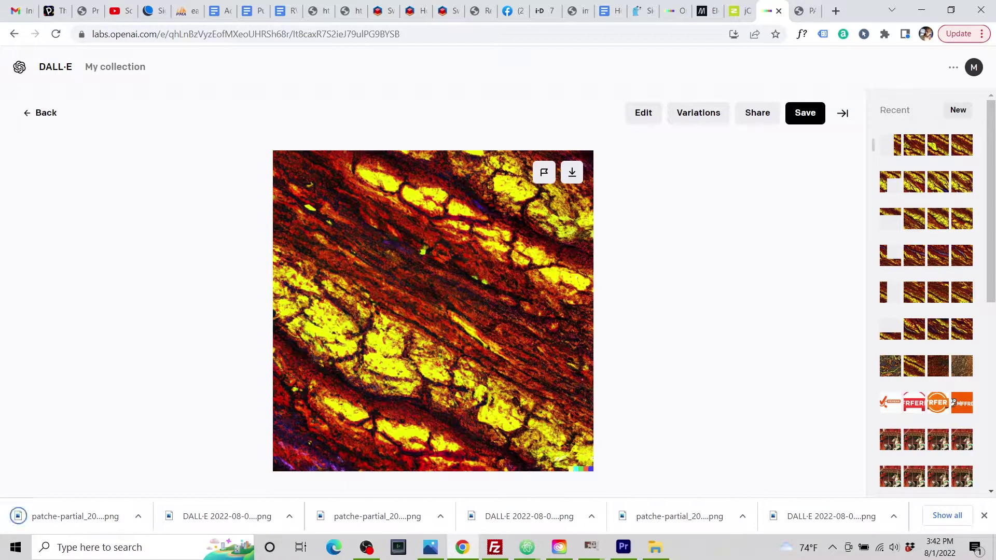
pyautogui.click(41, 113)
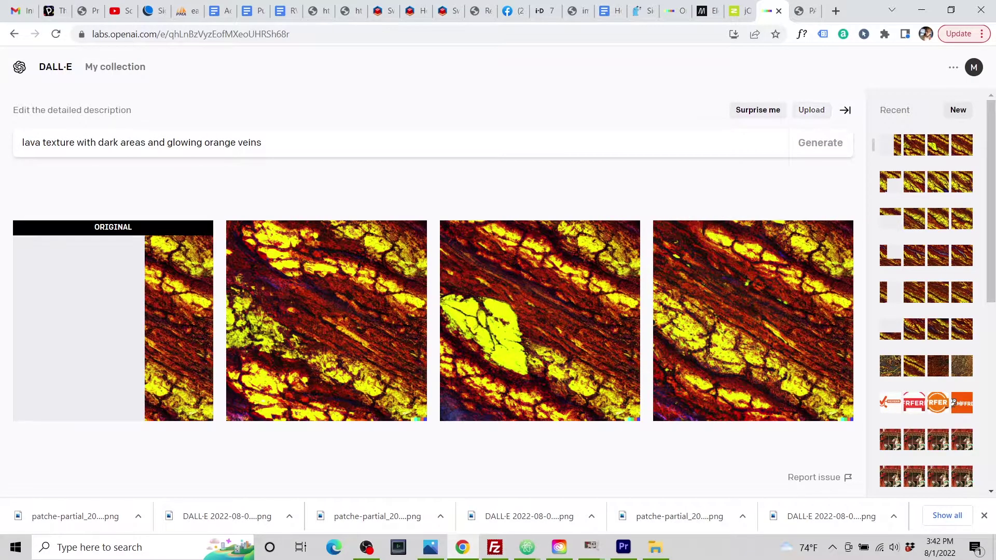
pyautogui.click(811, 110)
pyautogui.click(438, 254)
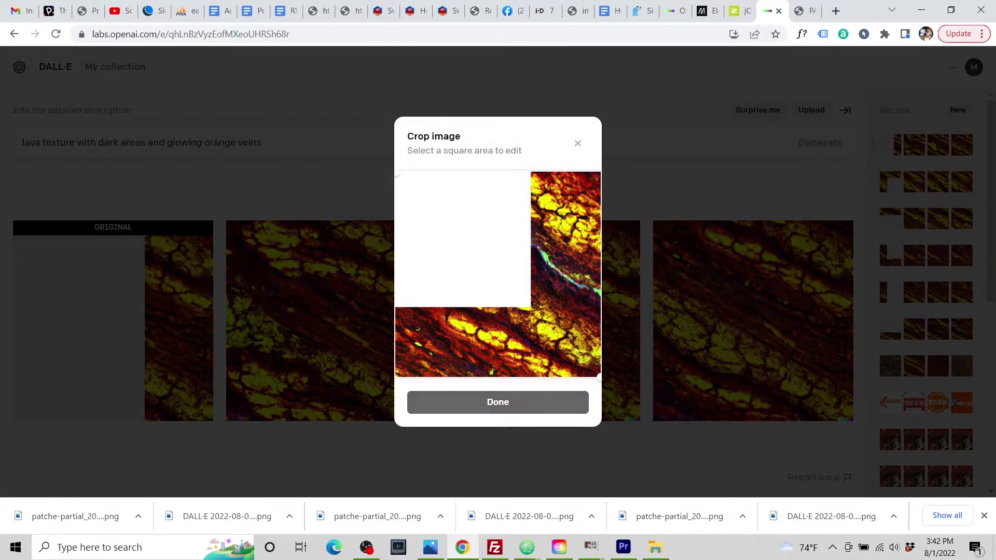
pyautogui.click(498, 402)
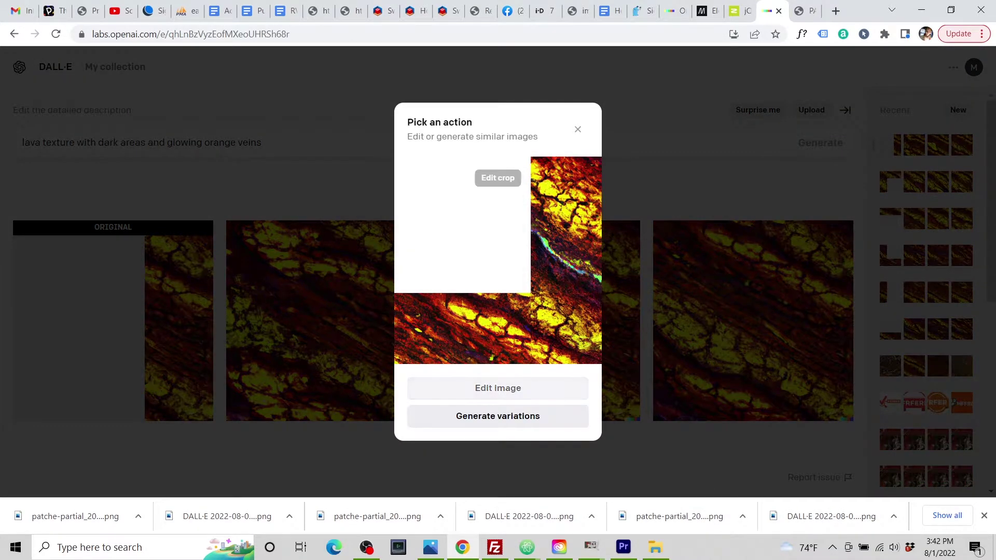
pyautogui.click(498, 387)
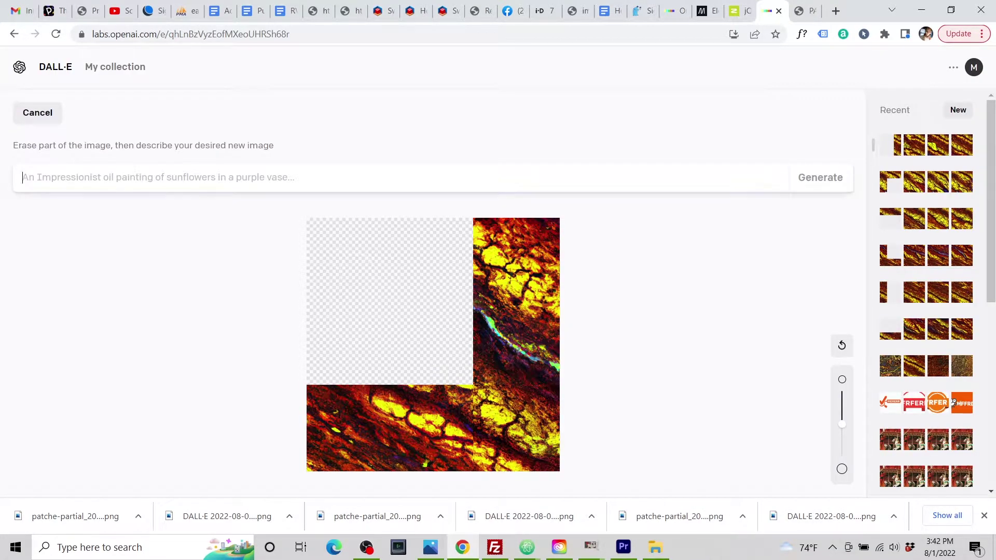
# - Generate completions for the upper-left corner's partial image from "lava texture with dark areas and glowing orange veins" and download the first generated result
pyautogui.write('lava texture with dark areas and glowing orange veins')
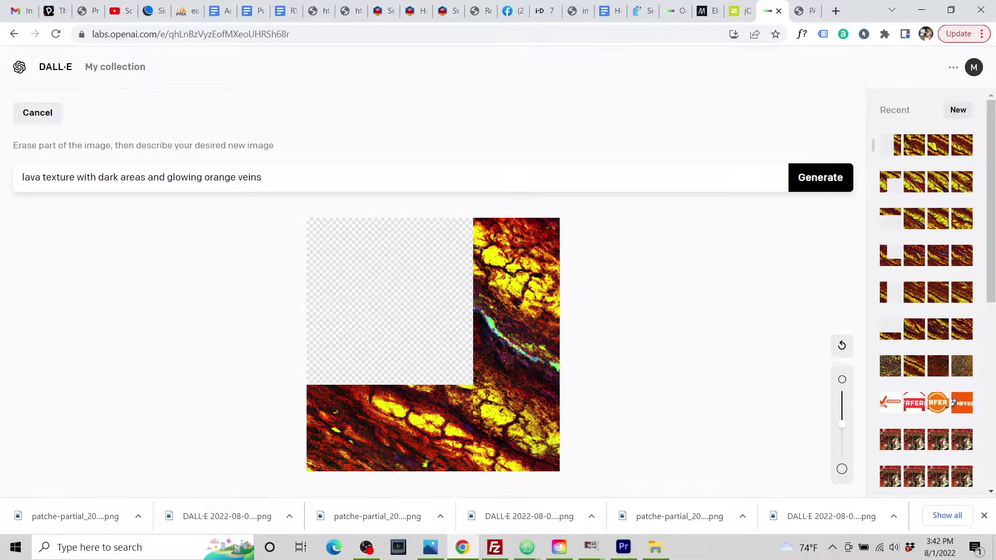
pyautogui.press('Return')
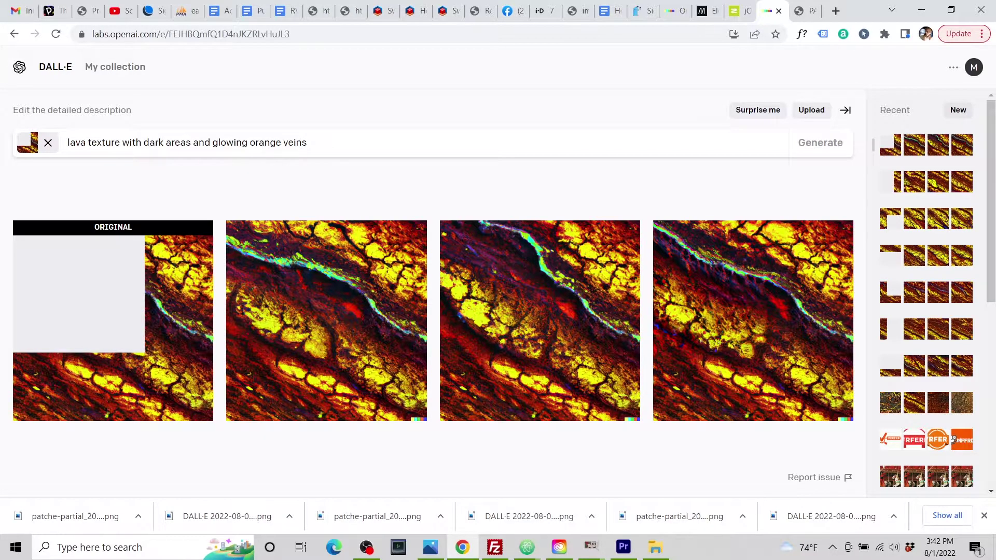
pyautogui.click(306, 402)
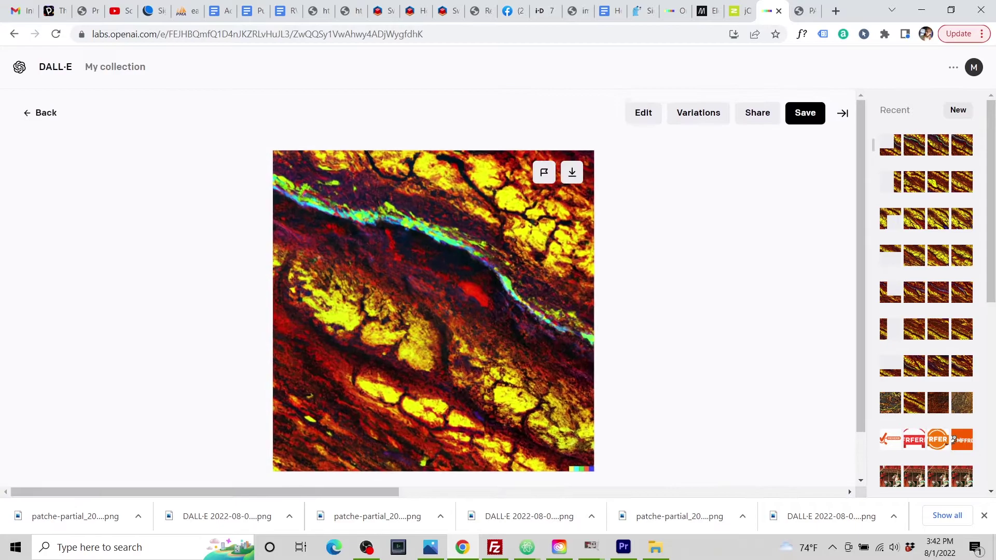
pyautogui.click(572, 172)
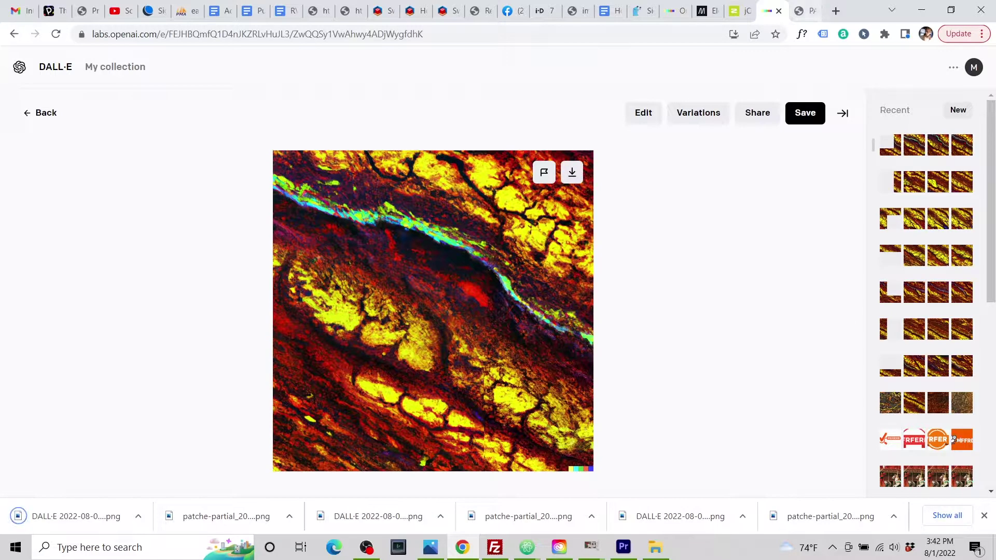
# - Return to PATCH-E and fill the texture's empty upper-left corner with the DALL·E 2022-08-01 15.42.56 lava PNG as its completion image
pyautogui.click(805, 10)
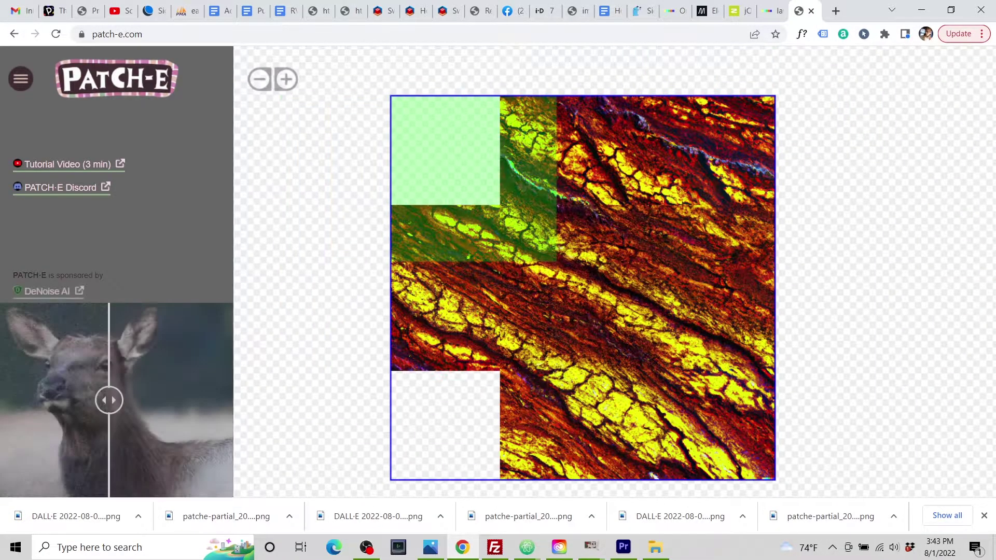
pyautogui.click(434, 172)
pyautogui.click(502, 203)
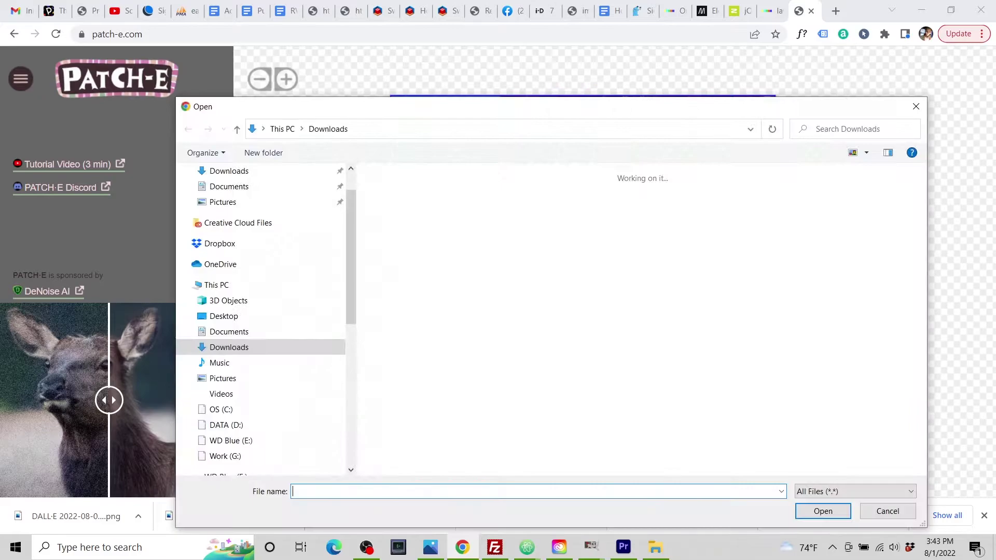
pyautogui.click(438, 249)
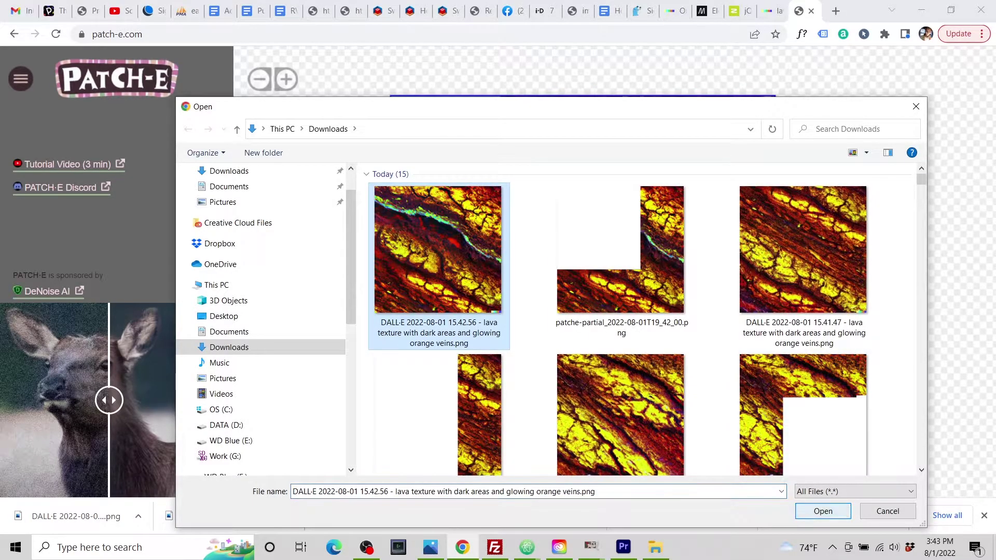
pyautogui.click(823, 511)
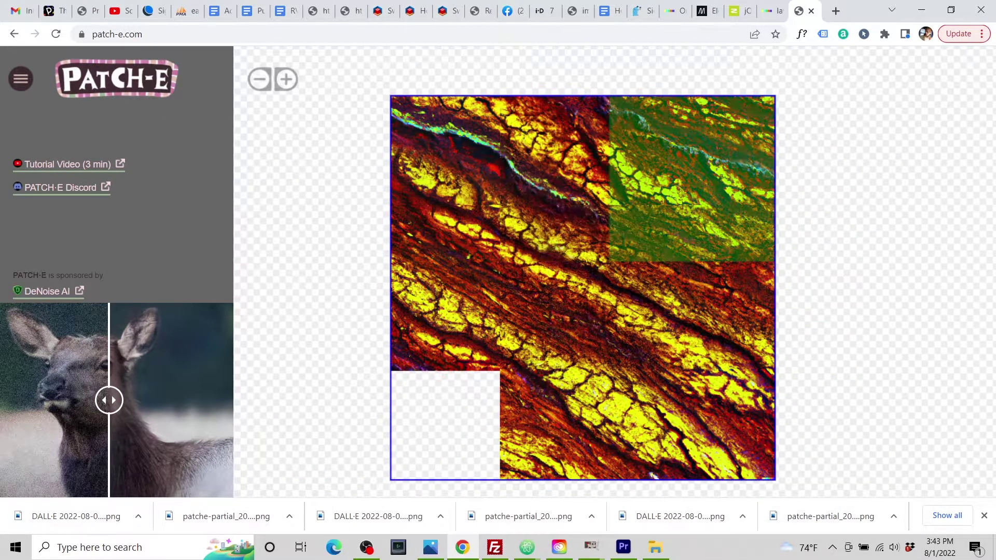
# - Download the partial image of the texture's empty lower-left corner and upload patche-partial_2022-08-01T19_43_10.png to DALL·E for editing
pyautogui.click(474, 397)
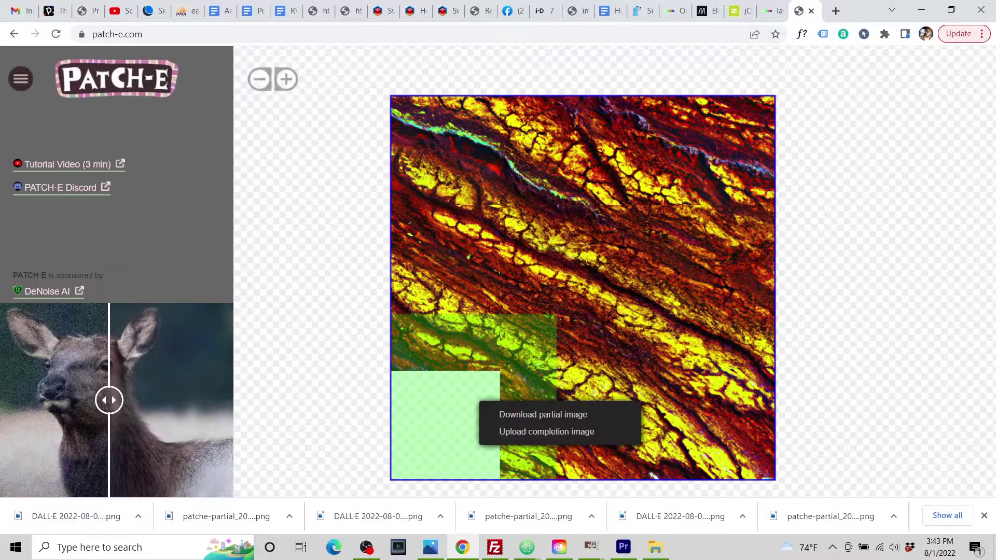
pyautogui.click(529, 414)
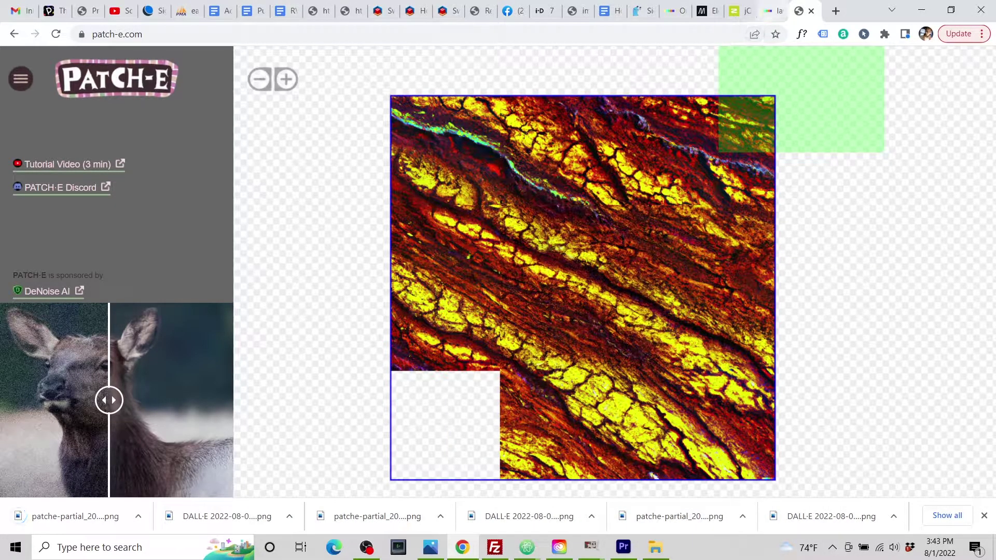
pyautogui.click(772, 11)
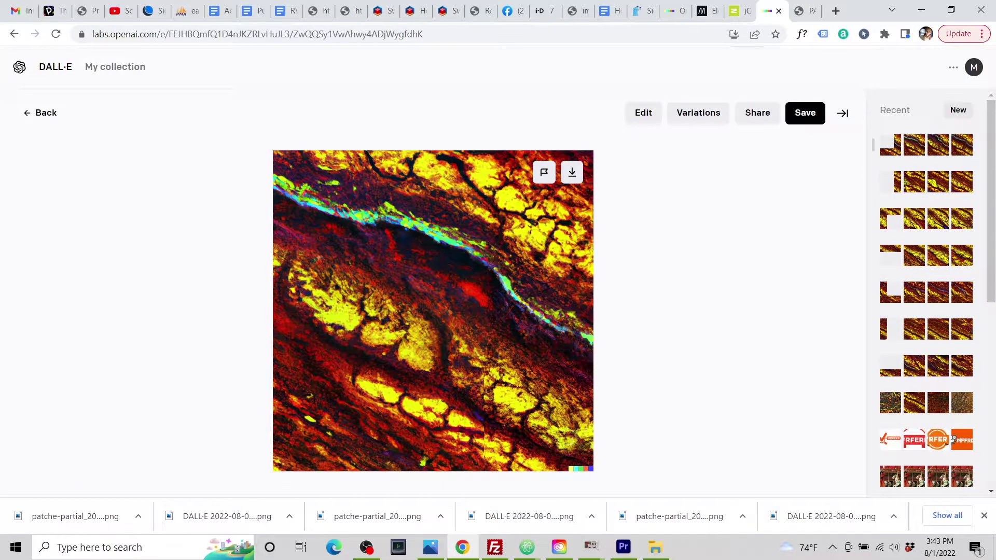
pyautogui.click(40, 114)
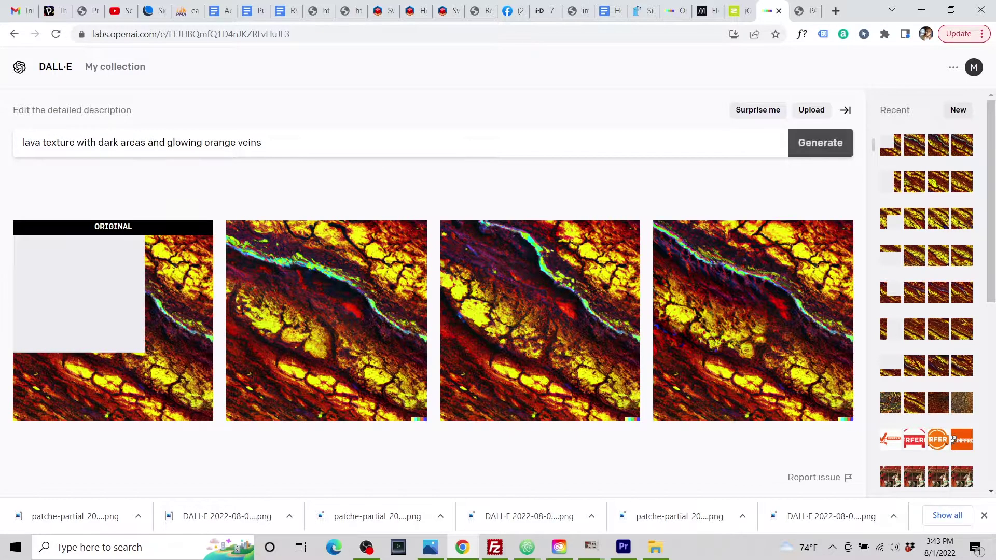
pyautogui.click(811, 110)
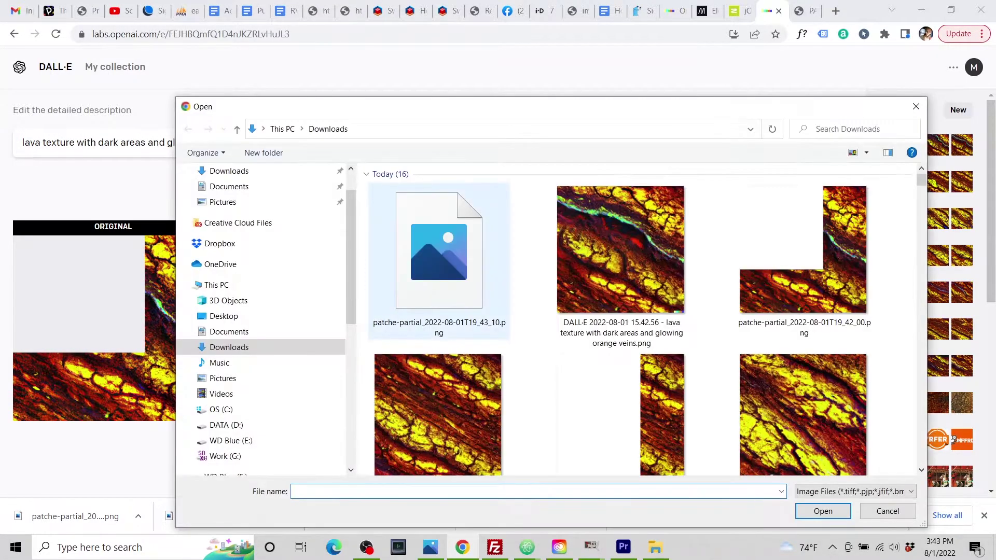
pyautogui.click(440, 249)
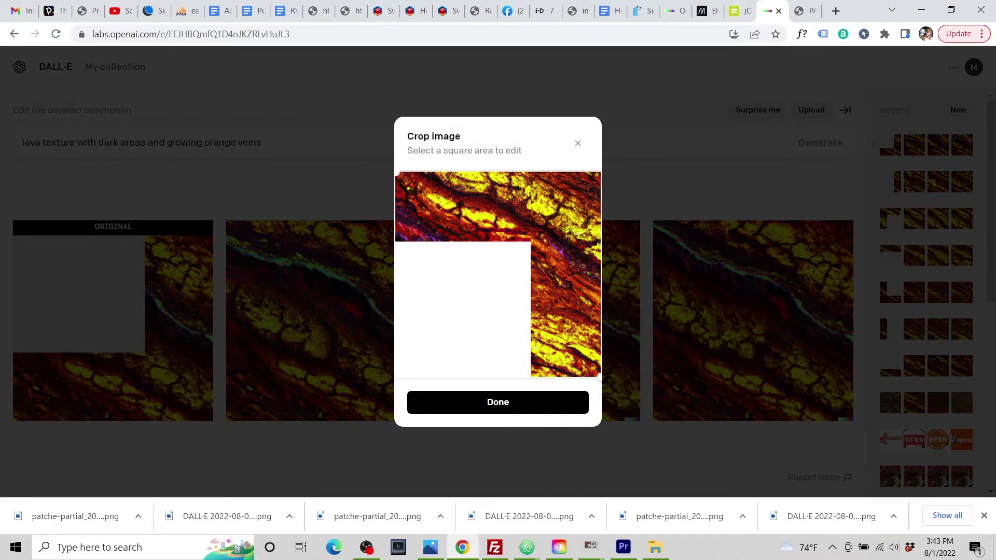
pyautogui.click(498, 402)
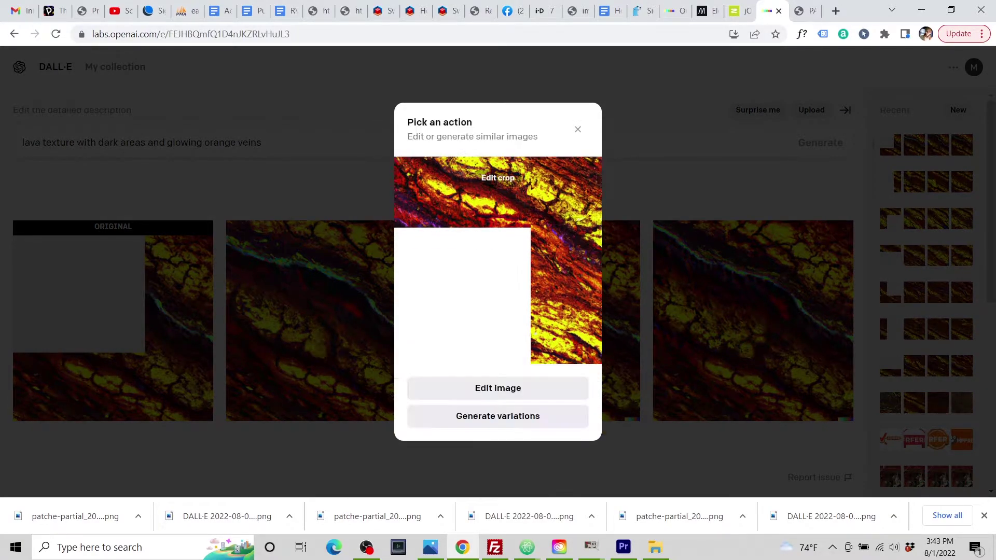
pyautogui.click(503, 387)
# - Generate completions for the lower-left corner's partial image from "lava texture with dark areas and glowing orange veins" and download the first generated result
pyautogui.click(376, 351)
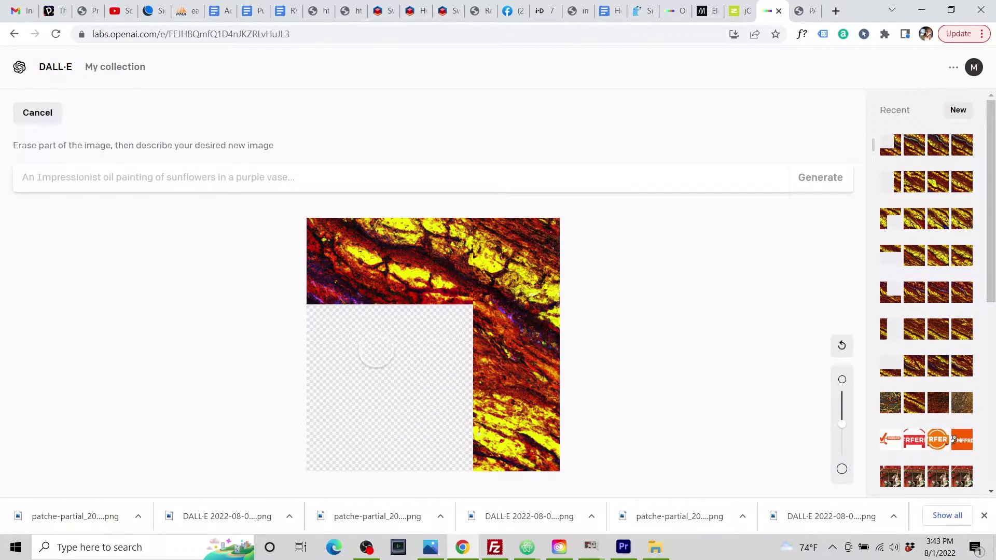
pyautogui.write('lava texture with dark areas and glowing orange veins')
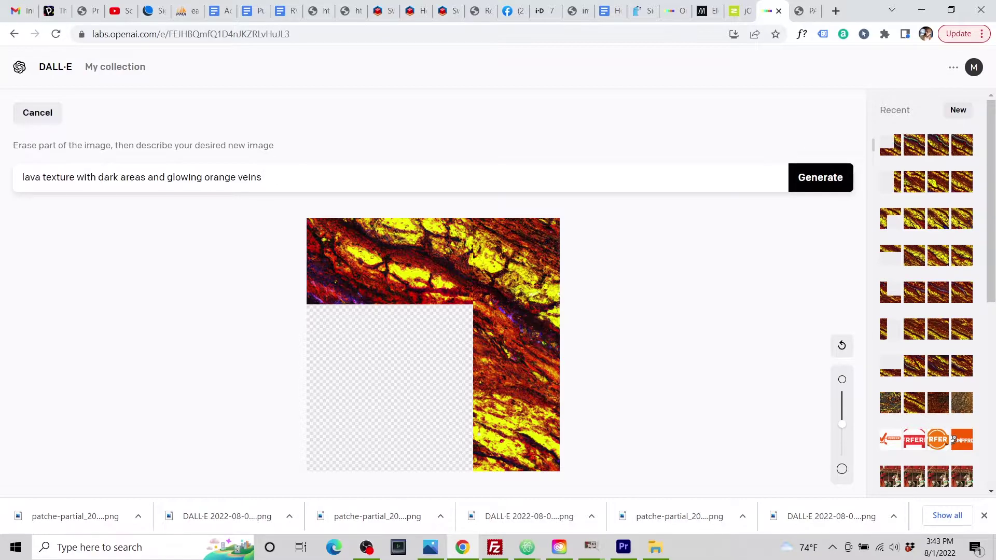
pyautogui.press('Return')
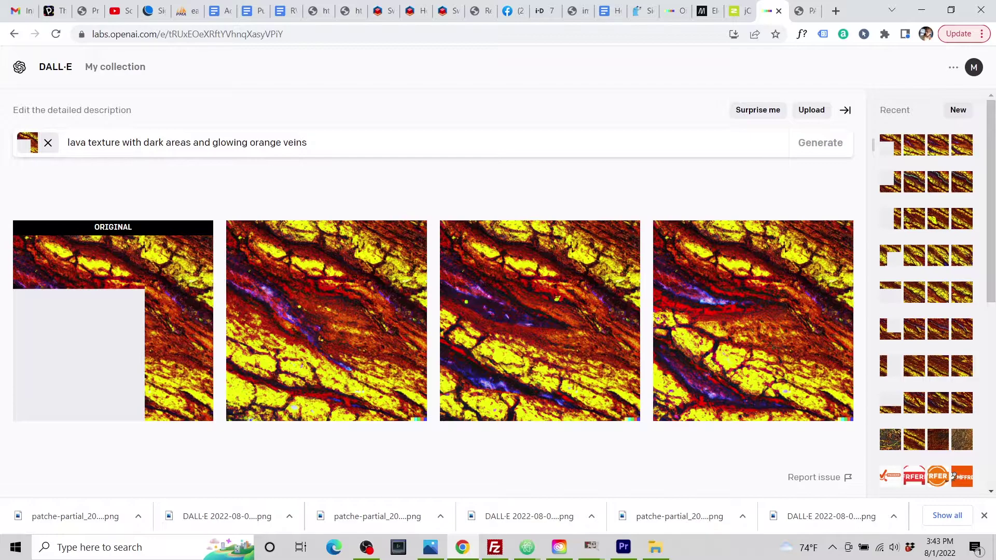
pyautogui.click(326, 310)
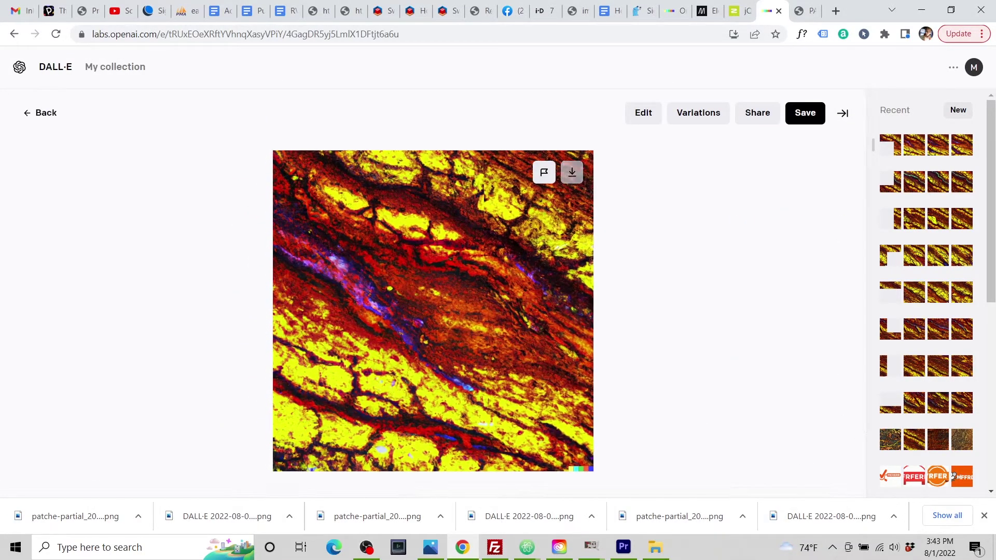
pyautogui.click(572, 172)
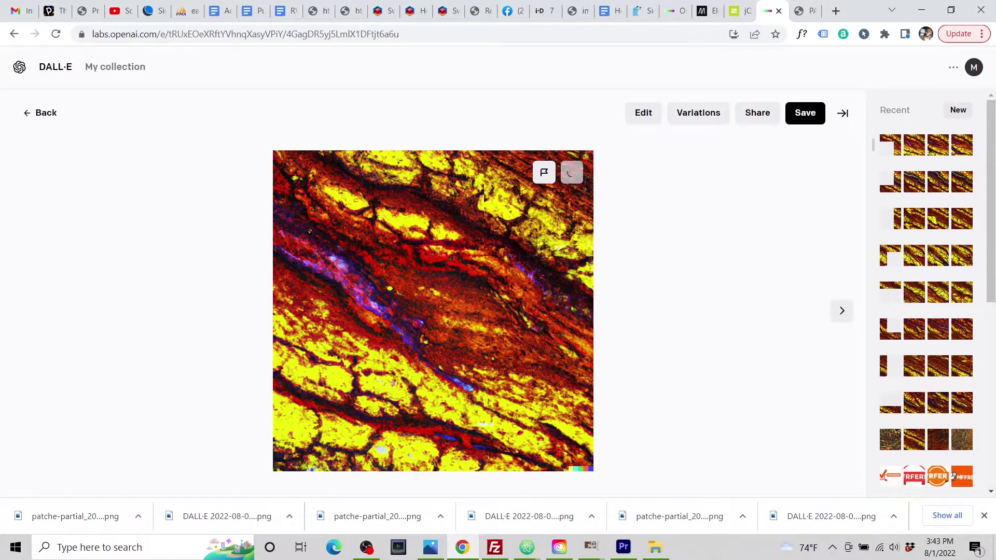
# - Return to PATCH-E and fill the texture's empty lower-left corner with the DALL·E 2022-08-01 15.43.57 lava PNG as its completion image
pyautogui.click(804, 11)
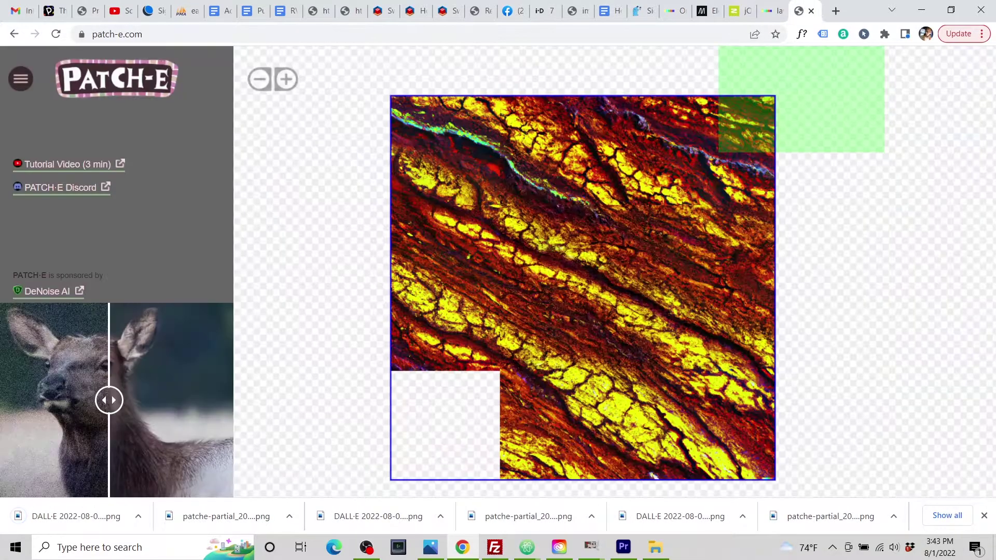
pyautogui.click(467, 407)
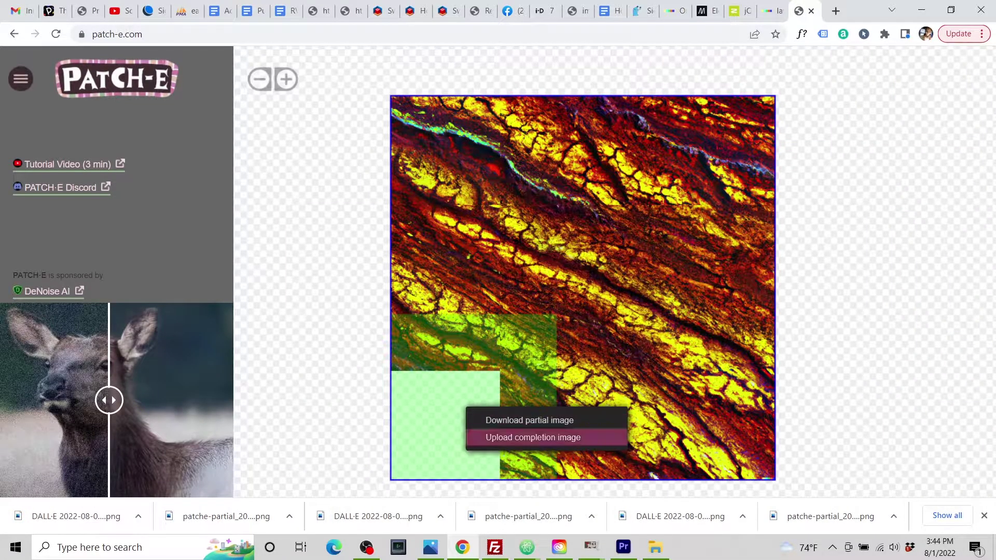
pyautogui.click(532, 438)
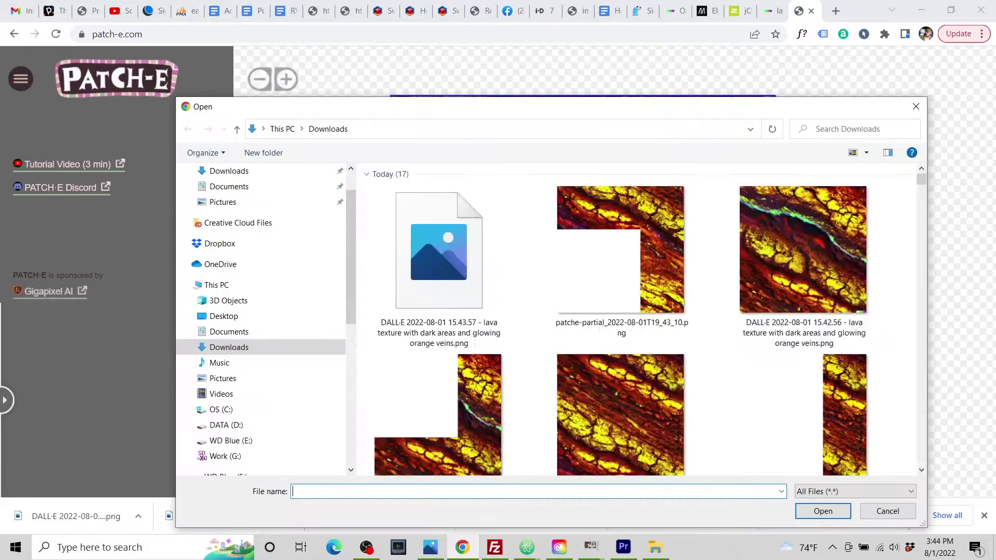
pyautogui.click(439, 251)
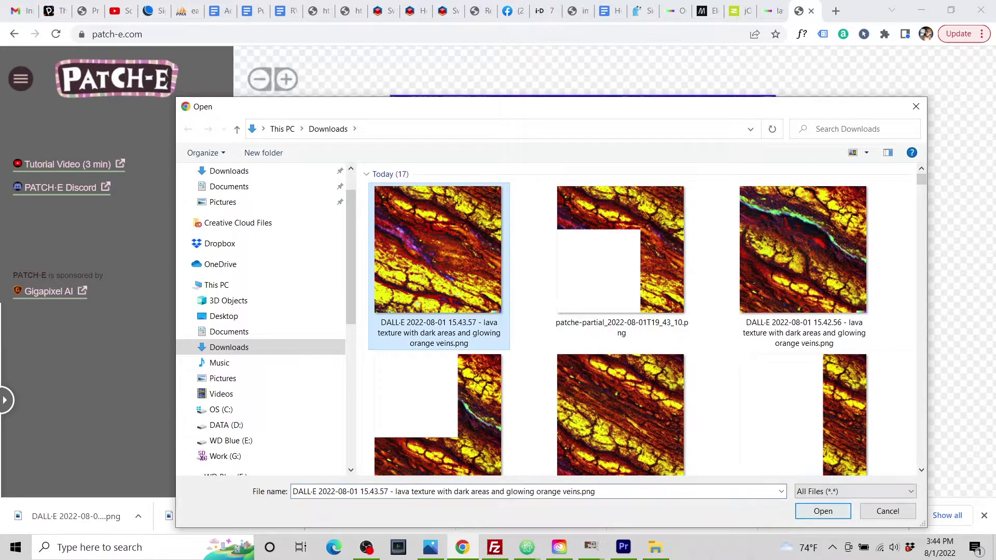
pyautogui.click(823, 511)
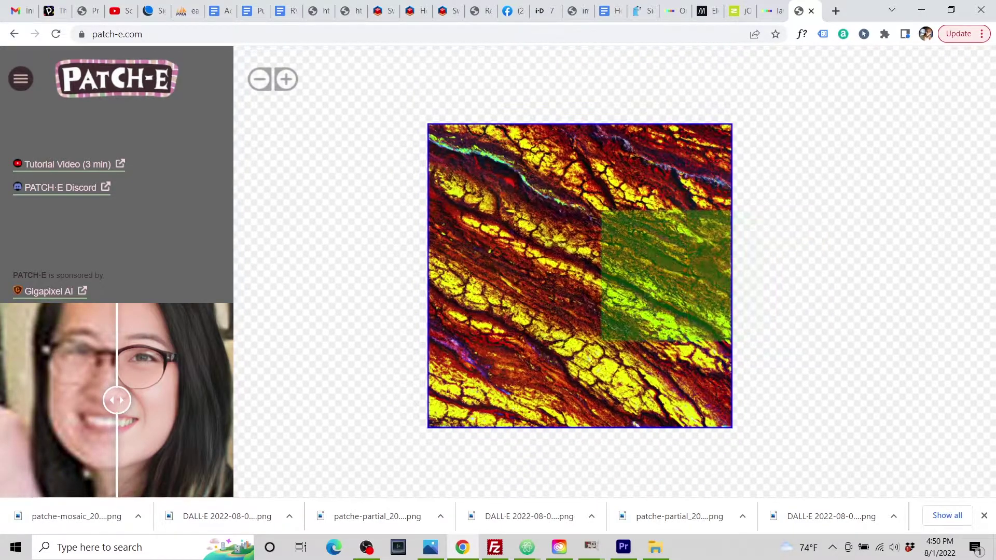
# - Examine the completed square lava texture and its outer edges from close up and far away
pyautogui.scroll(4, 595, 271)
pyautogui.scroll(-3, 634, 269)
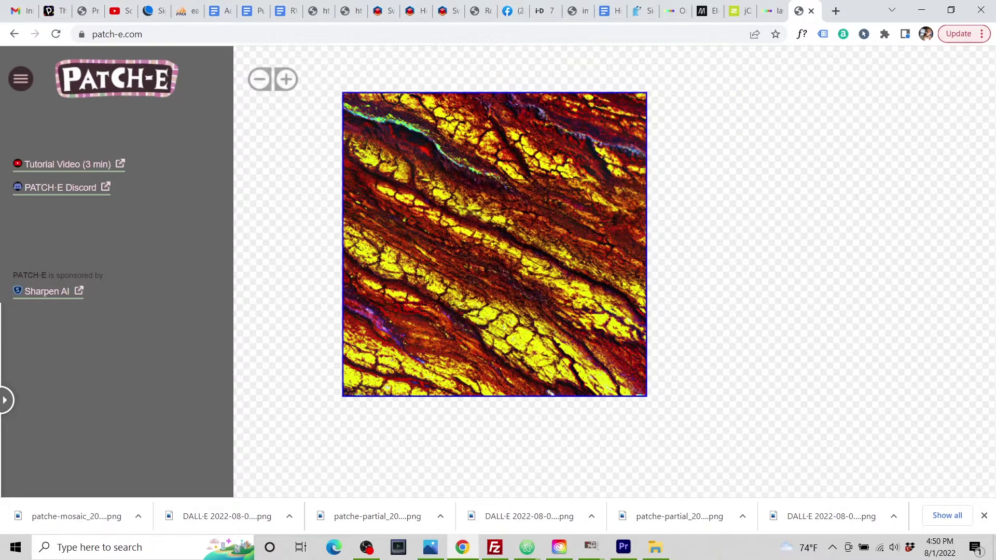
pyautogui.scroll(-4, 500, 329)
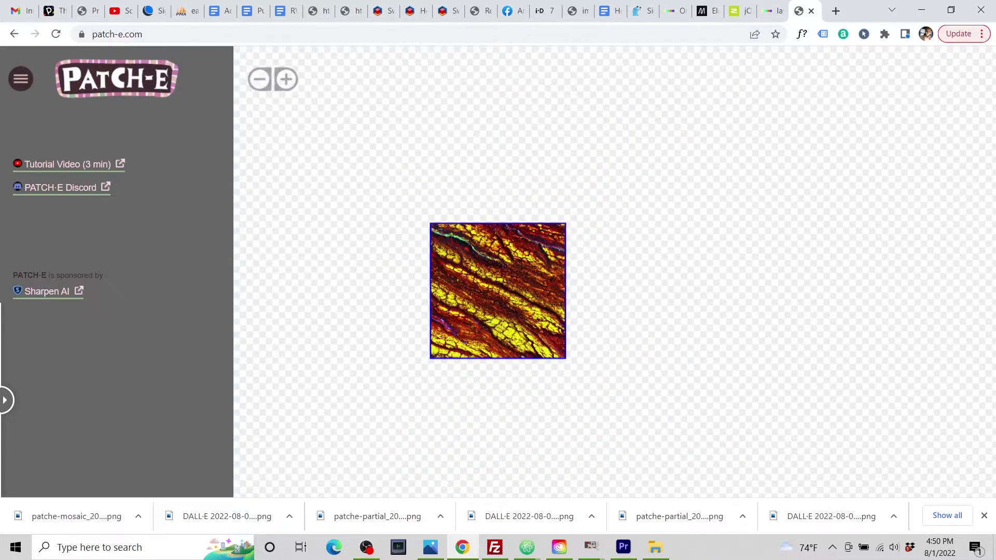
pyautogui.scroll(-5, 688, 437)
pyautogui.moveTo(688, 436); pyautogui.dragTo(649, 283)
pyautogui.scroll(5, 594, 251)
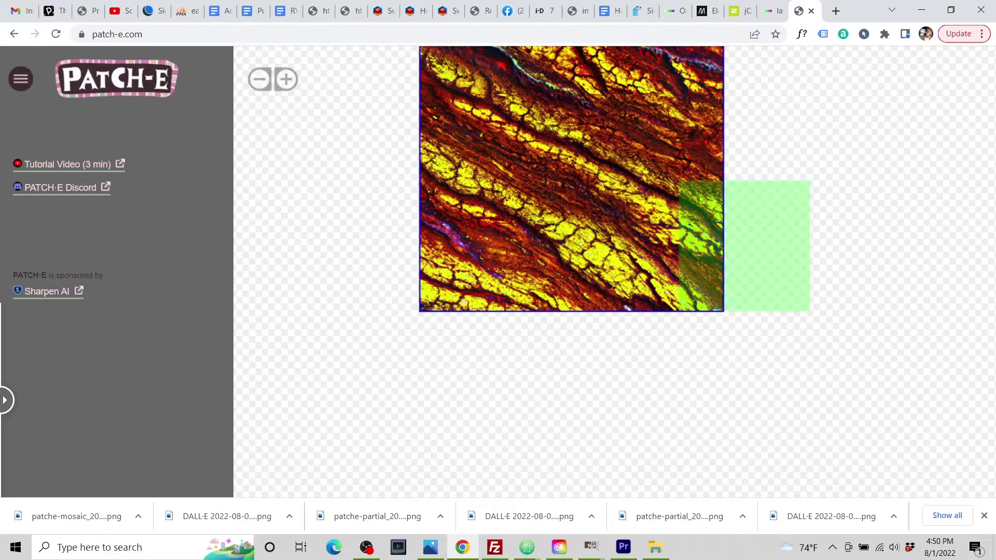
pyautogui.moveTo(744, 246); pyautogui.dragTo(643, 343)
pyautogui.scroll(1, 560, 290)
pyautogui.moveTo(686, 237)
pyautogui.mouseDown()
pyautogui.moveTo(749, 270)
pyautogui.moveTo(778, 250)
pyautogui.moveTo(702, 232)
pyautogui.mouseUp()
pyautogui.scroll(1, 778, 249)
pyautogui.scroll(-4, 778, 249)
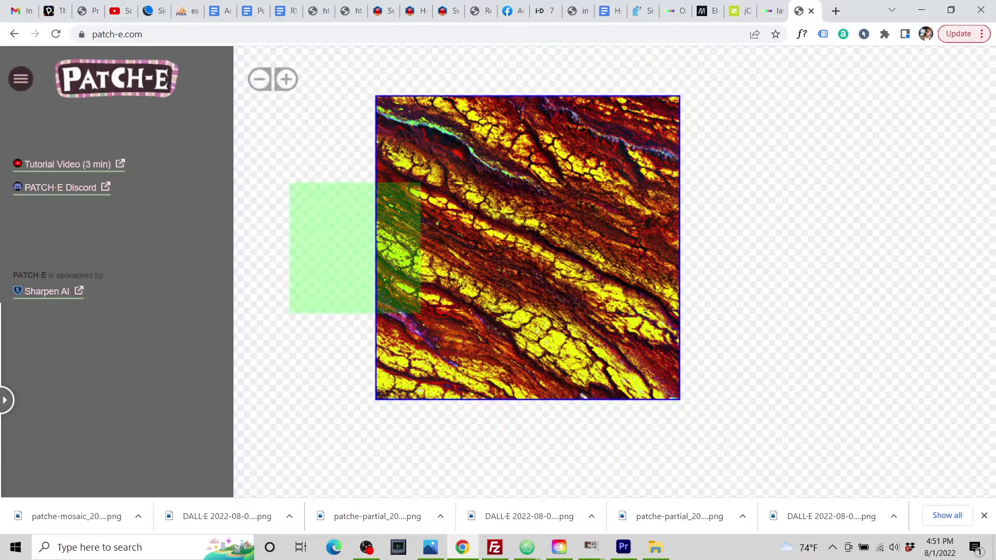
# - Add a horizontally seamless column to the lava texture and download the partial image of the column's uppermost section
pyautogui.click(20, 79)
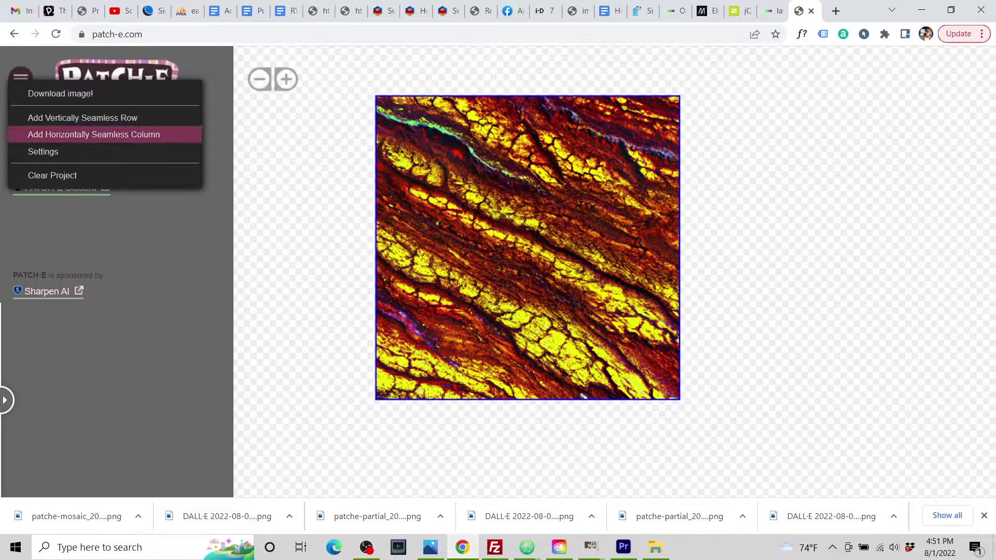
pyautogui.click(94, 134)
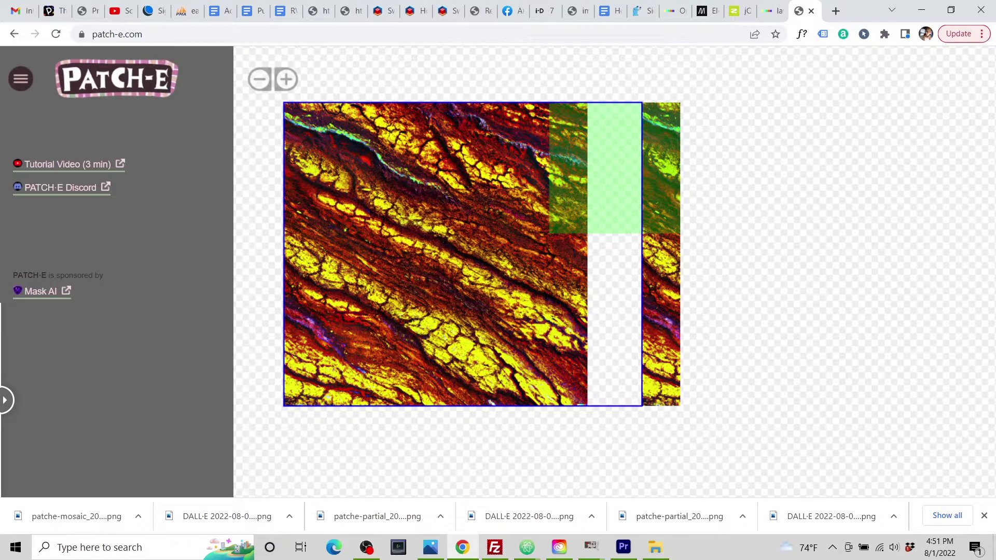
pyautogui.click(624, 150)
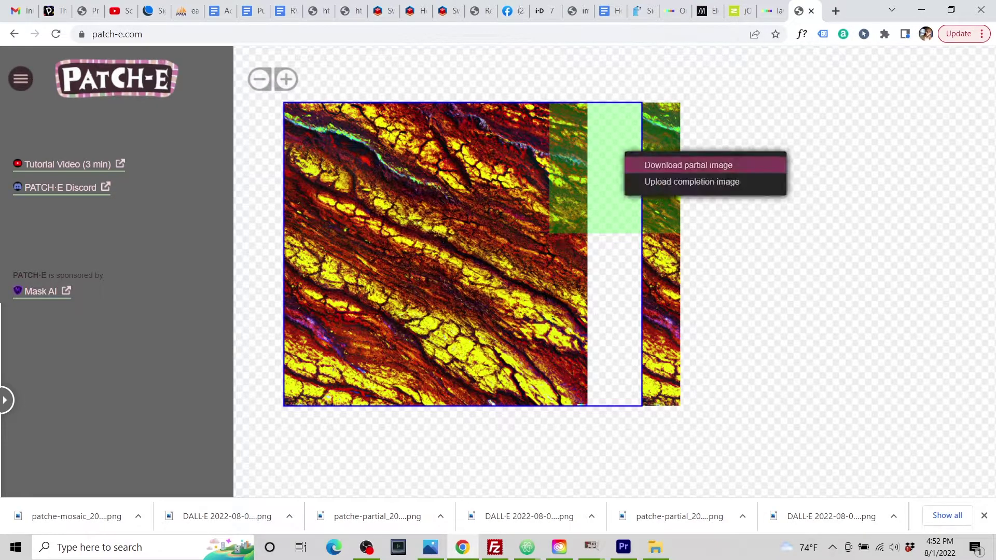
pyautogui.click(674, 165)
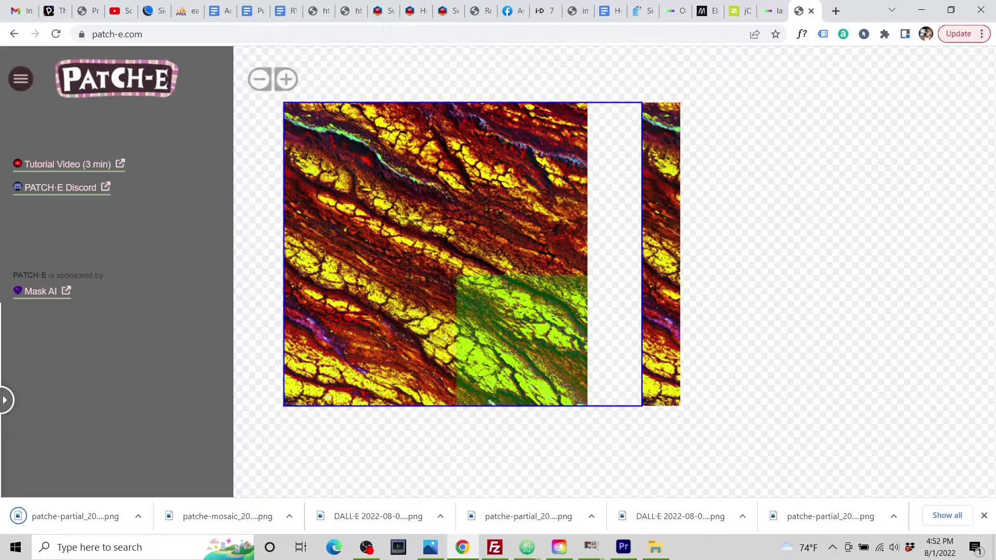
# - Switch to DALL·E and upload patche-partial_2022-08-01T20_52_02.png for editing, keeping the full square crop
pyautogui.hotkey('ctrl', 'shift', 'Tab')
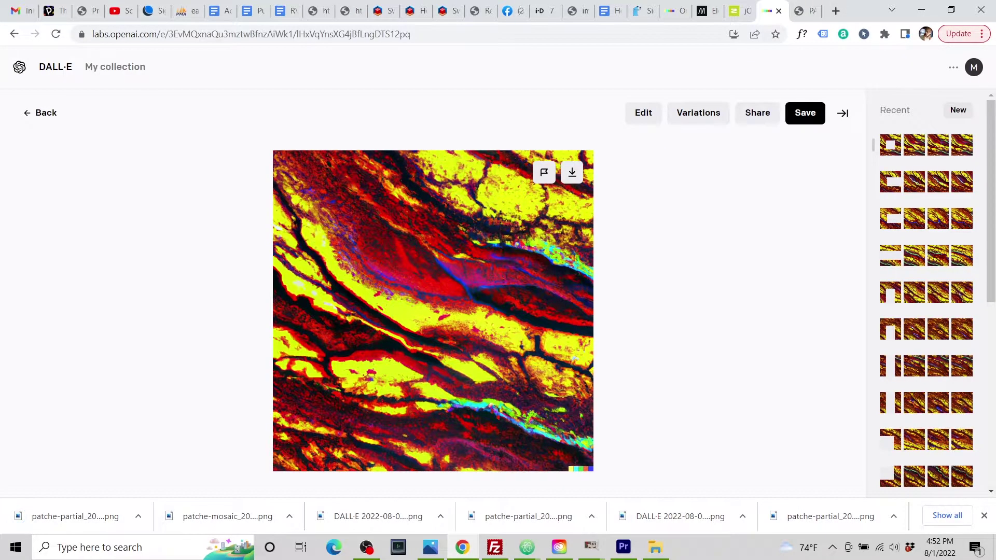
pyautogui.click(40, 113)
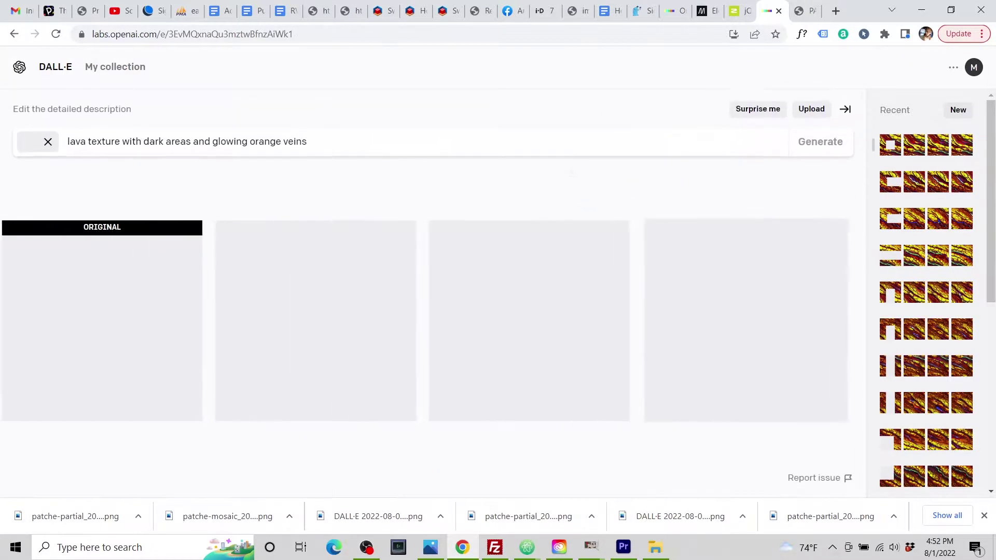
pyautogui.click(811, 110)
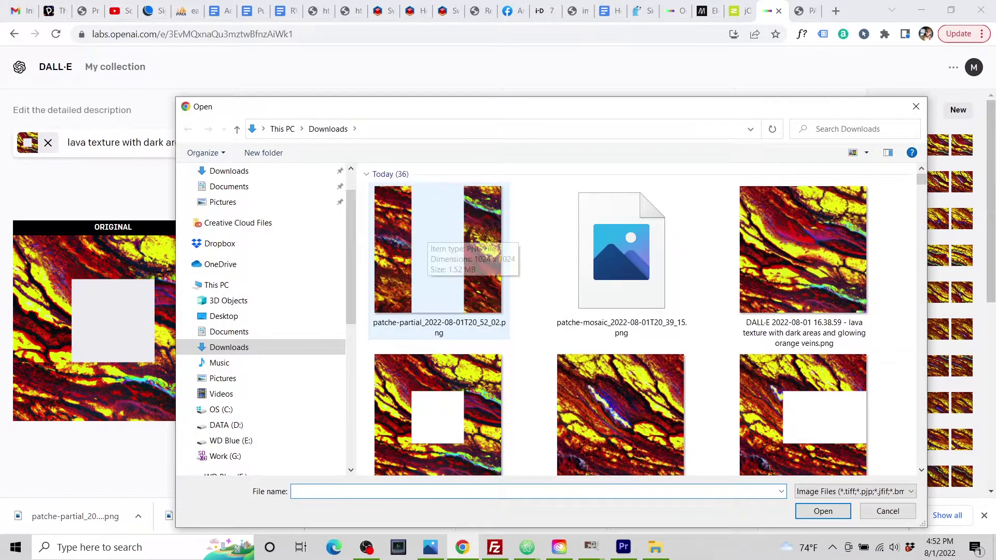
pyautogui.click(434, 239)
pyautogui.click(822, 511)
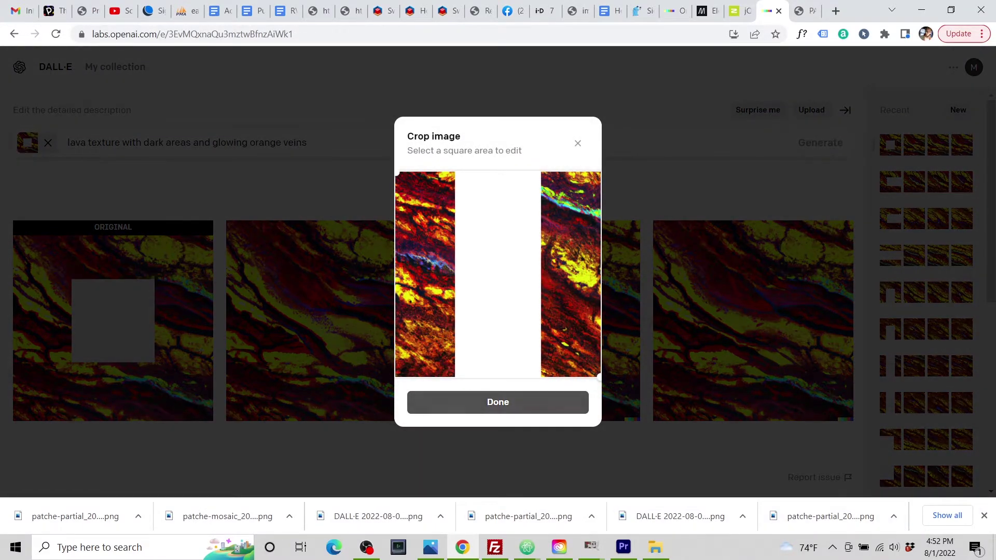
pyautogui.click(498, 402)
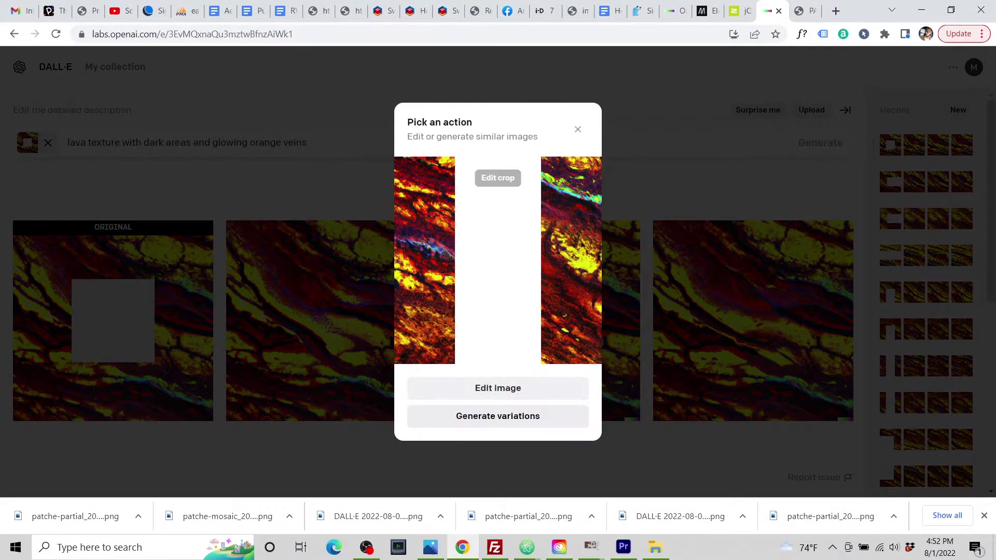
pyautogui.click(508, 389)
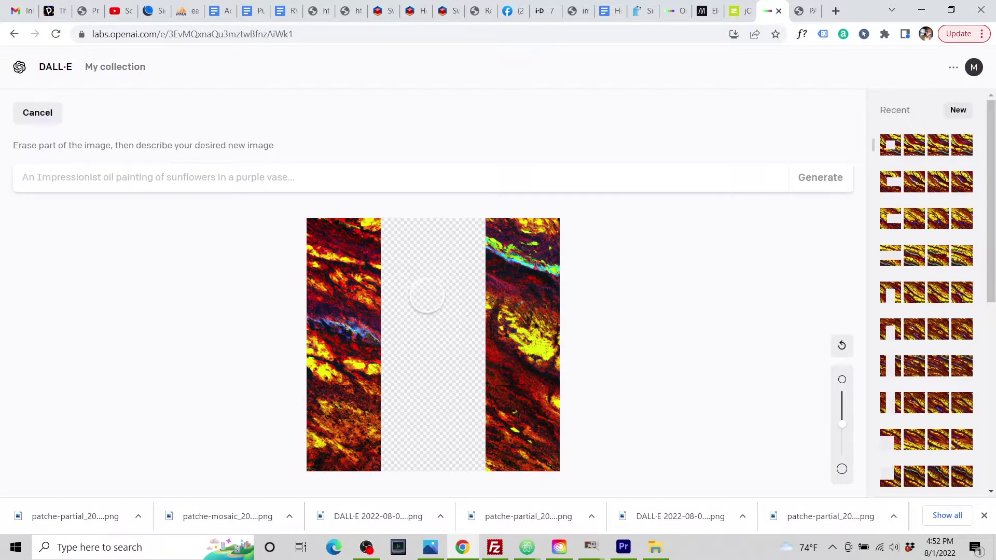
# - Generate completions for the seamless column's gap from "lava texture with dark areas and glowing orange veins" and download the first generated result
pyautogui.click(22, 177)
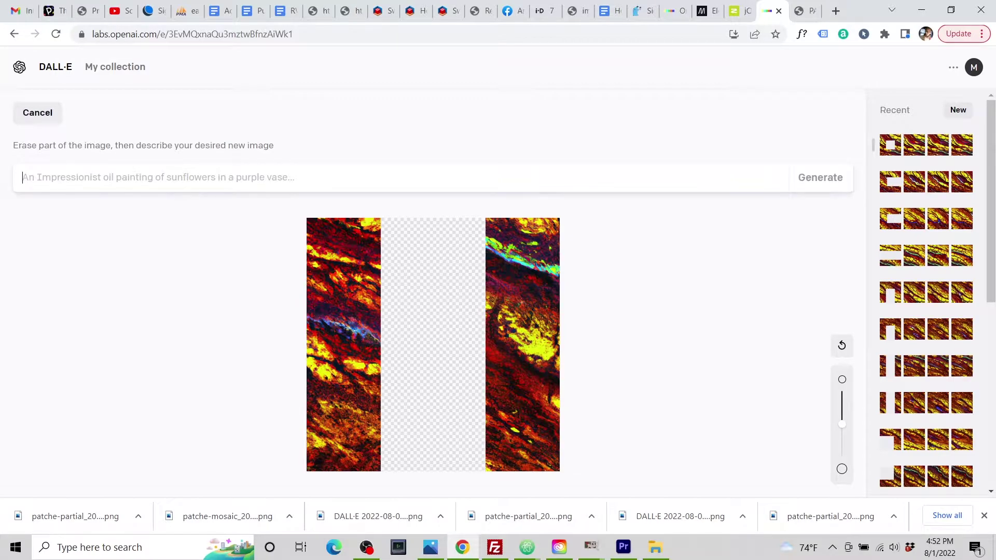
pyautogui.write('lava texture with dark areas and glowing orange veins')
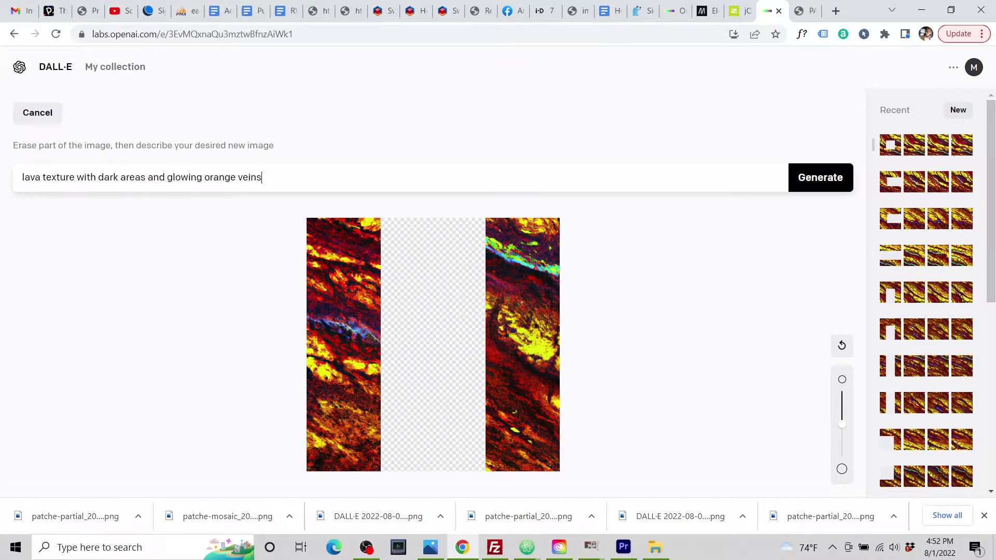
pyautogui.press('Return')
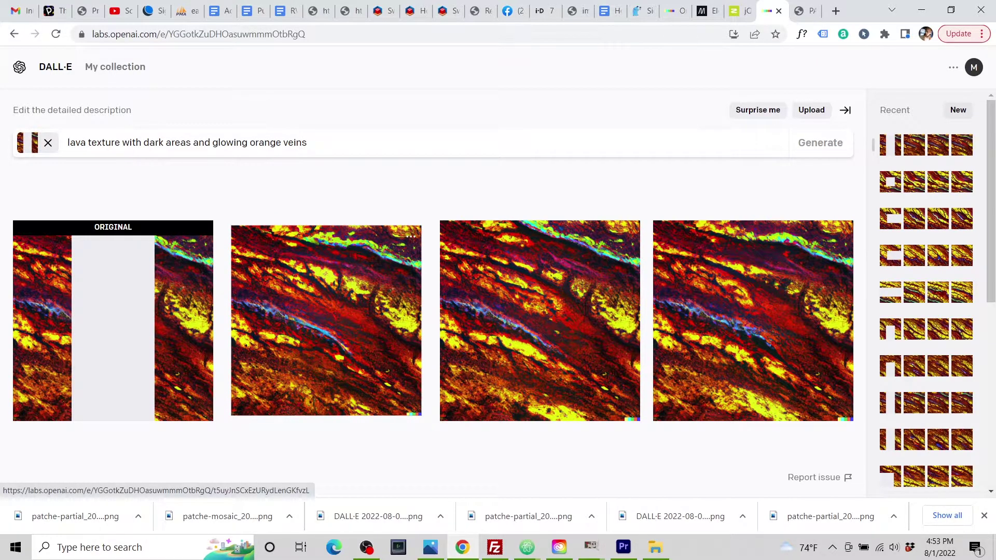
pyautogui.click(326, 320)
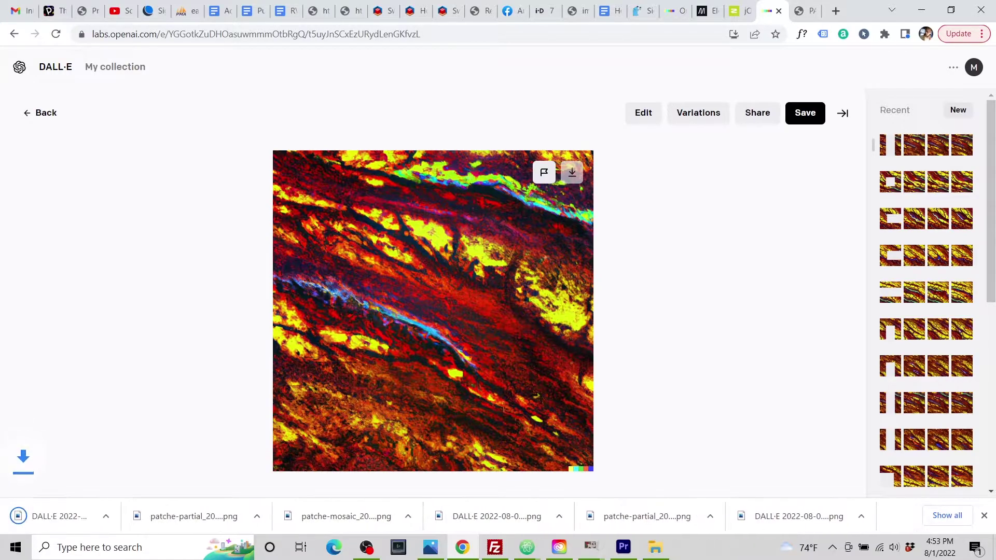
# - Switch to PATCH-E and fill the seamless column's uppermost section with "DALL·E 2022-08-01 16.53.33 - lava texture with dark areas and glowing orange veins.png"
pyautogui.click(804, 10)
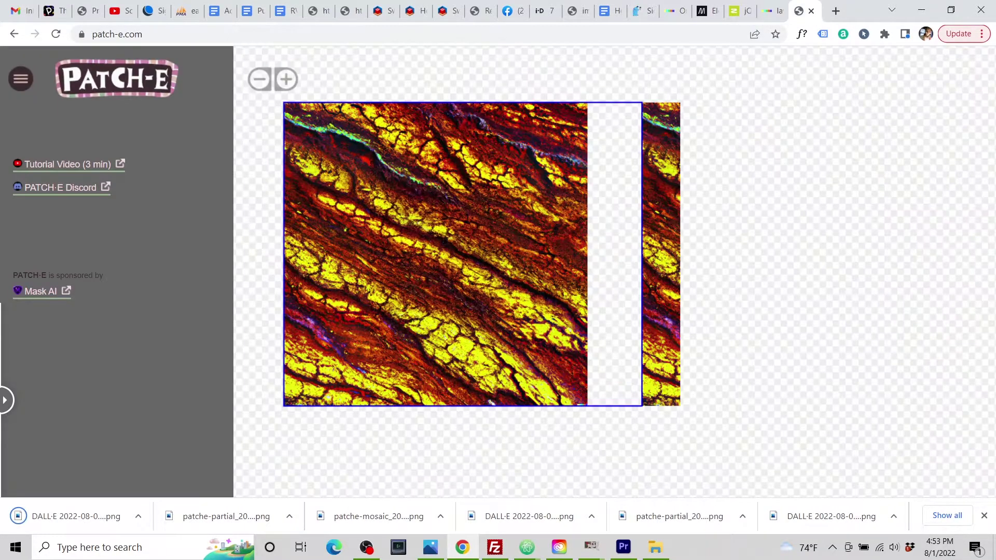
pyautogui.click(614, 142)
pyautogui.click(680, 171)
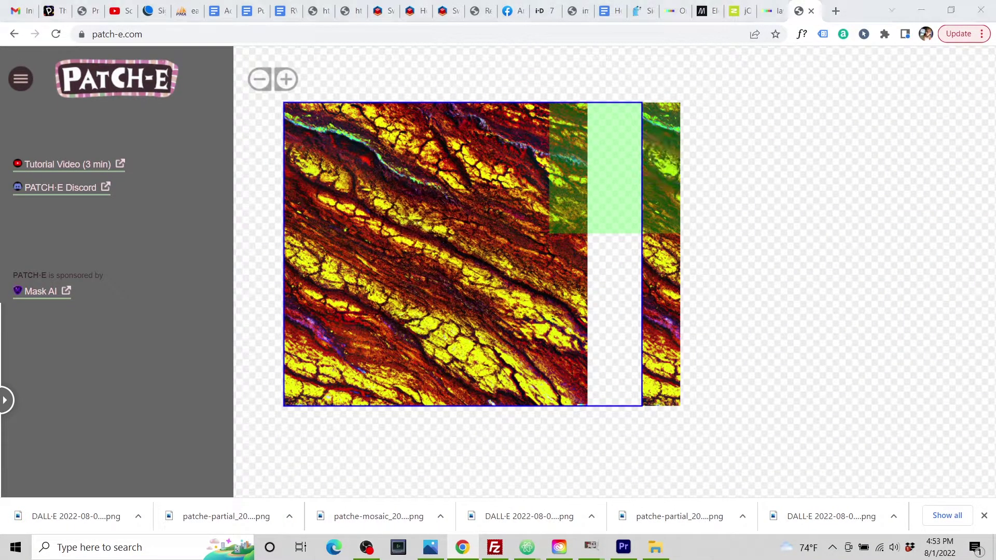
pyautogui.click(439, 259)
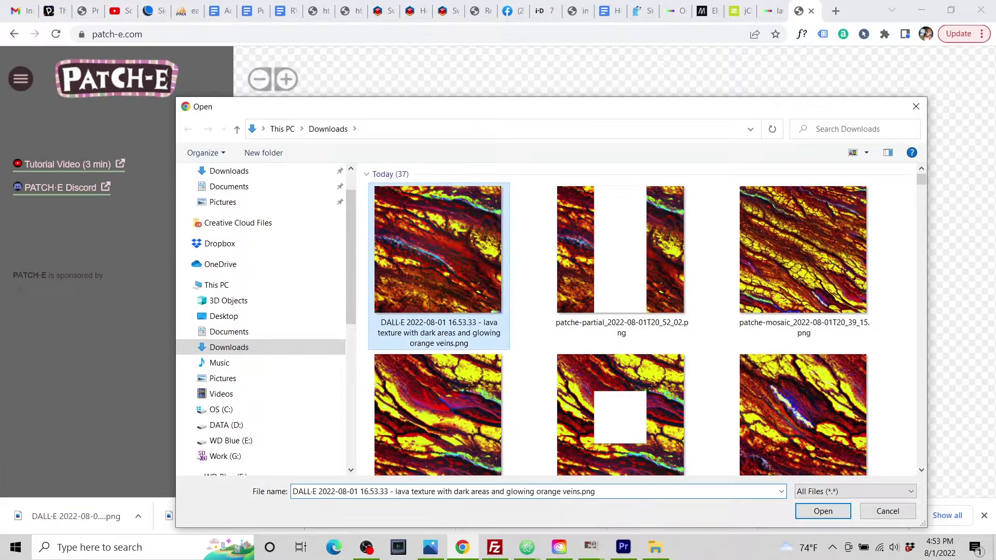
pyautogui.click(823, 511)
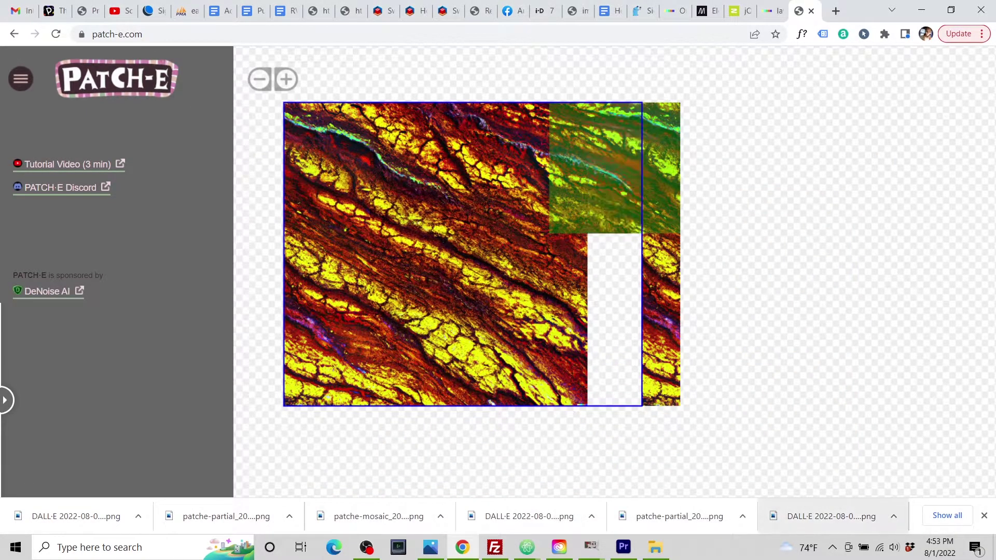
# - Download the partial image of the column's middle section, switch to DALL·E and upload it for editing with the full square crop
pyautogui.click(624, 247)
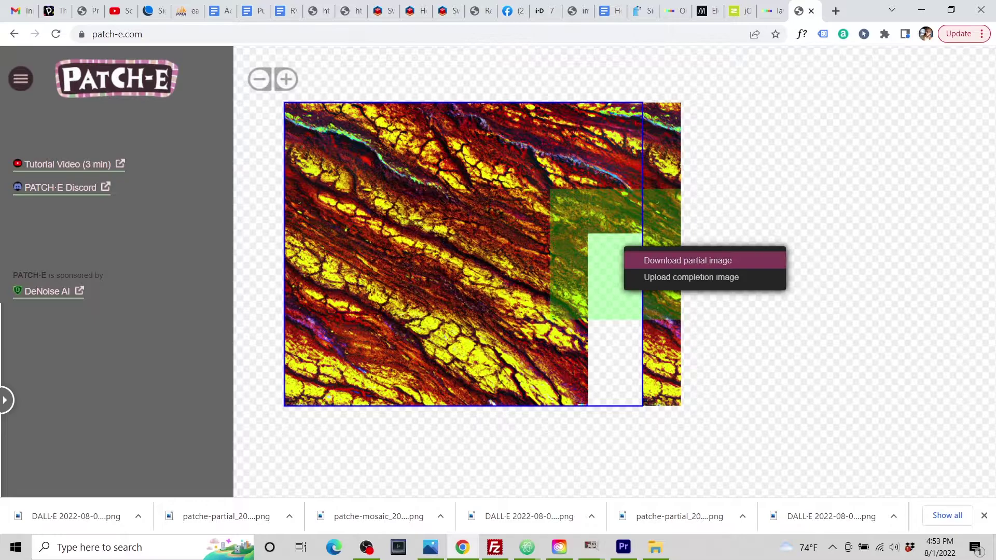
pyautogui.click(688, 261)
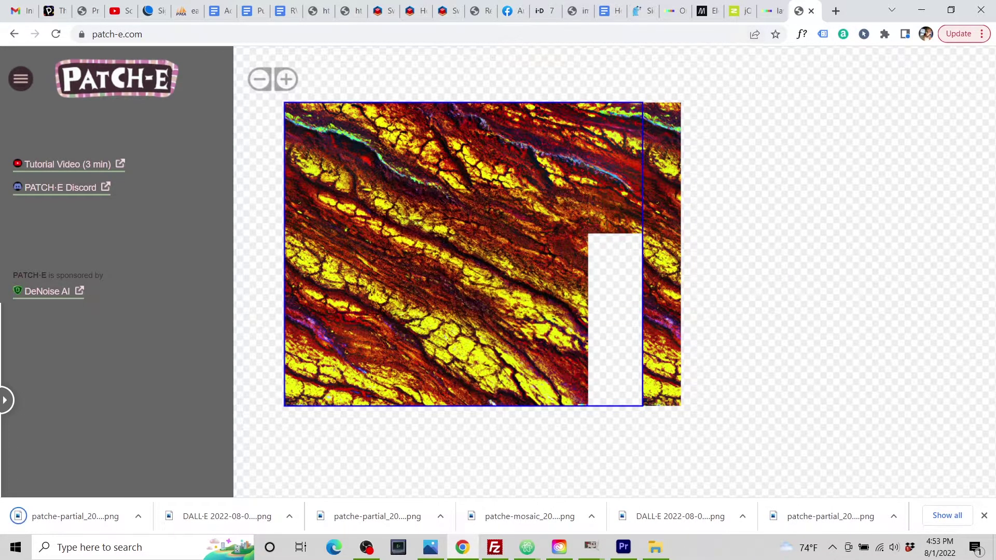
pyautogui.click(771, 11)
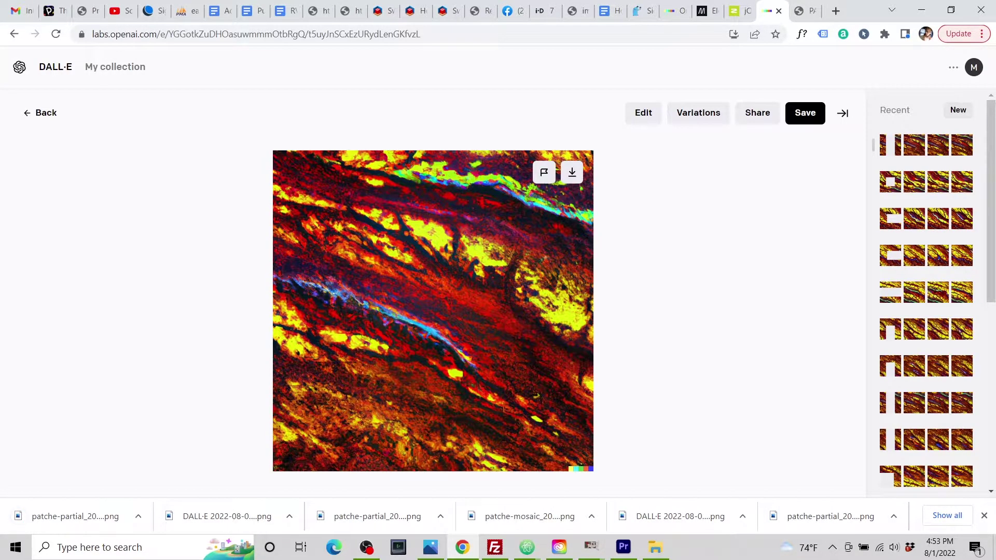
pyautogui.click(40, 113)
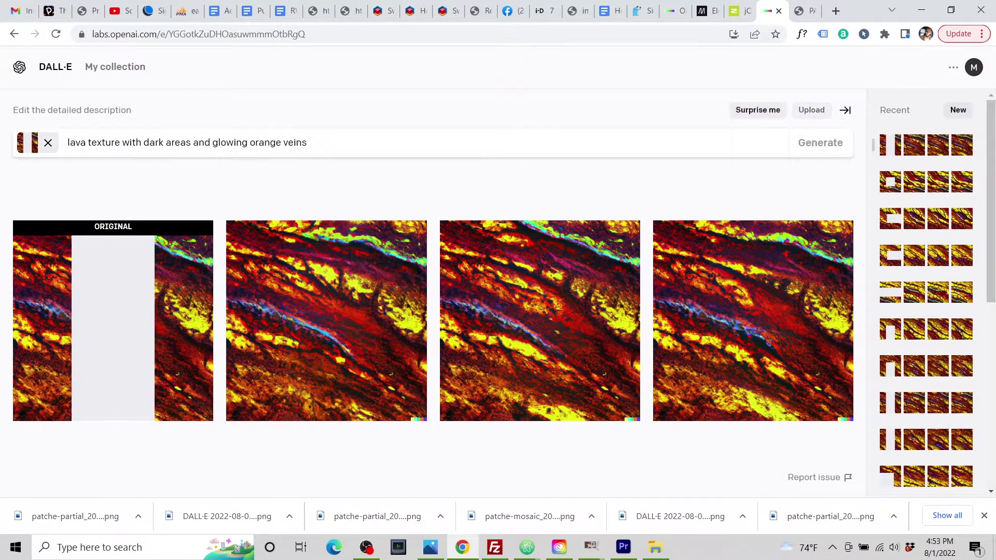
pyautogui.click(811, 110)
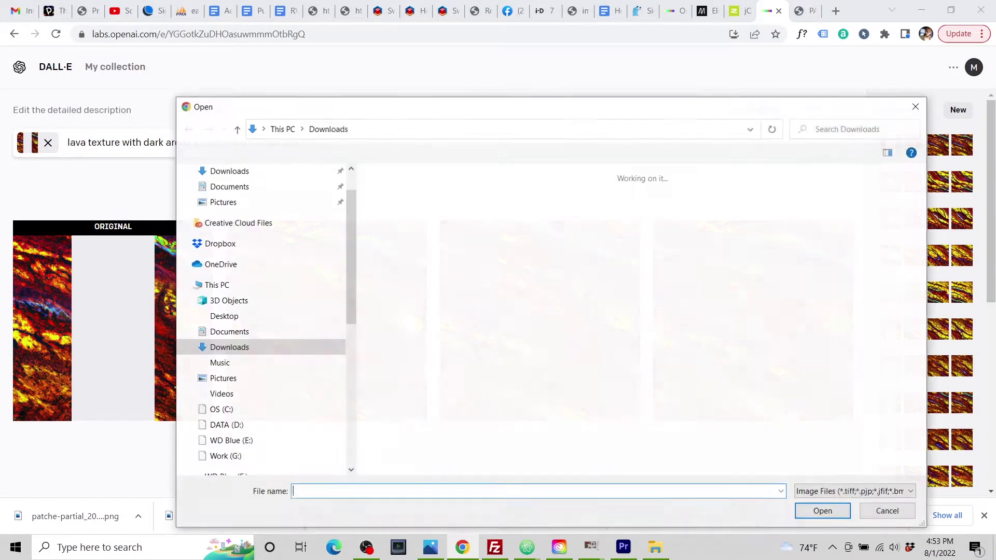
pyautogui.click(438, 261)
pyautogui.click(822, 511)
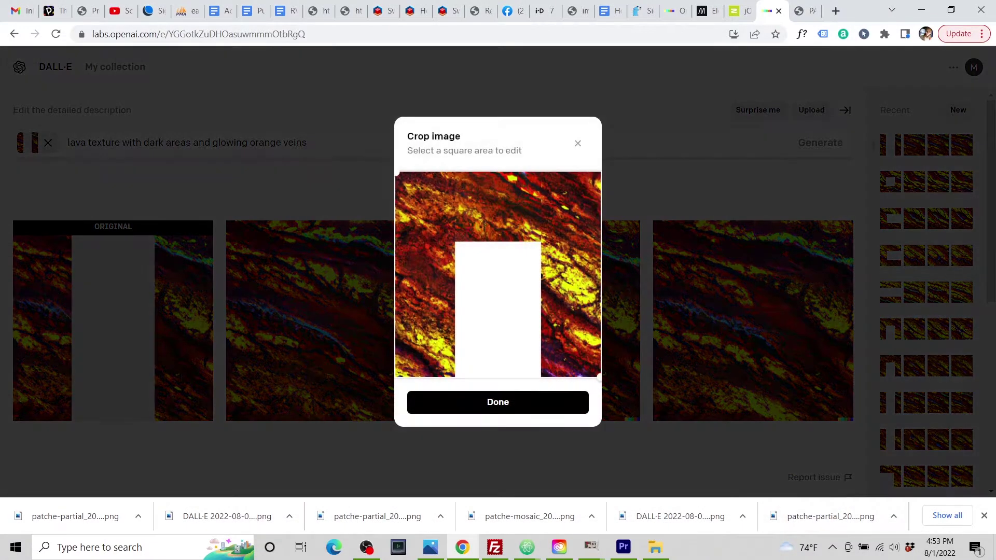
pyautogui.click(498, 402)
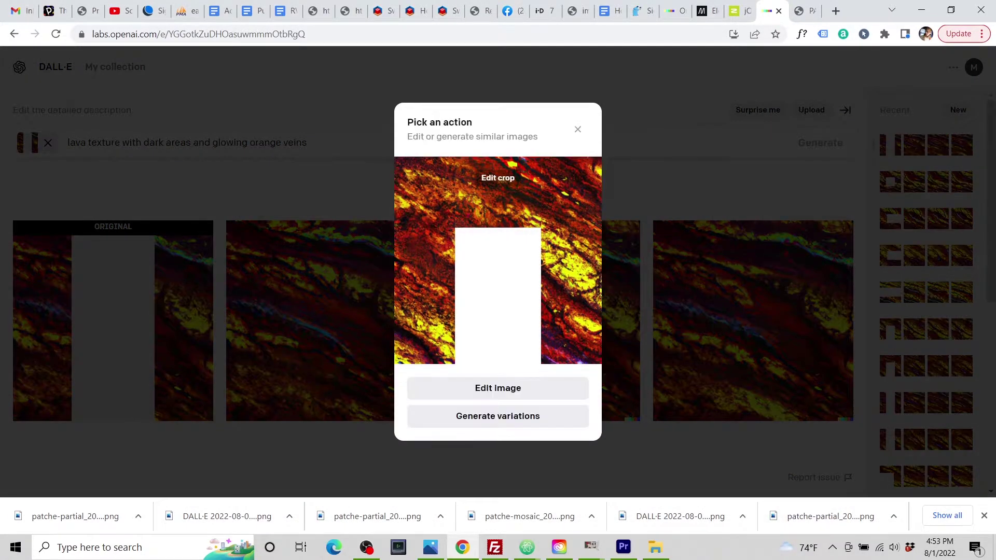
pyautogui.click(498, 387)
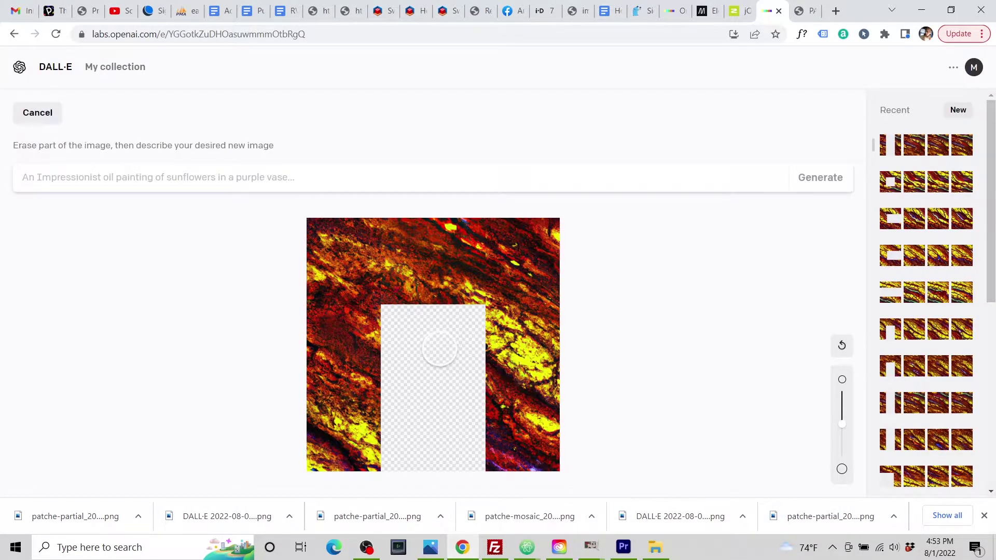
# - Generate completions for the middle section from "lava texture with dark areas and glowing orange veins" and download the first generated result
pyautogui.write('lava texture with dark areas and glowing orange veins')
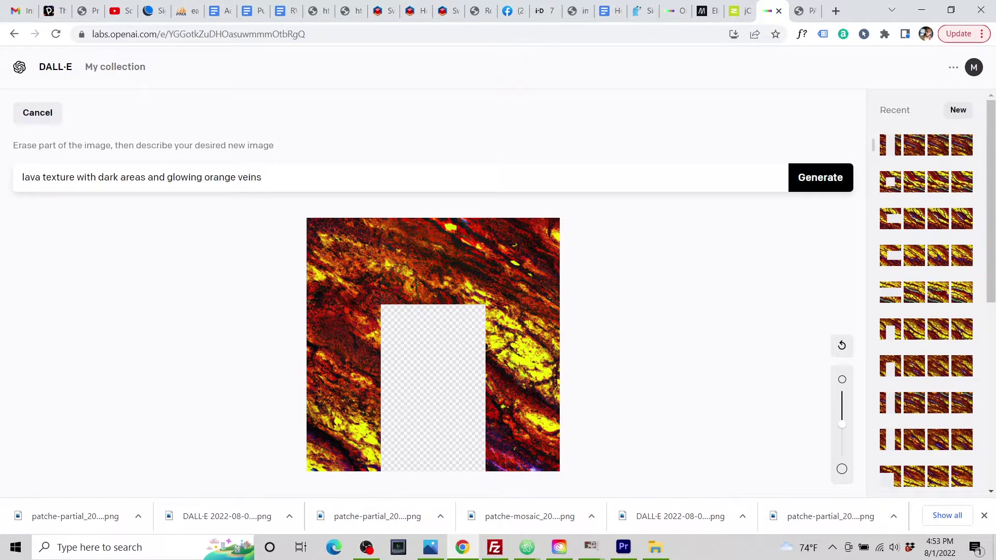
pyautogui.press('Return')
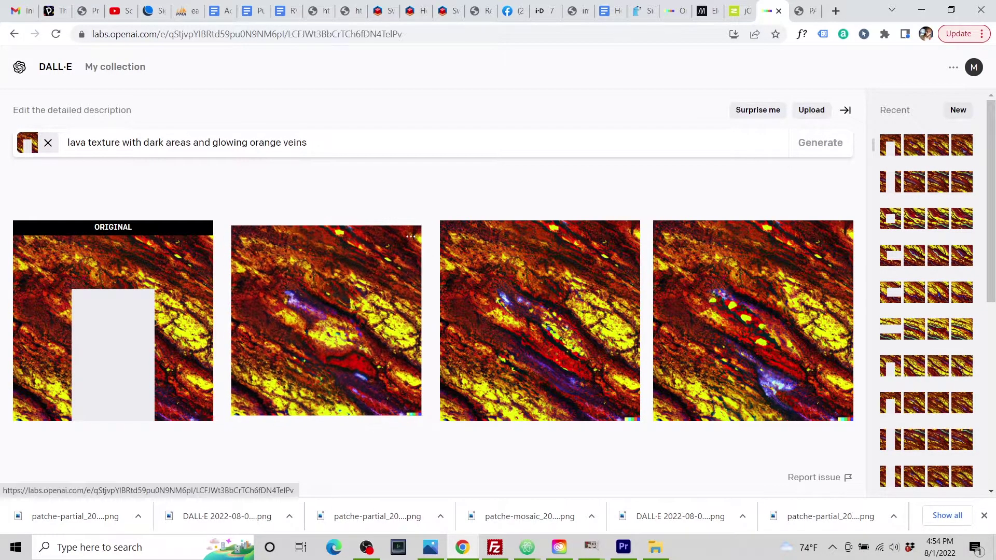
pyautogui.click(332, 335)
pyautogui.click(571, 173)
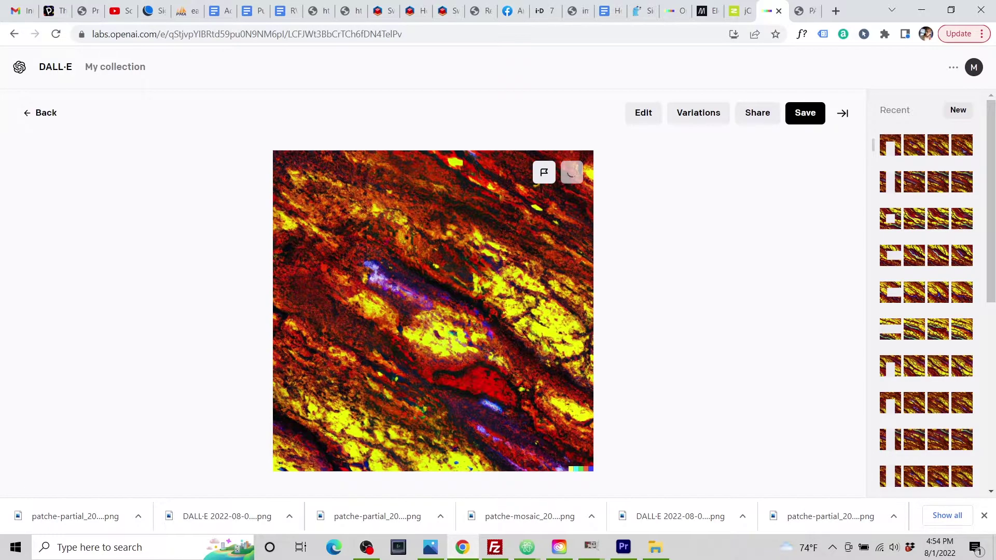
# - Switch to PATCH-E and fill the column's middle section with "DALL·E 2022-08-01 16.54.36 - lava texture with dark areas and glowing orange veins.png"
pyautogui.click(804, 11)
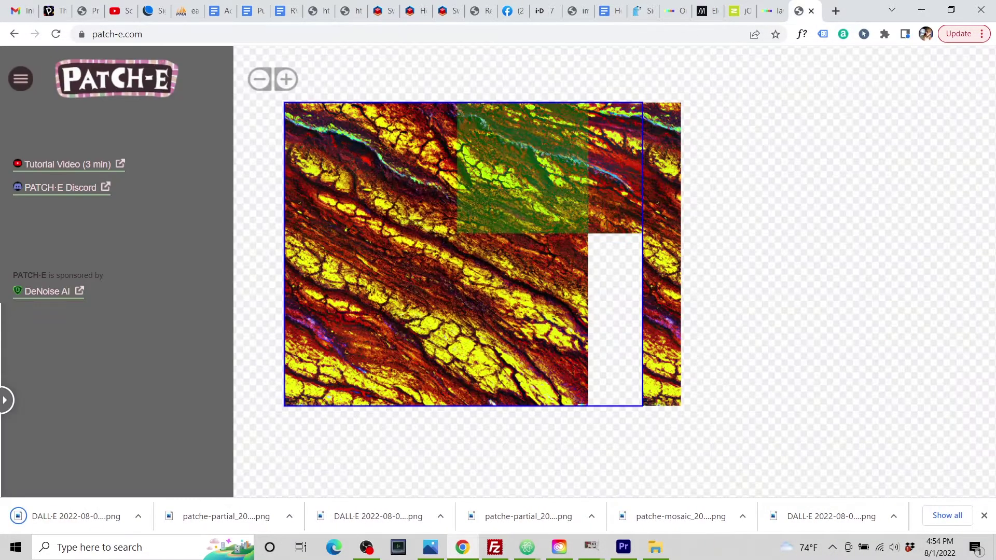
pyautogui.moveTo(617, 254); pyautogui.dragTo(618, 262)
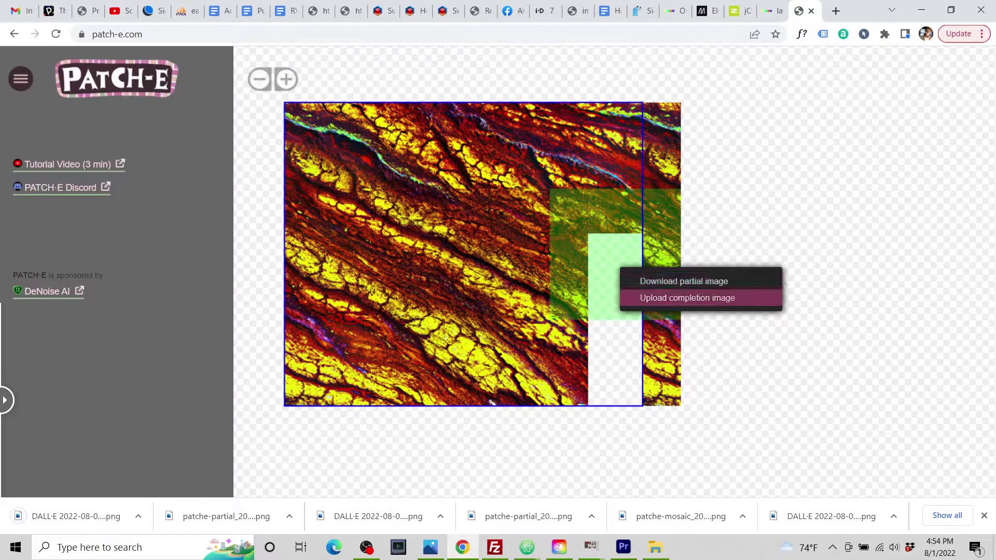
pyautogui.click(669, 297)
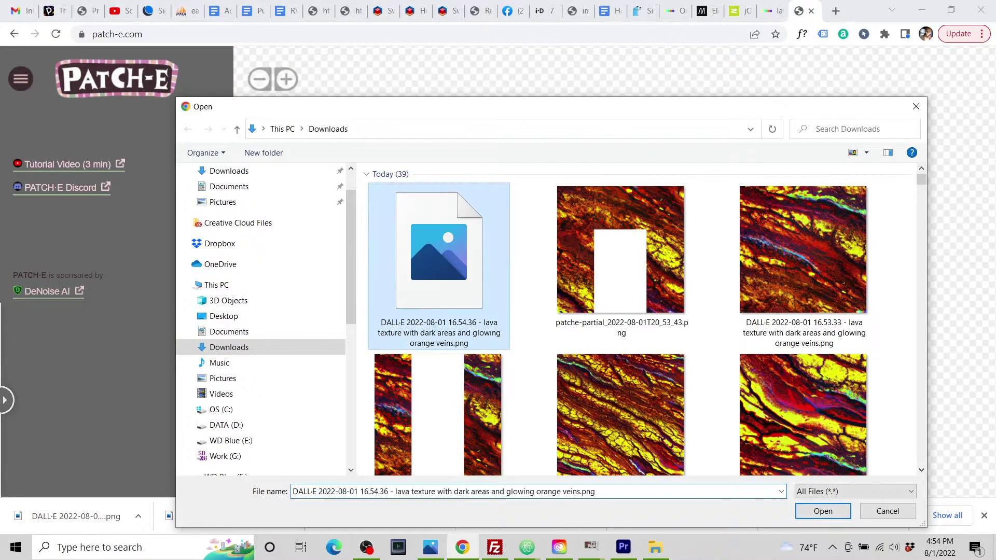
pyautogui.click(824, 511)
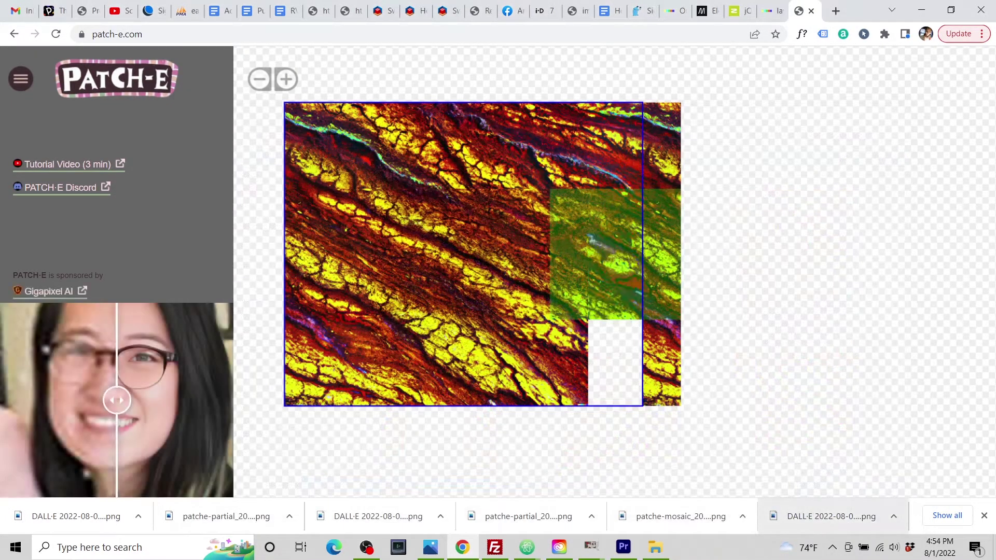
# - Download the lowest column section's partial image and upload patche-partial_2022-08-01T20_54_47.png to DALL·E for editing, keeping the full square crop
pyautogui.click(630, 354)
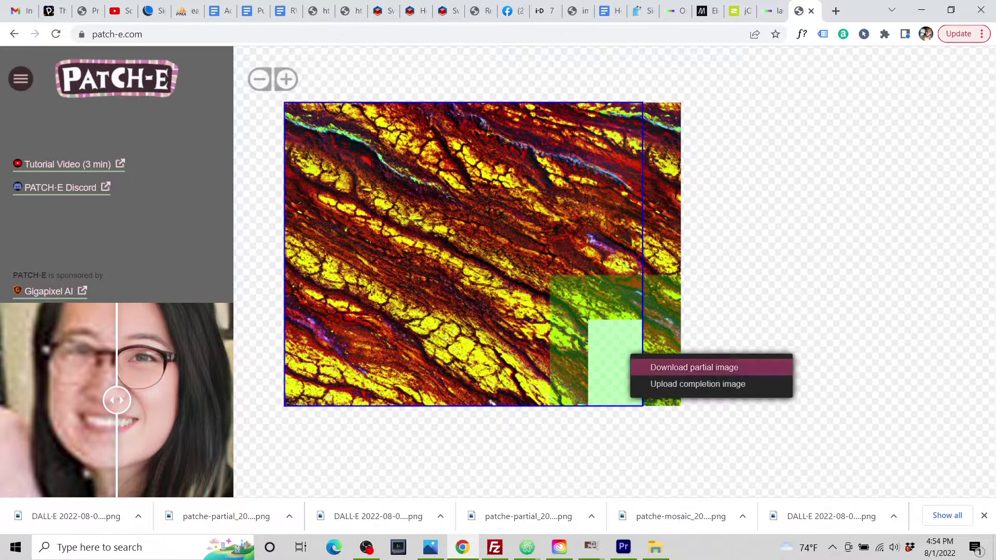
pyautogui.click(695, 367)
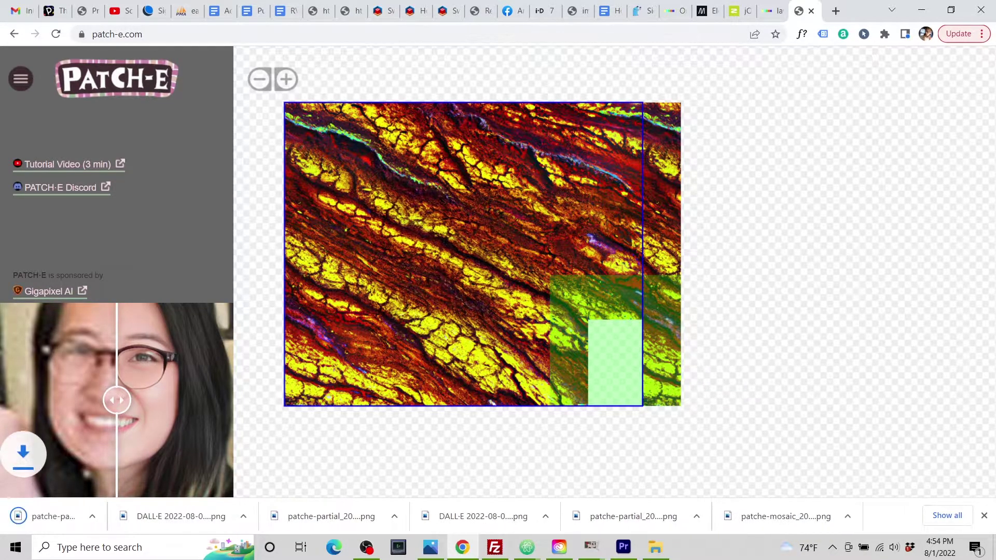
pyautogui.click(772, 11)
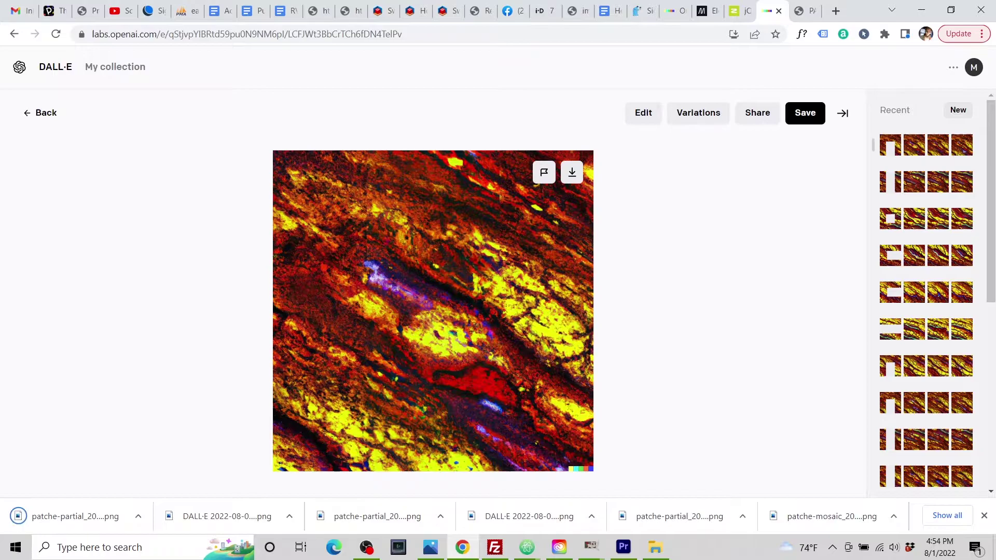
pyautogui.click(41, 113)
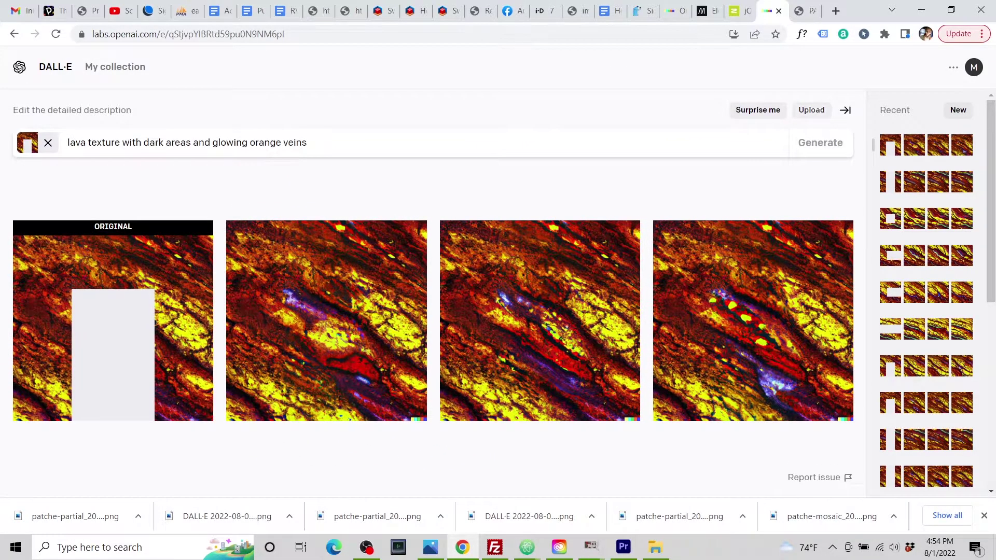
pyautogui.click(811, 110)
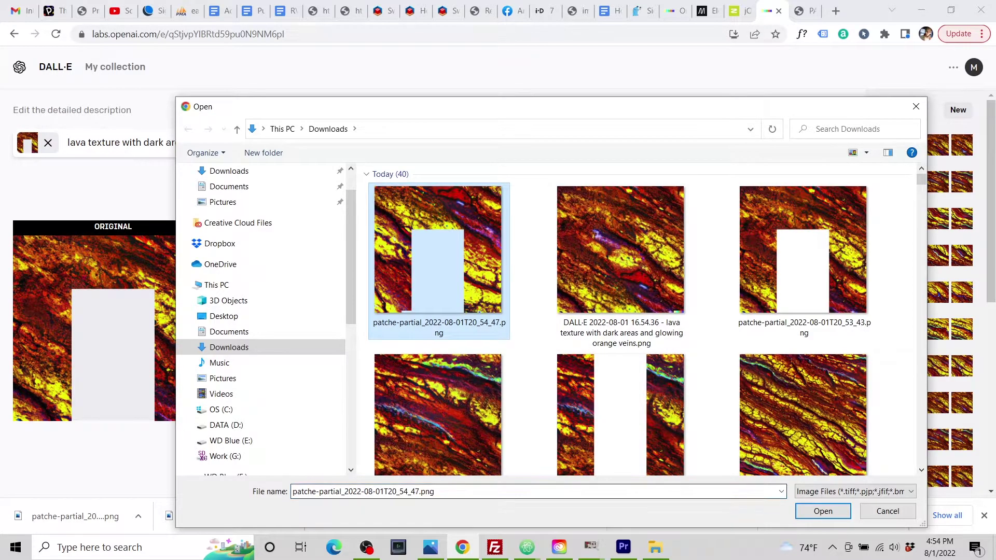
pyautogui.press('Return')
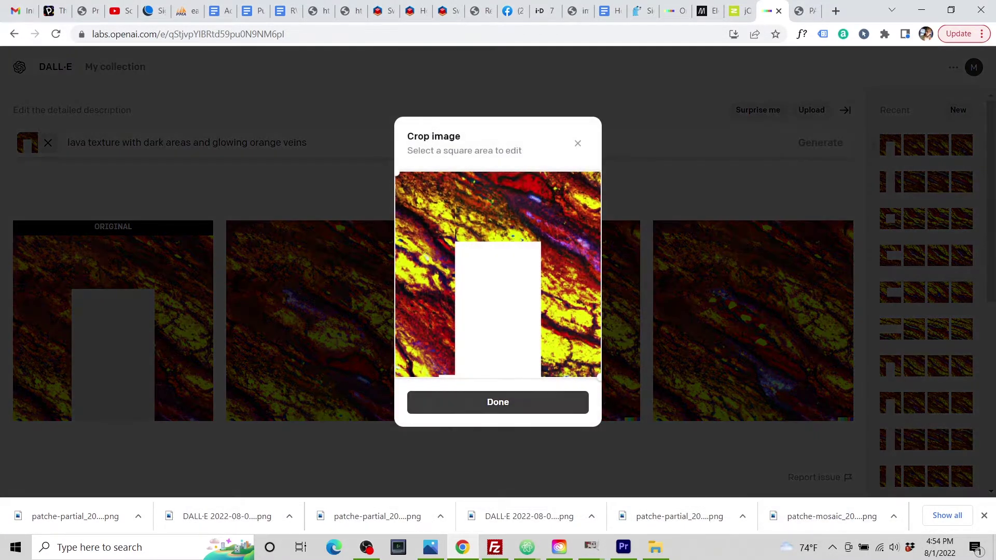
pyautogui.click(497, 399)
pyautogui.press('Return')
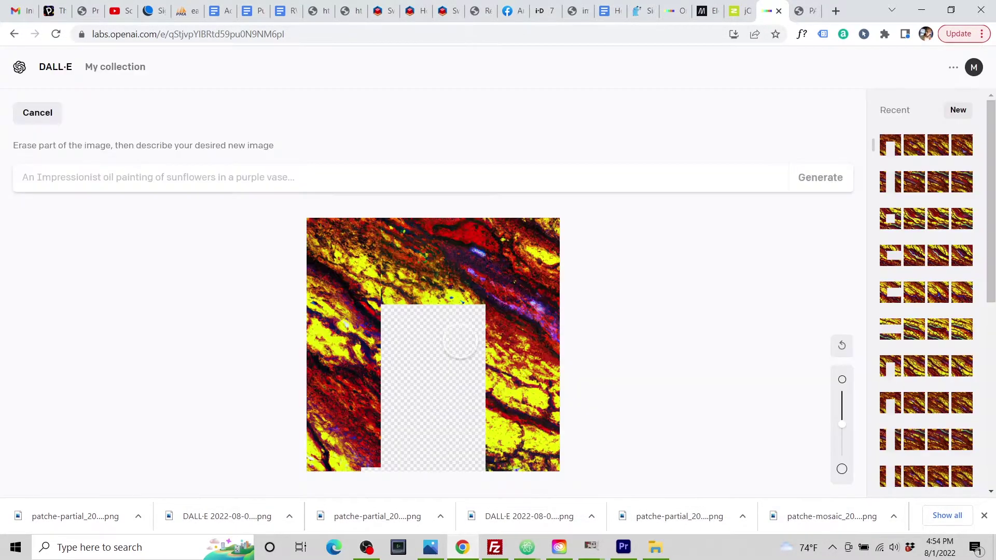
# - Generate completions for the lowest section from "lava texture with dark areas and glowing orange veins" and download the second generated result
pyautogui.write('lava texture with dark areas and glowing orange veins')
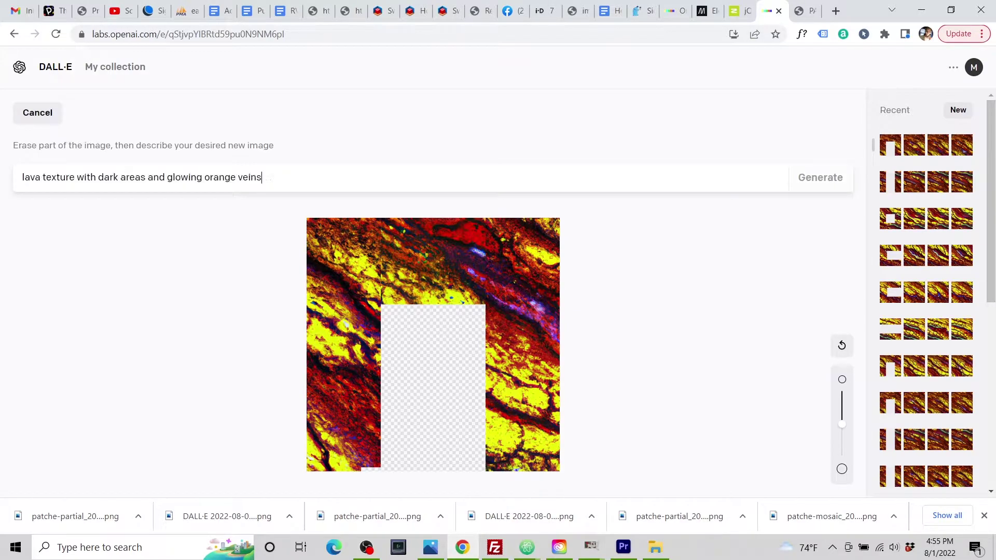
pyautogui.press('Return')
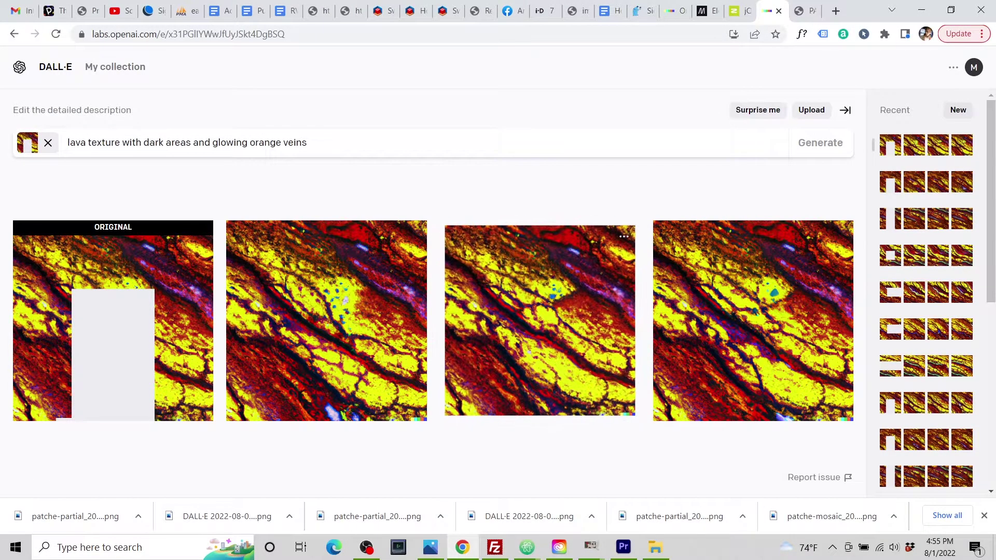
pyautogui.click(534, 319)
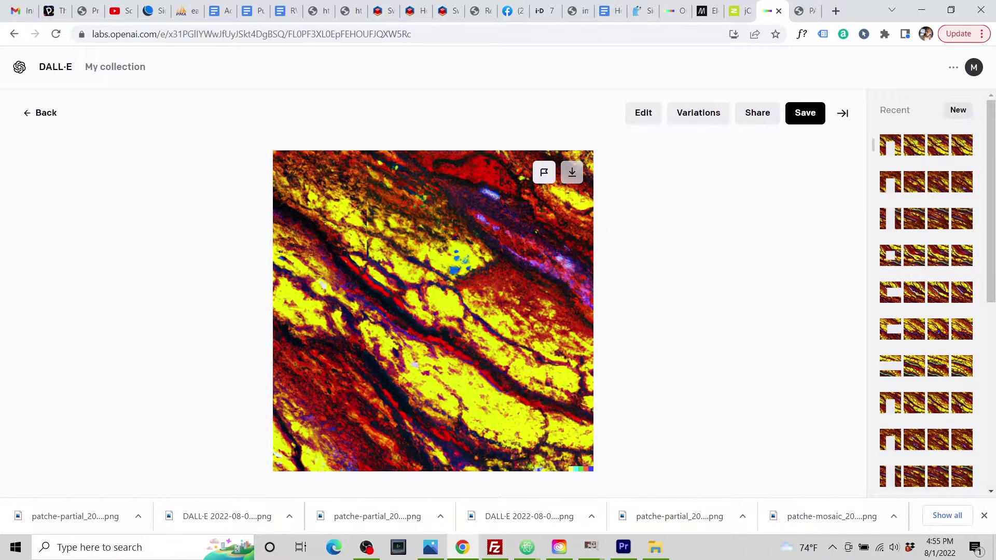
pyautogui.click(572, 172)
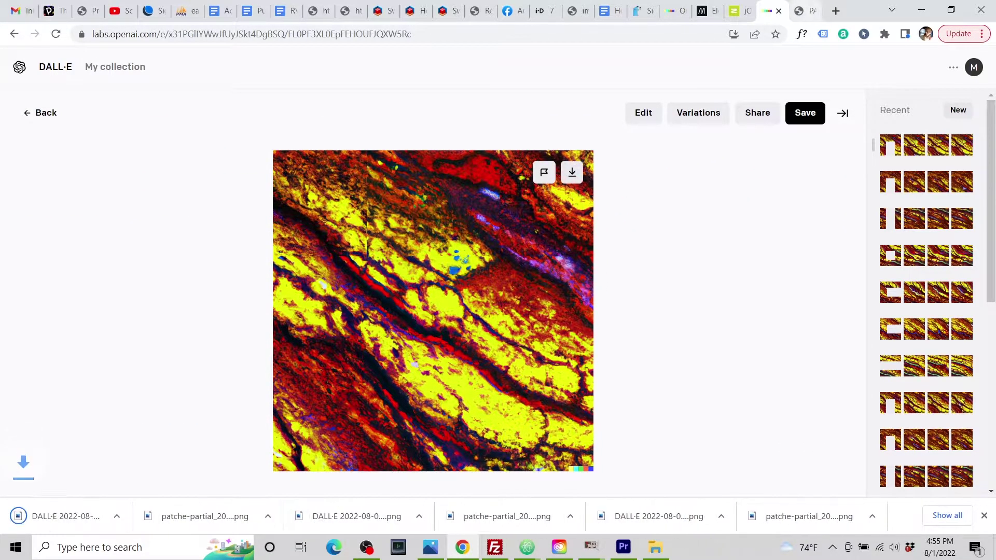
# - Switch to PATCH-E and fill the column's lowest section with "DALL·E 2022-08-01 16.55.31 - lava texture with dark areas and glowing orange veins.png"
pyautogui.click(803, 10)
pyautogui.rightClick(628, 364)
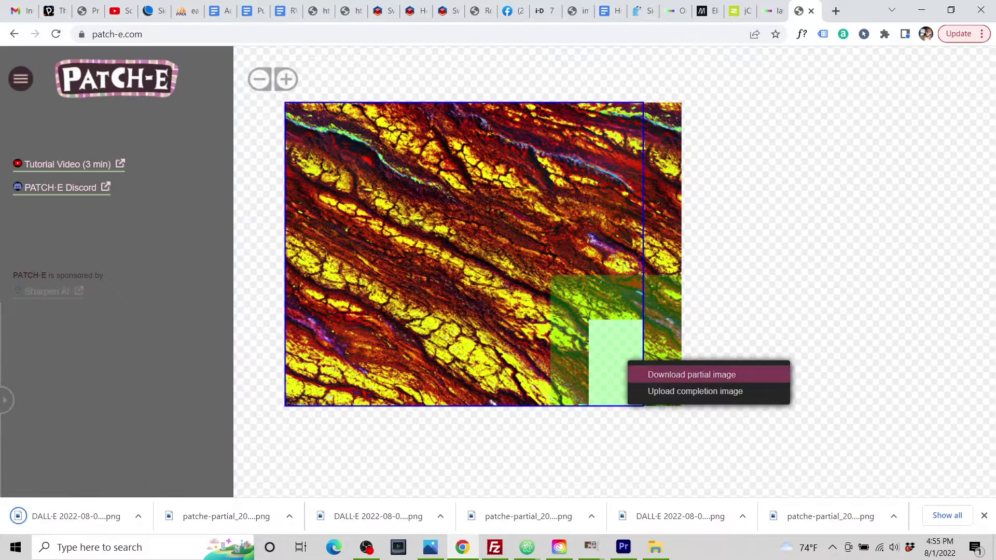
pyautogui.click(690, 391)
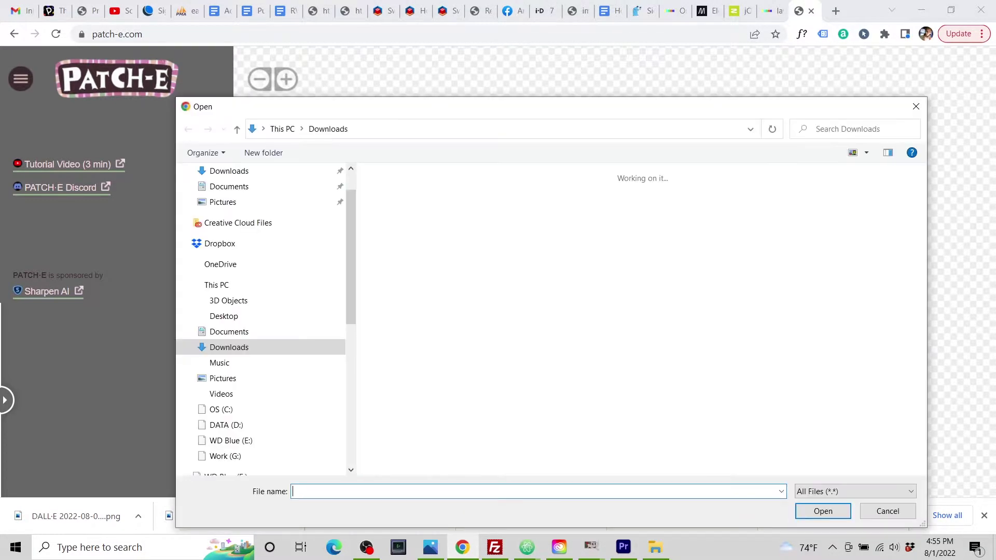
pyautogui.click(436, 266)
pyautogui.click(823, 511)
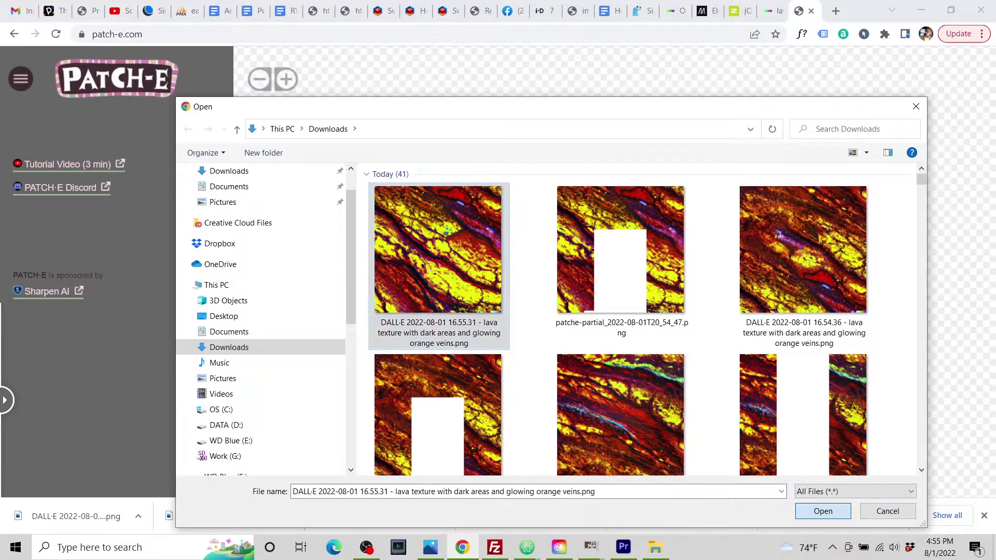
pyautogui.moveTo(437, 156); pyautogui.dragTo(493, 148)
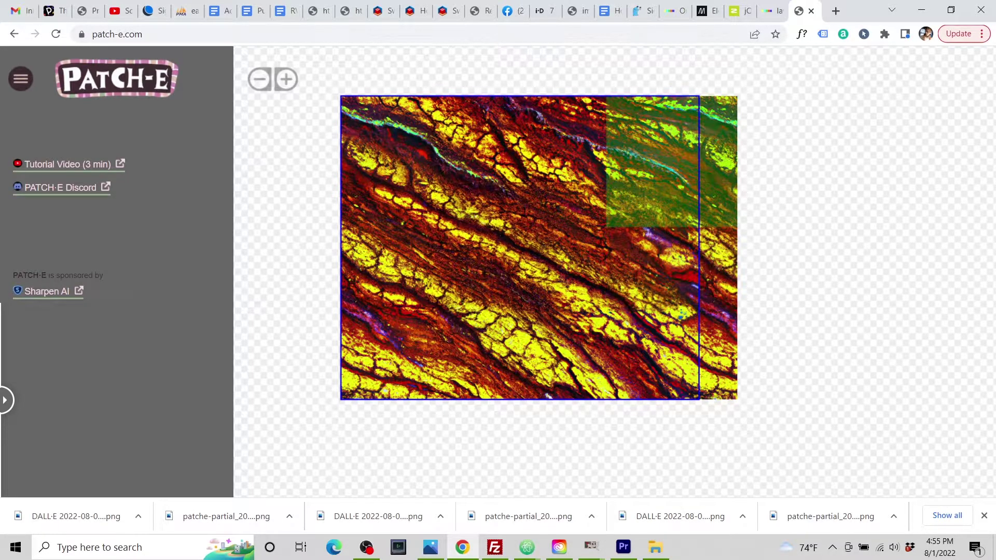
pyautogui.click(21, 78)
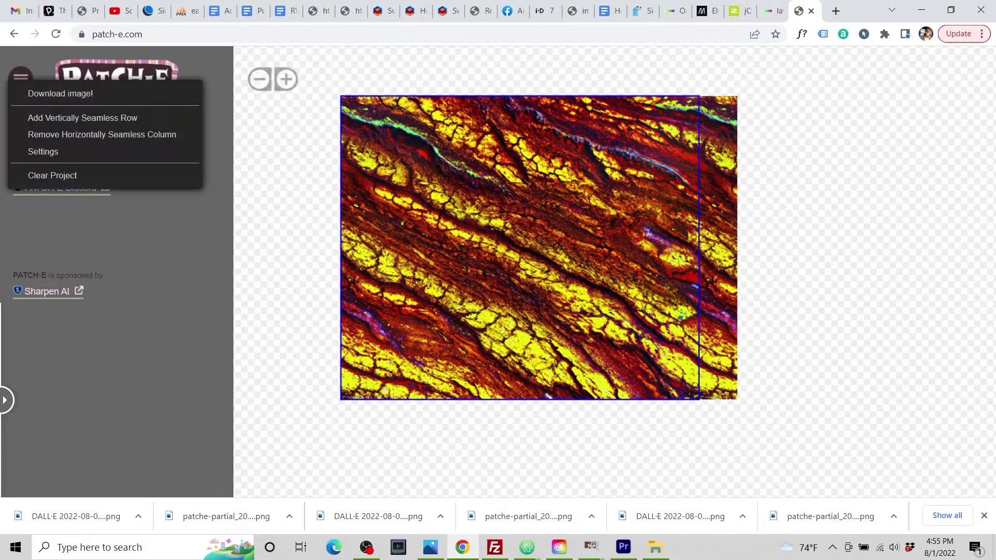
pyautogui.click(60, 94)
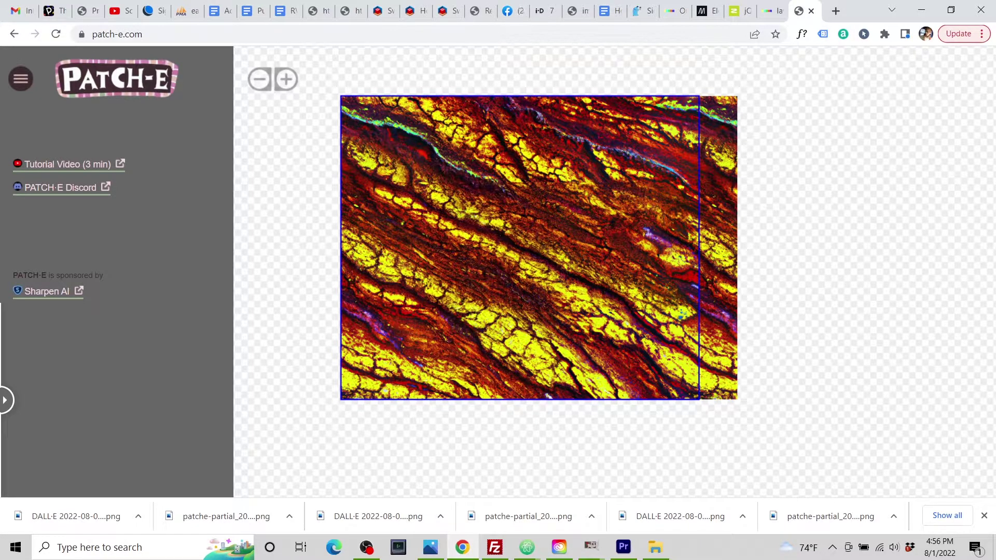
# - Add a vertically seamless row to the lava texture
pyautogui.click(21, 79)
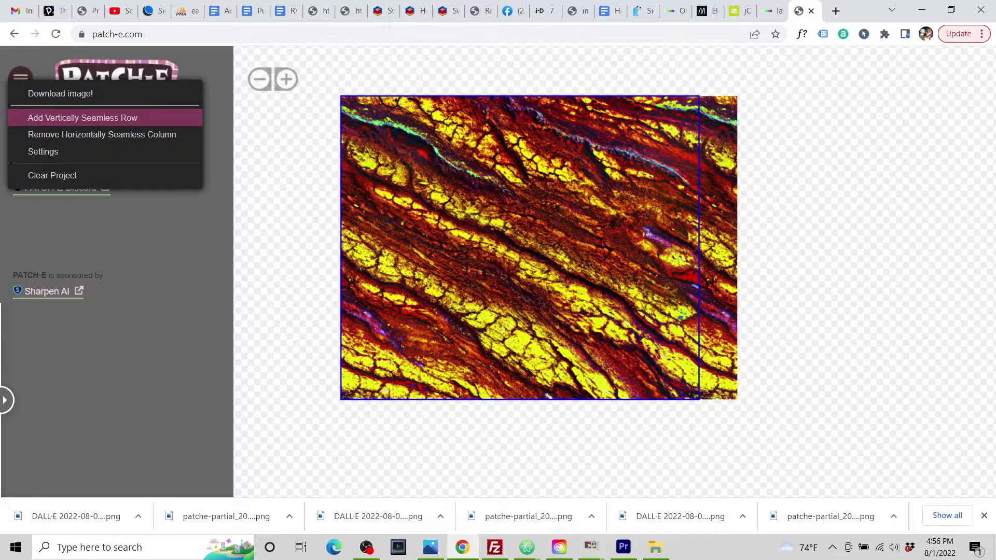
pyautogui.click(83, 117)
pyautogui.moveTo(540, 321); pyautogui.dragTo(533, 248)
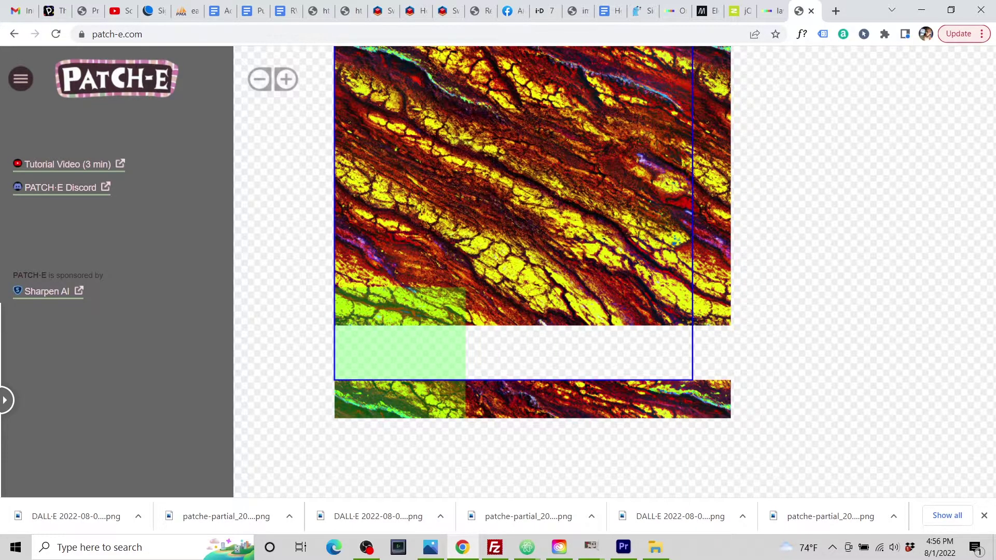
# - Download the seamless row's leftmost section's partial image and upload patche-partial_2022-08-01T20_56_18.png to DALL·E for editing, keeping the full square crop
pyautogui.click(355, 358)
pyautogui.click(415, 371)
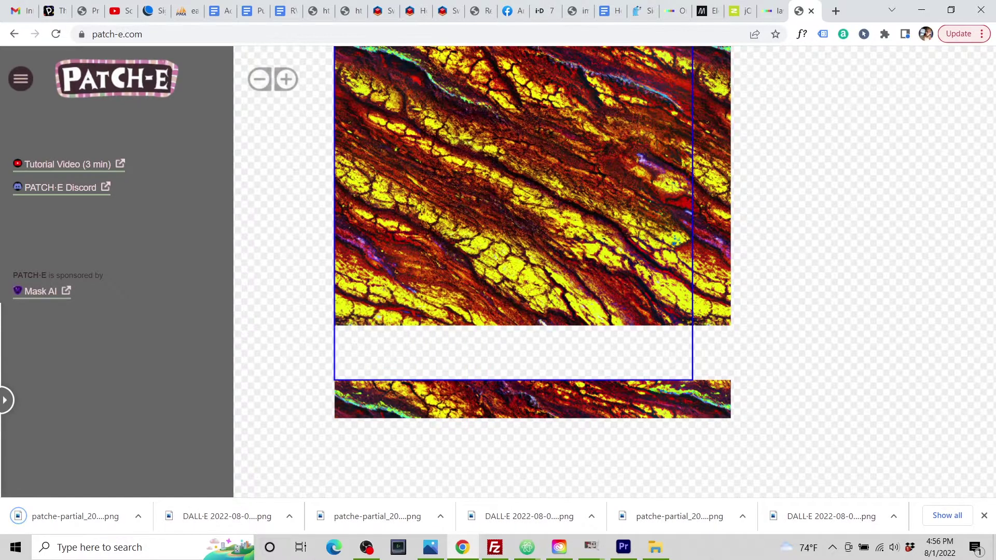
pyautogui.click(772, 11)
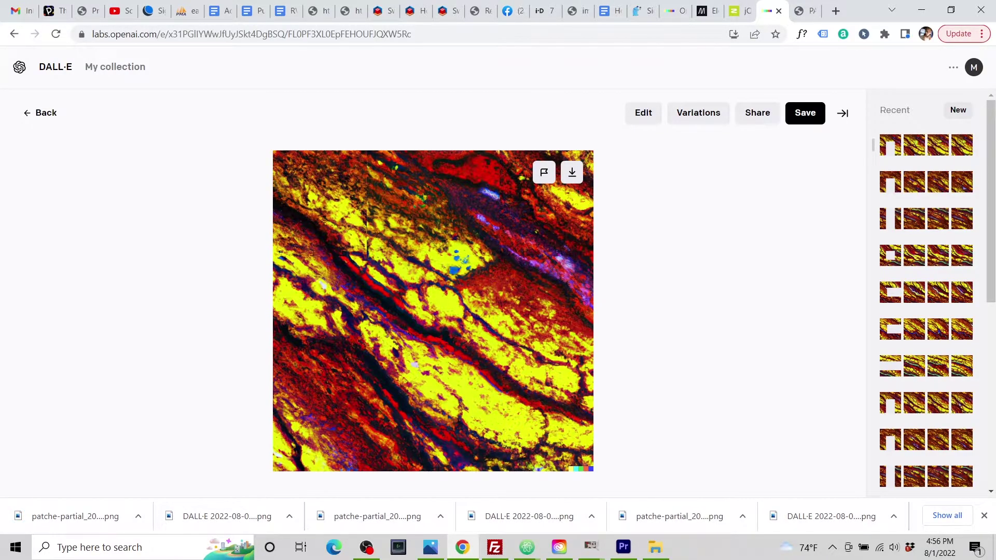
pyautogui.click(41, 113)
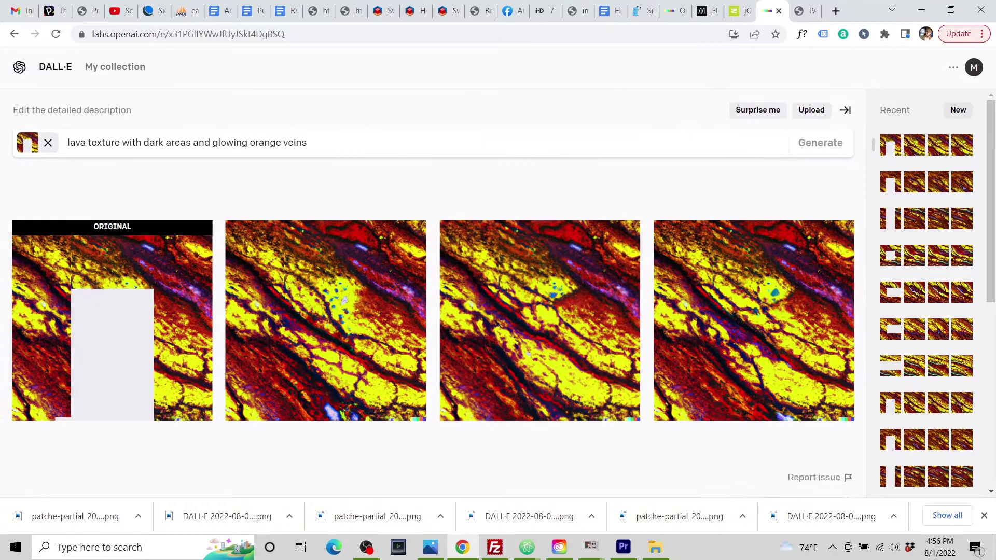
pyautogui.click(811, 110)
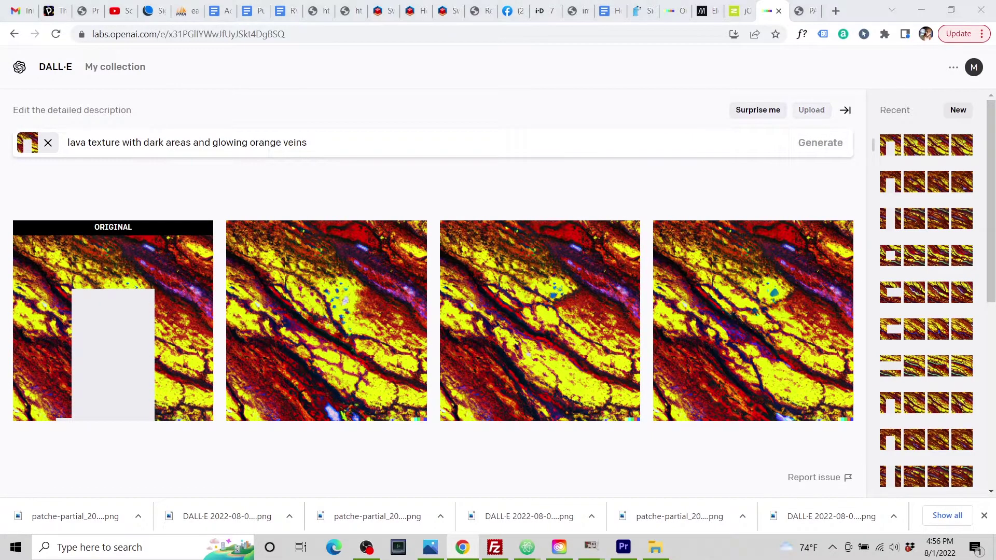
pyautogui.click(438, 259)
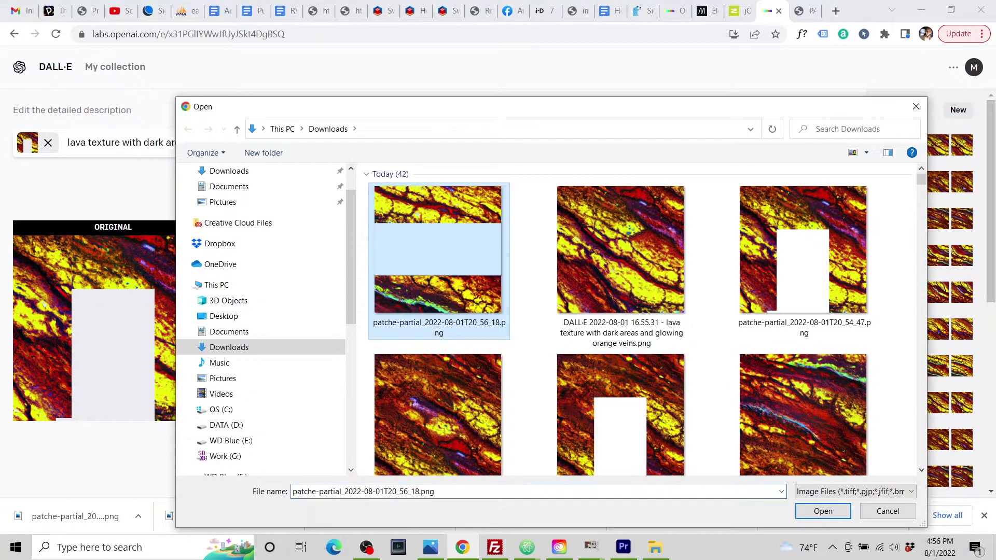
pyautogui.press('Return')
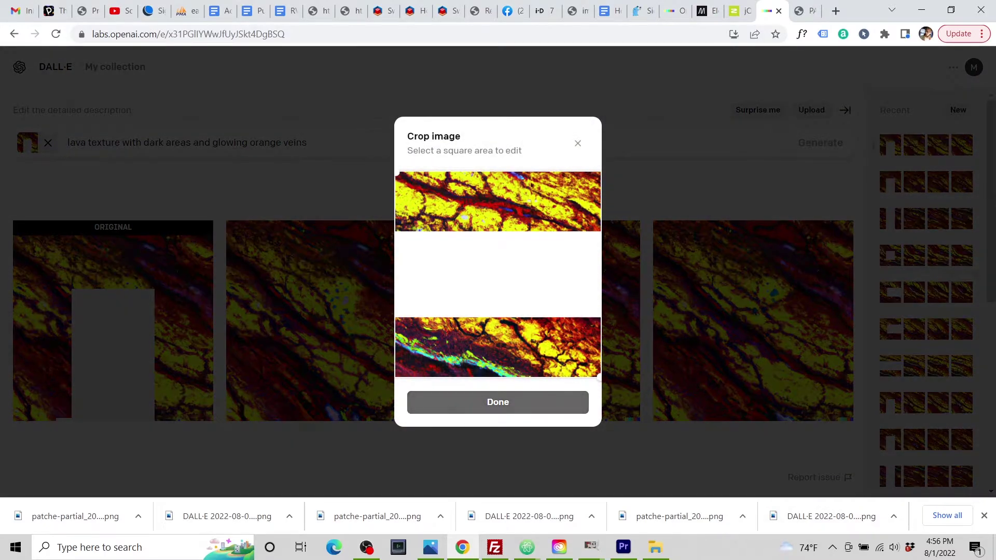
pyautogui.click(539, 403)
pyautogui.click(543, 387)
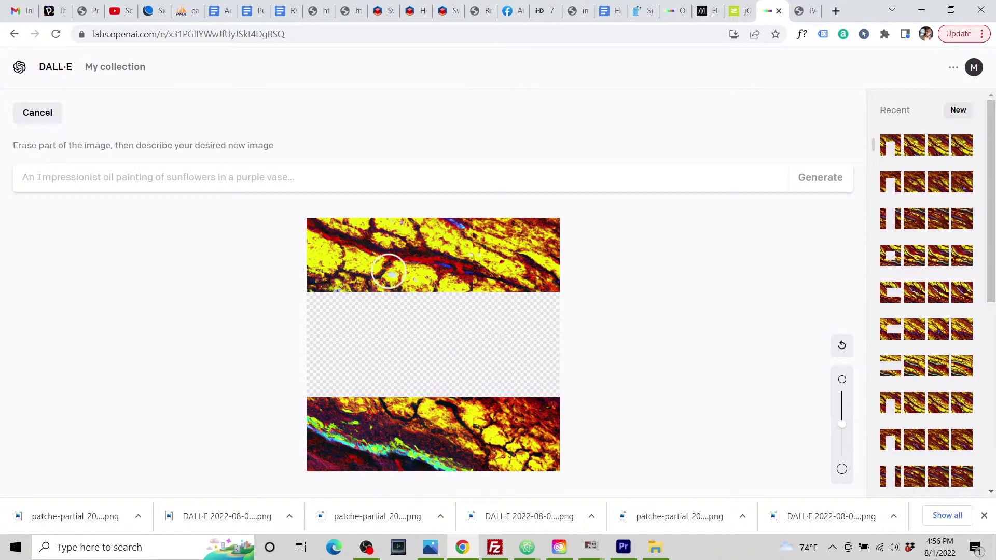
# - Generate completions for the row's leftmost section from "lava texture with dark areas and glowing orange veins" and download the second generated result
pyautogui.write('lava texture with dark areas and glowing orange veins')
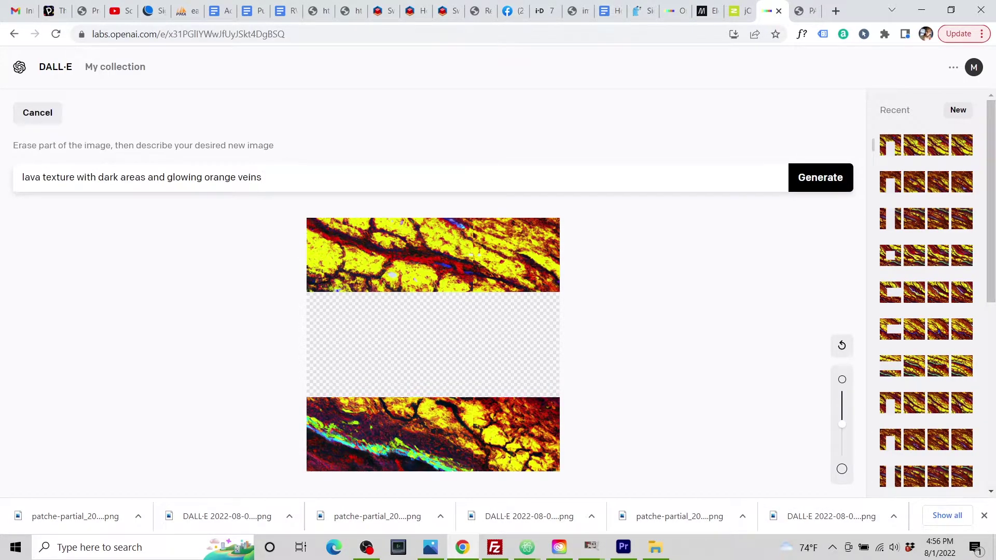
pyautogui.press('Return')
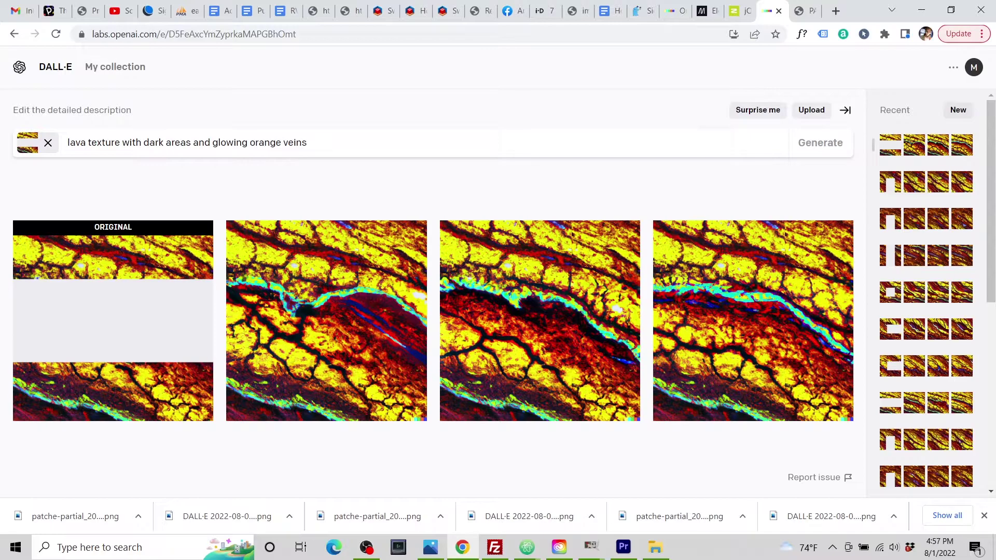
pyautogui.click(540, 320)
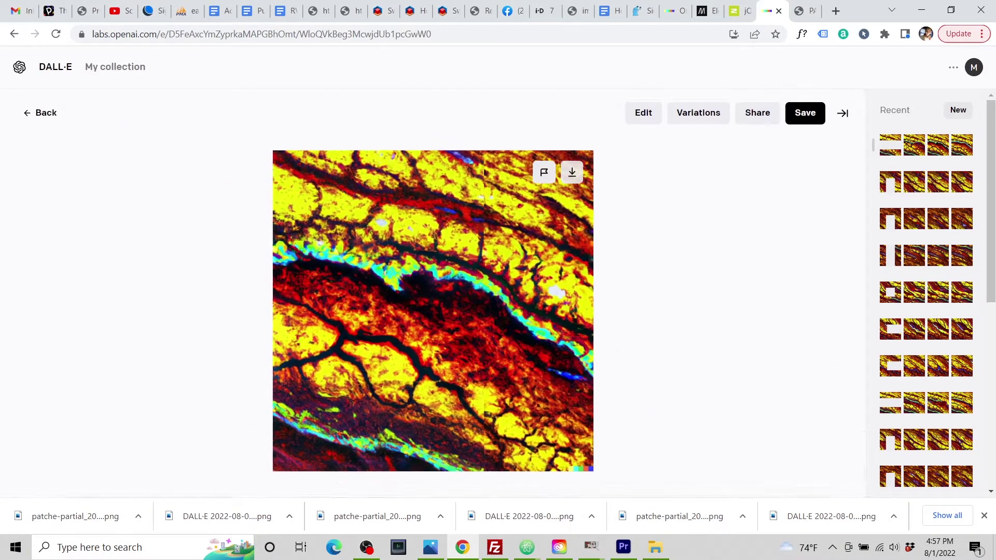
pyautogui.click(571, 172)
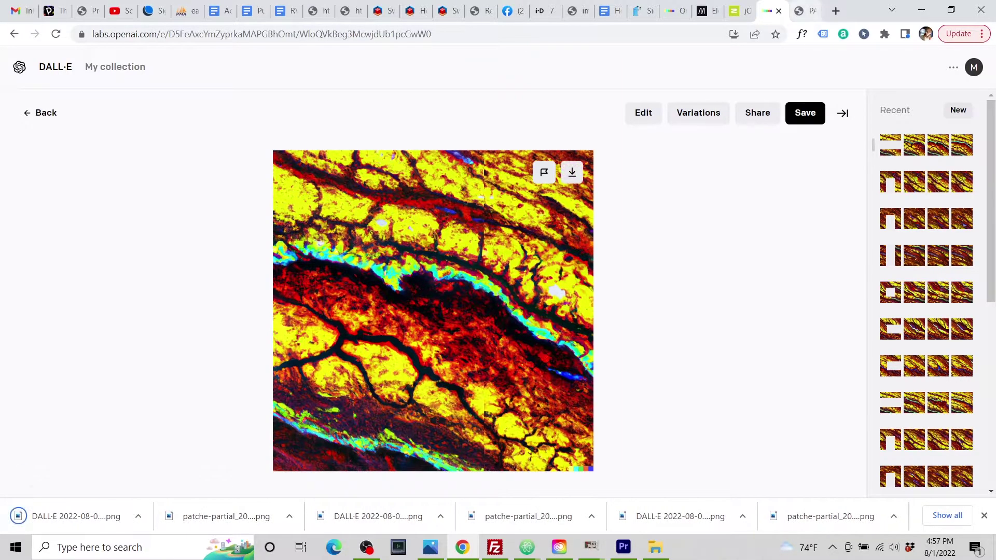
# - Switch to PATCH-E and fill the row's leftmost section with "DALL·E 2022-08-01 16.57.14 - lava texture with dark areas and glowing orange veins.png"
pyautogui.click(807, 11)
pyautogui.rightClick(365, 362)
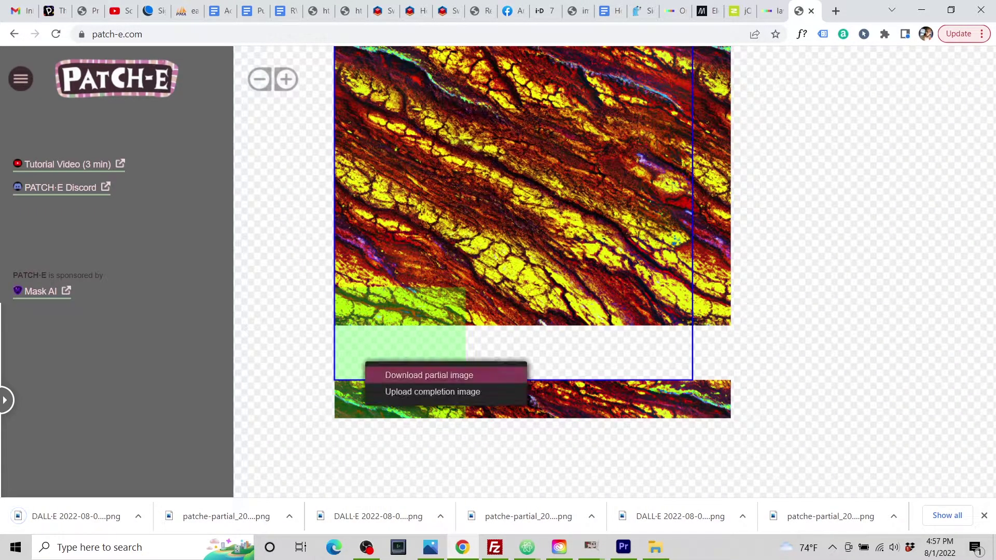
pyautogui.click(432, 392)
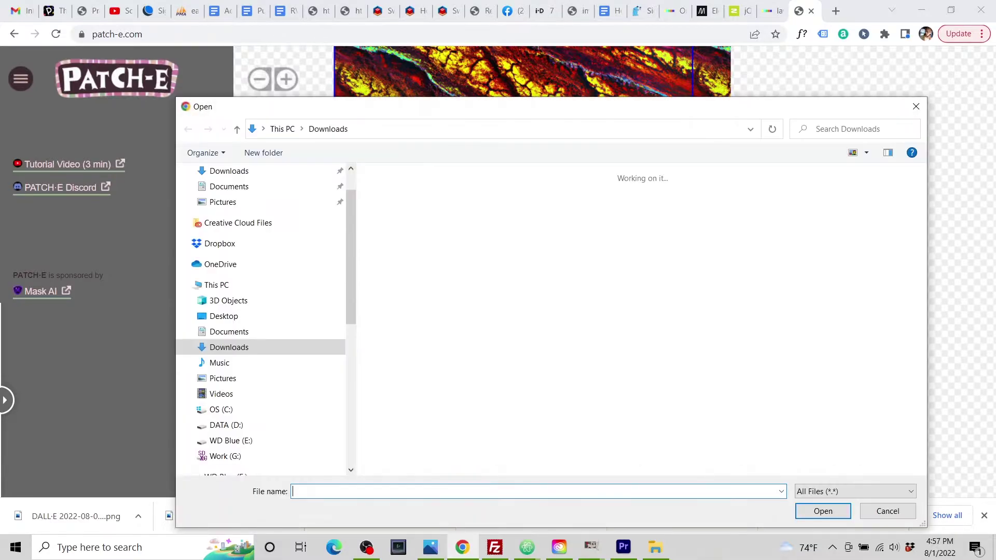
pyautogui.click(439, 260)
pyautogui.click(823, 511)
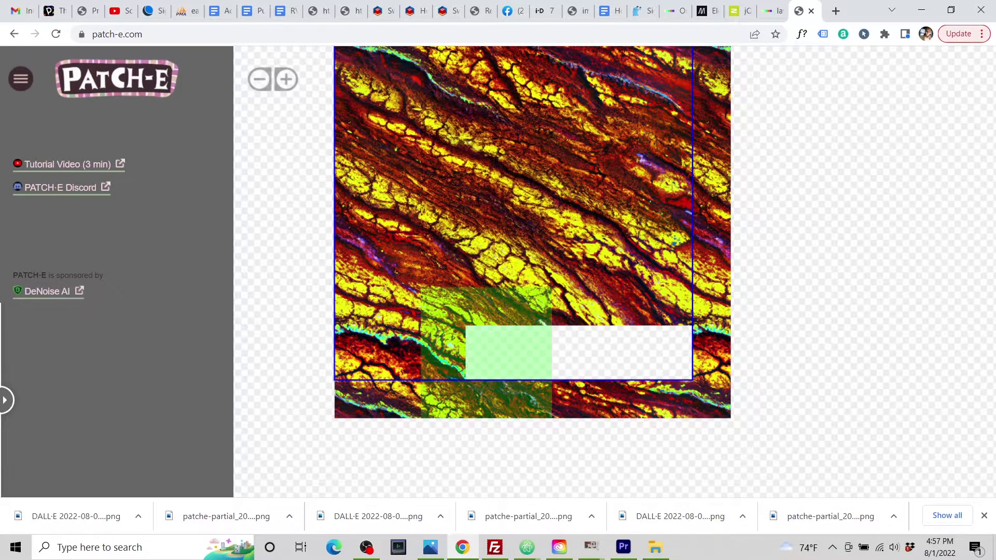
# - Download the row's second section's partial image and upload patche-partial_2022-08-01T20_57_25.png to DALL·E for editing, keeping the full square crop
pyautogui.click(459, 353)
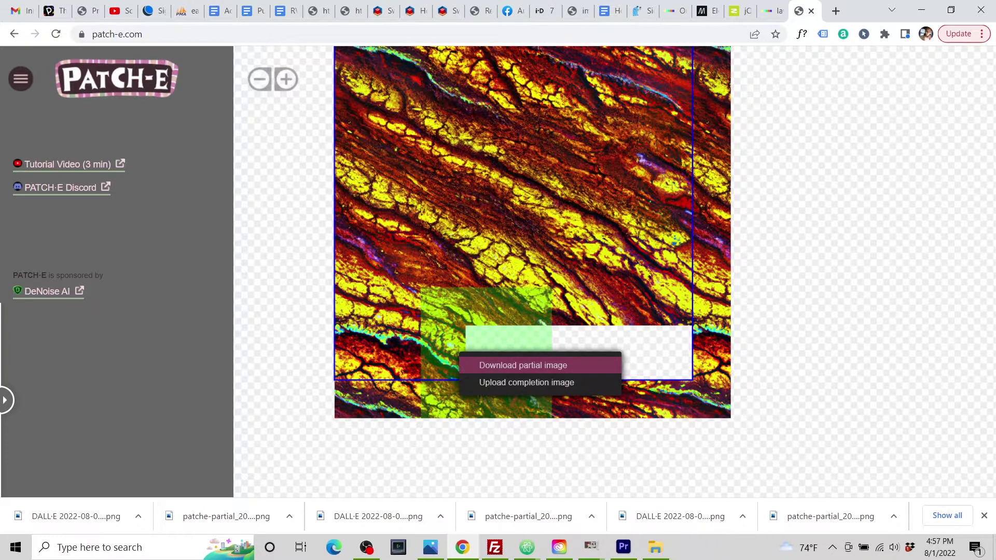
pyautogui.click(523, 365)
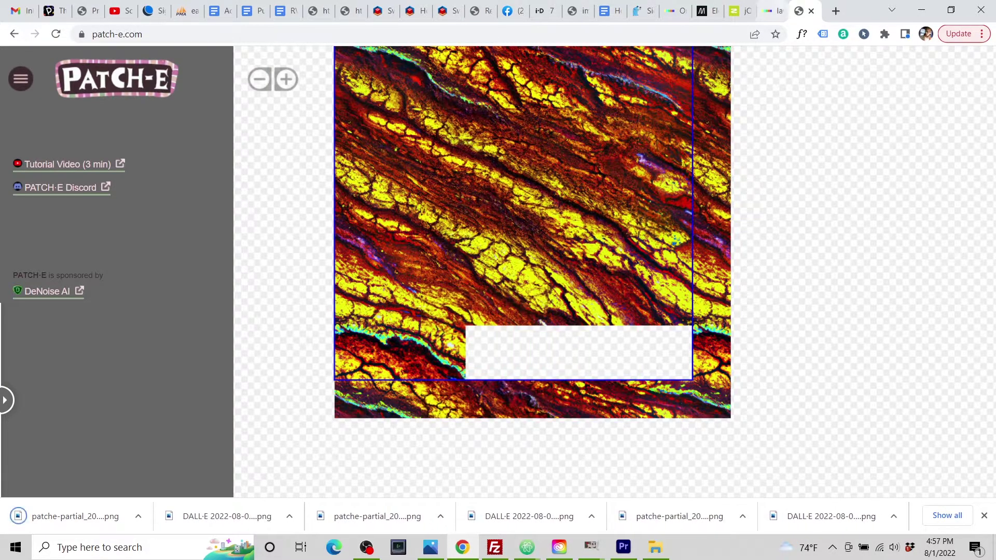
pyautogui.hotkey('ctrl', 'shift', 'Tab')
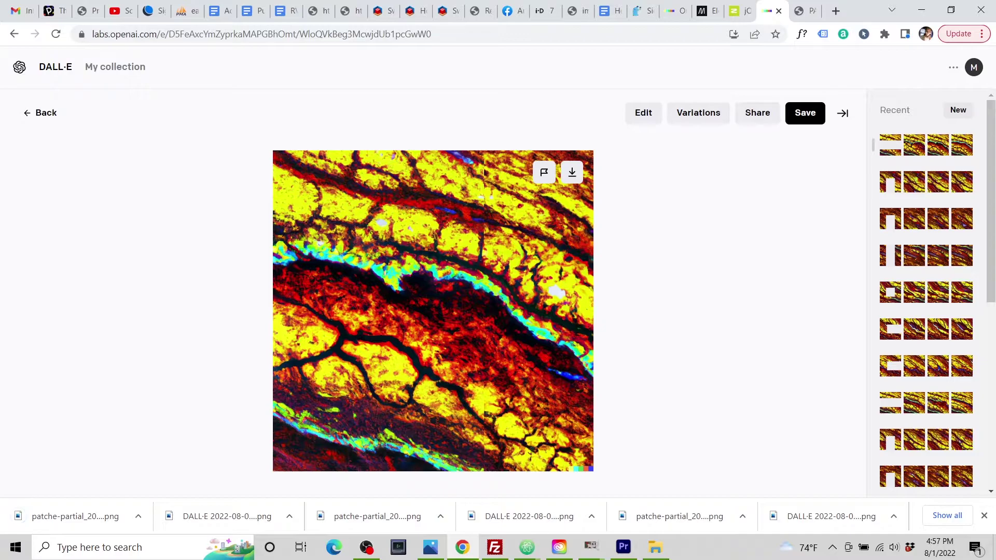
pyautogui.click(40, 113)
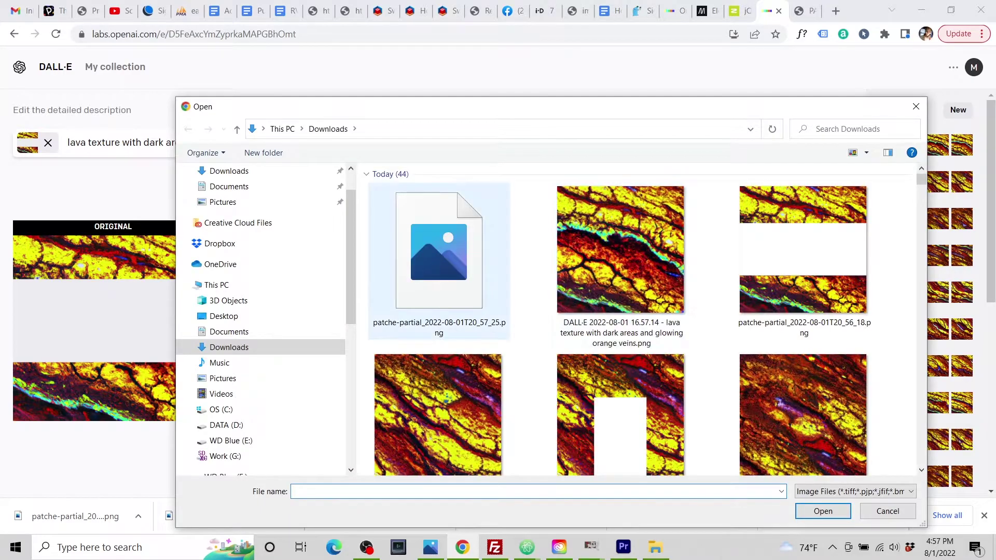
pyautogui.click(439, 261)
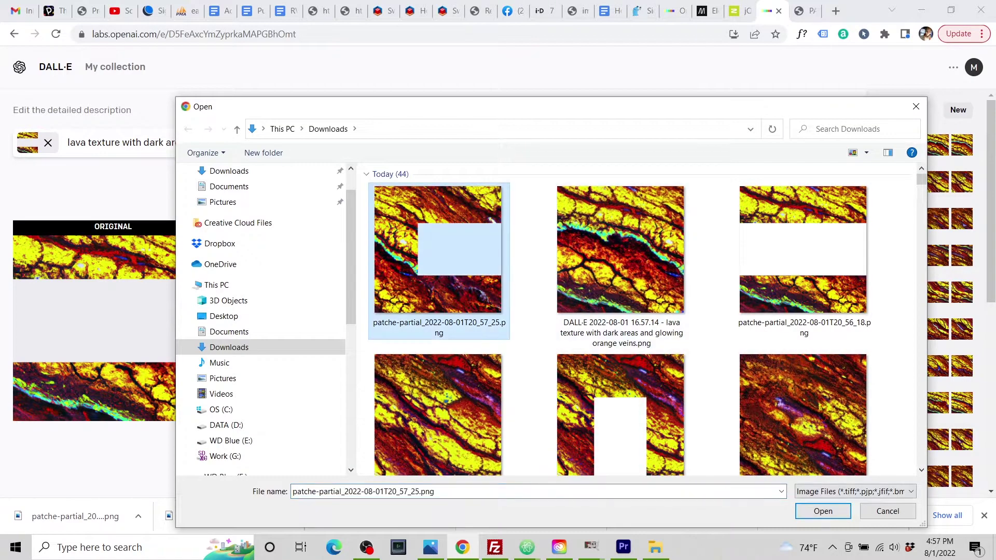
pyautogui.click(823, 511)
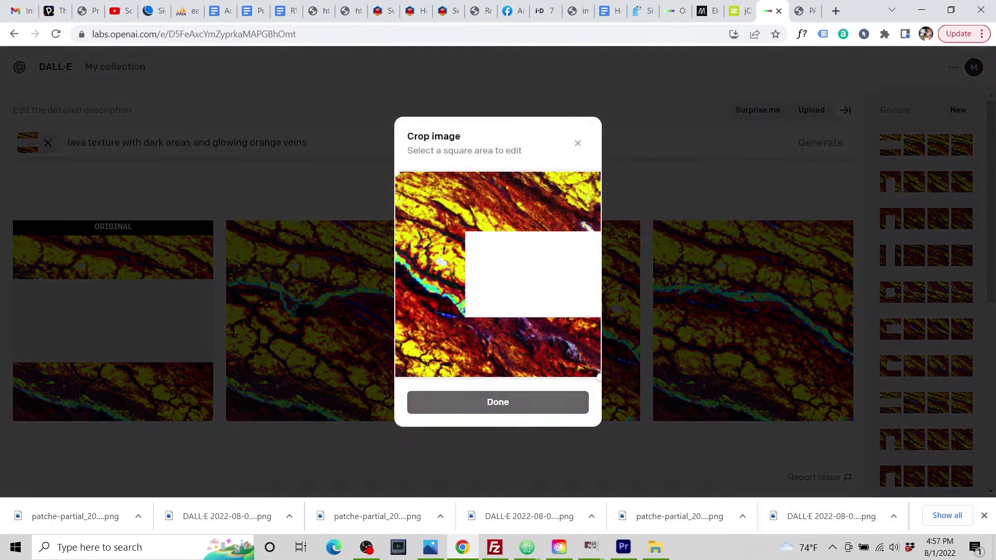
pyautogui.click(498, 402)
pyautogui.click(498, 387)
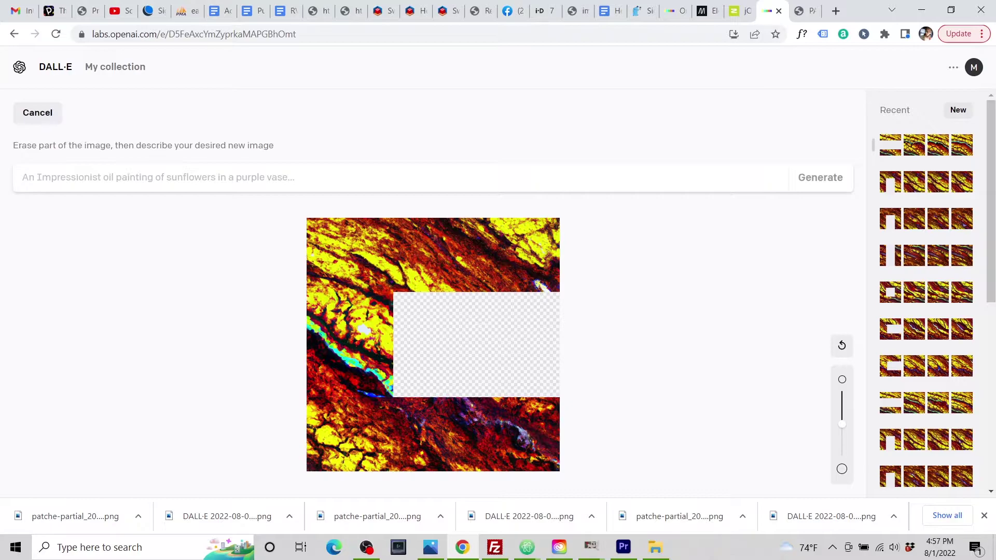
# - Generate completions for the row's second section from "lava texture with dark areas and glowing orange veins" and download the first generated result
pyautogui.write('lava texture with dark areas and glowing orange veins')
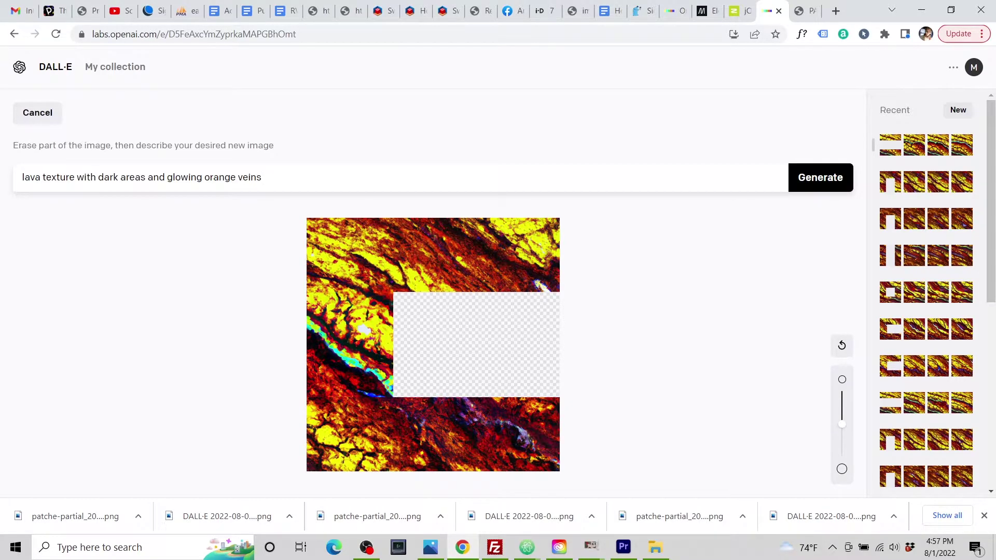
pyautogui.press('Return')
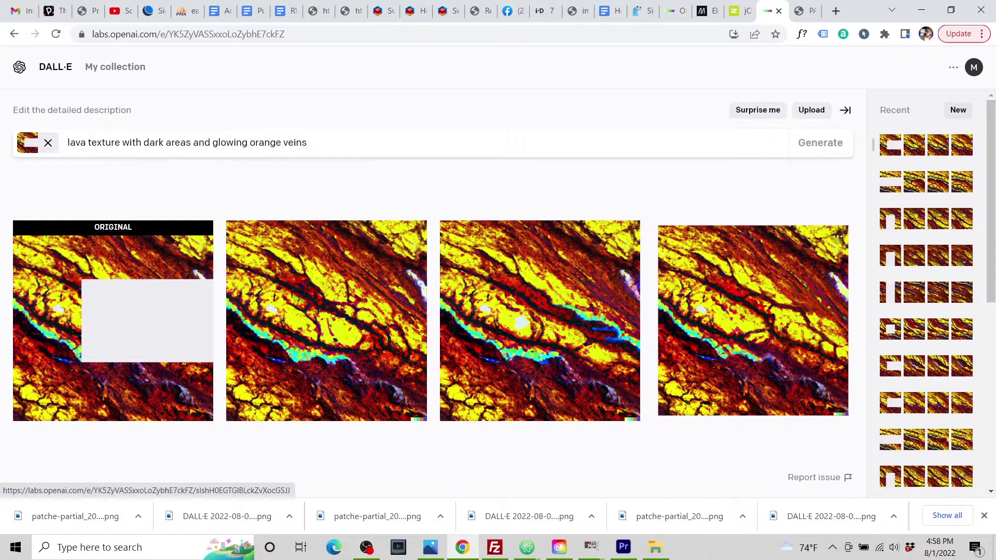
pyautogui.click(326, 321)
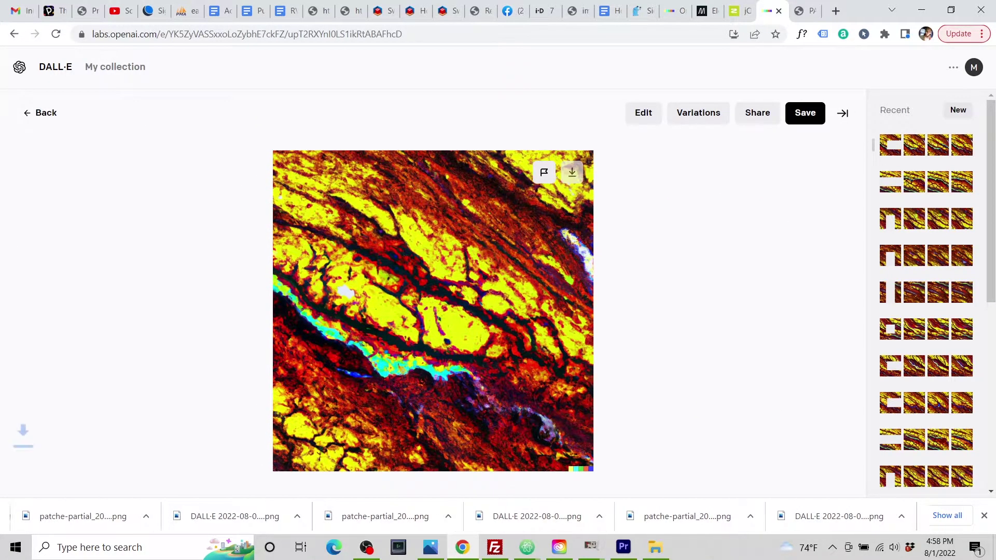
# - Switch to PATCH-E and fill the row's second section with "DALL·E 2022-08-01 16.58.10 - lava texture with dark areas and glowing orange veins.png"
pyautogui.click(805, 11)
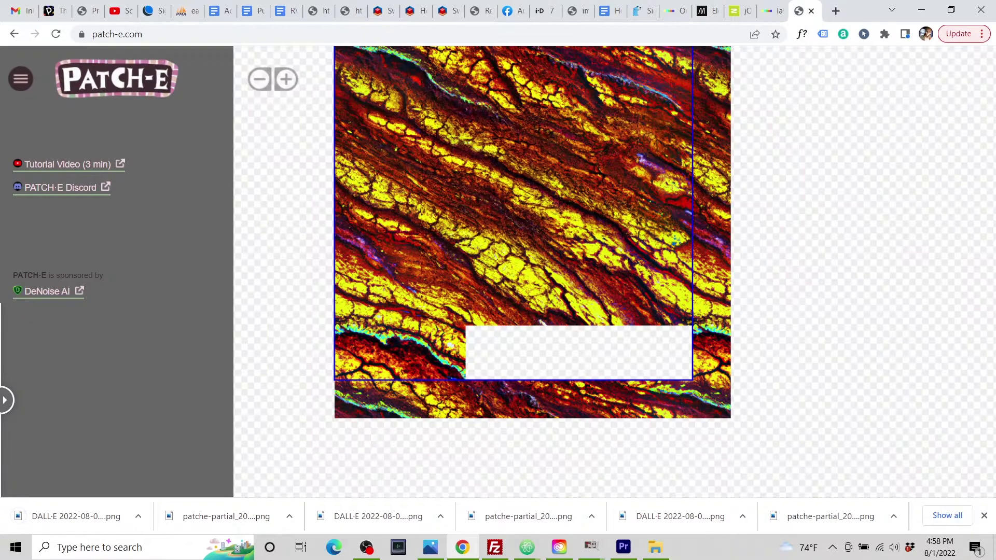
pyautogui.rightClick(464, 373)
pyautogui.click(531, 404)
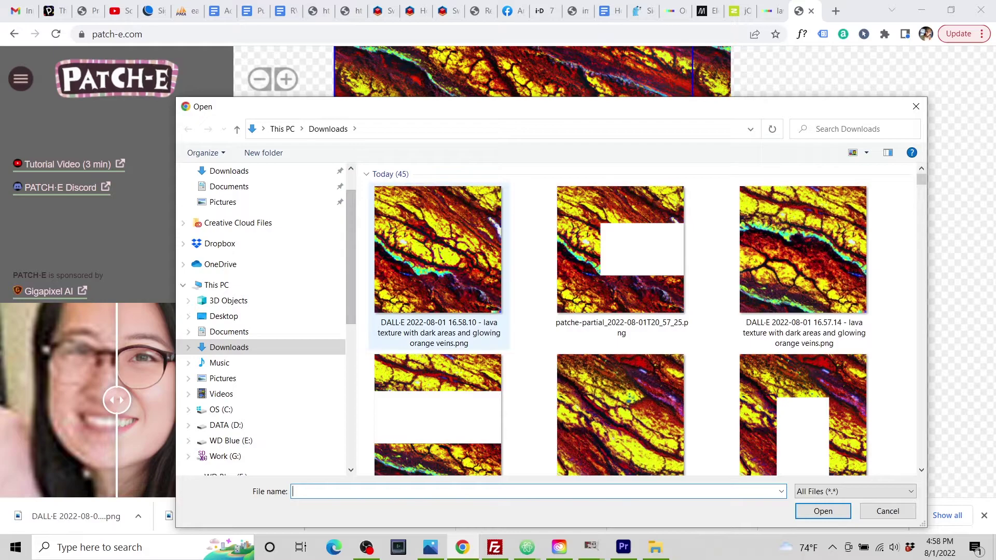
pyautogui.click(439, 260)
pyautogui.click(823, 511)
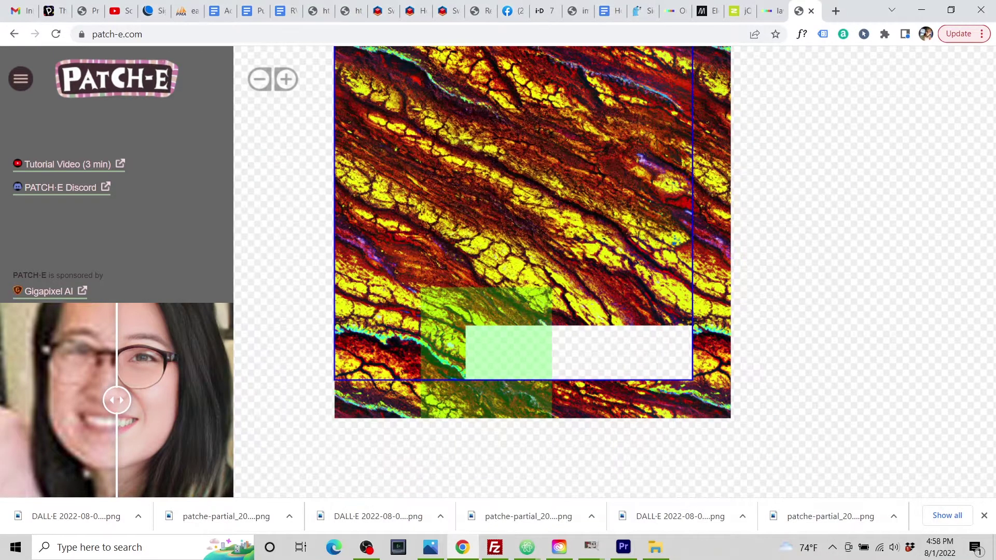
# - Download the row's third section's partial image and upload patche-partial_2022-08-01T20_58_20.png to DALL·E for editing, keeping the full square crop
pyautogui.rightClick(554, 357)
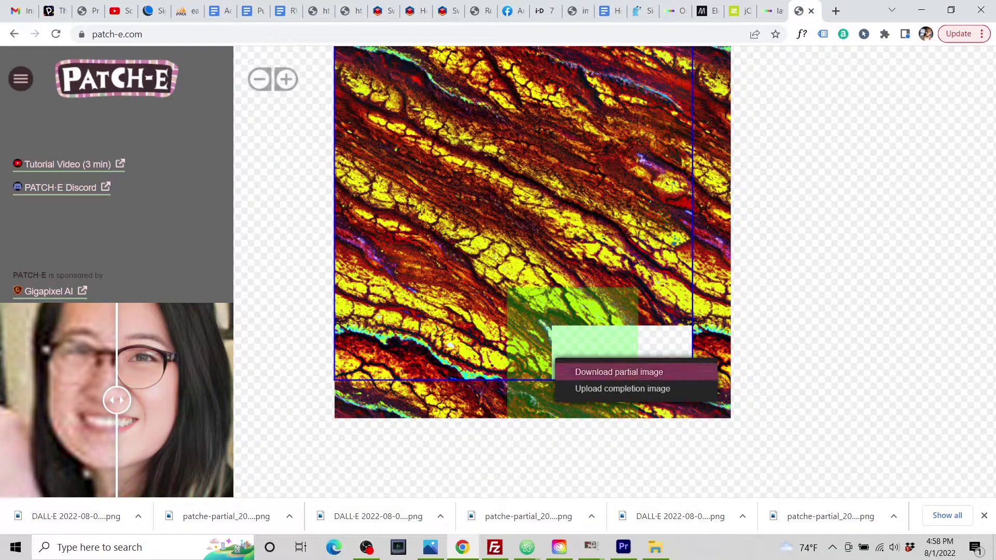
pyautogui.click(586, 373)
pyautogui.click(772, 11)
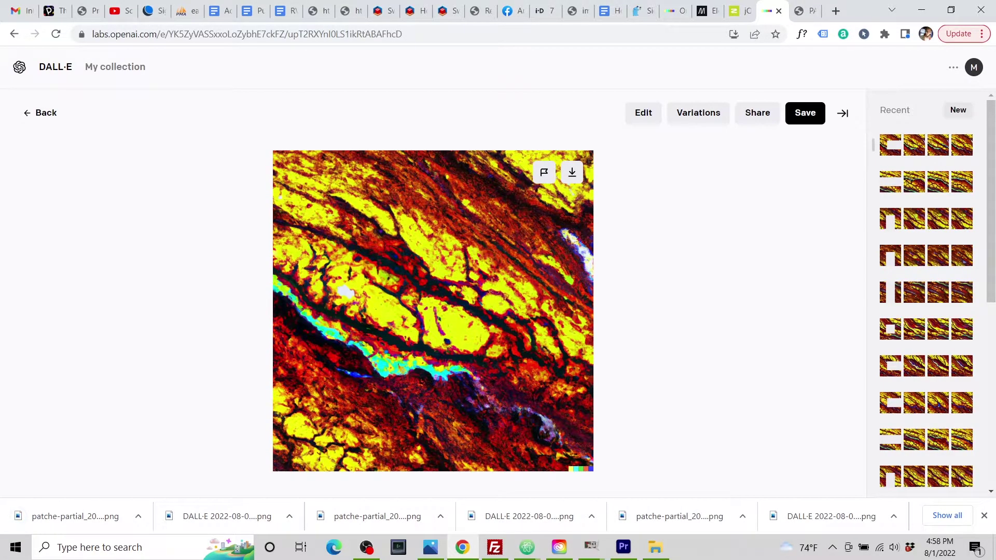
pyautogui.click(40, 113)
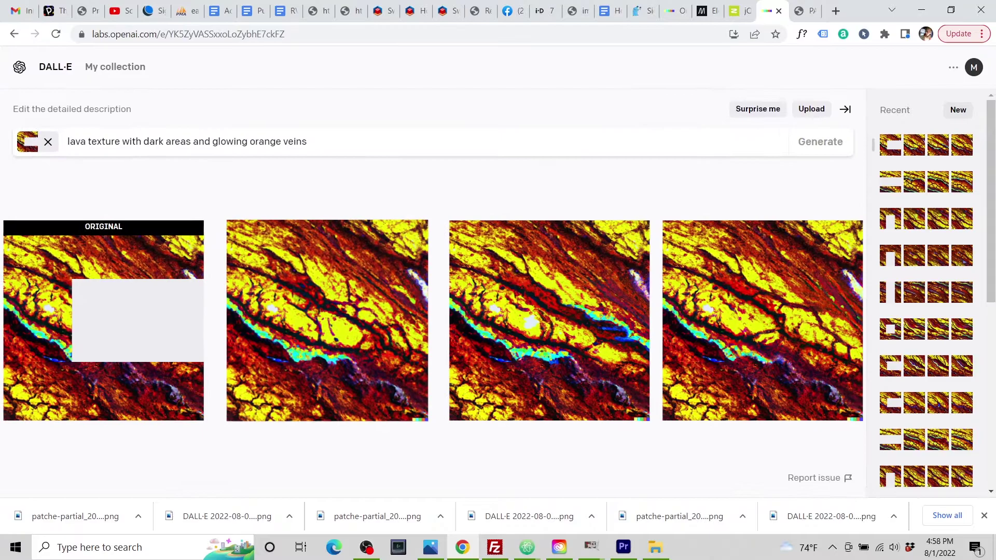
pyautogui.click(811, 110)
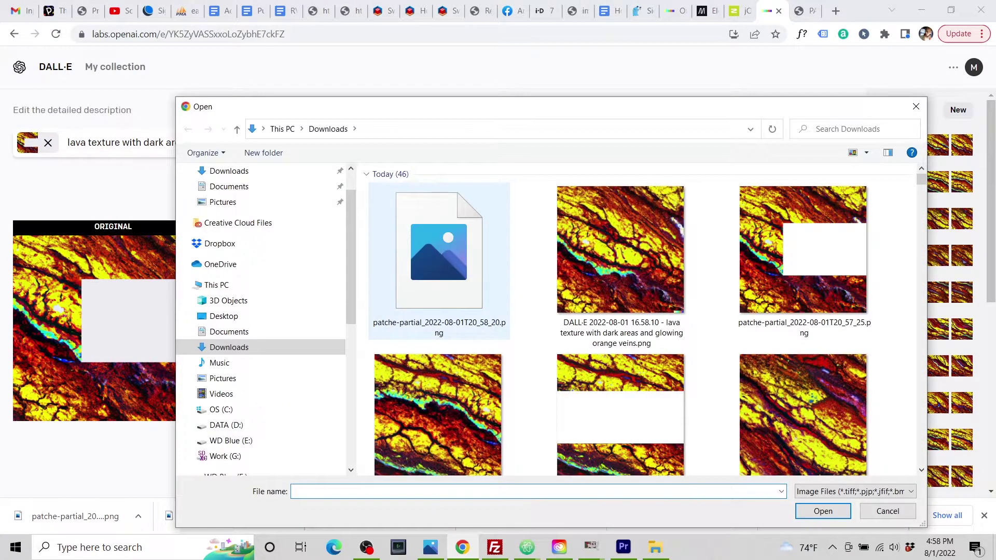
pyautogui.click(438, 259)
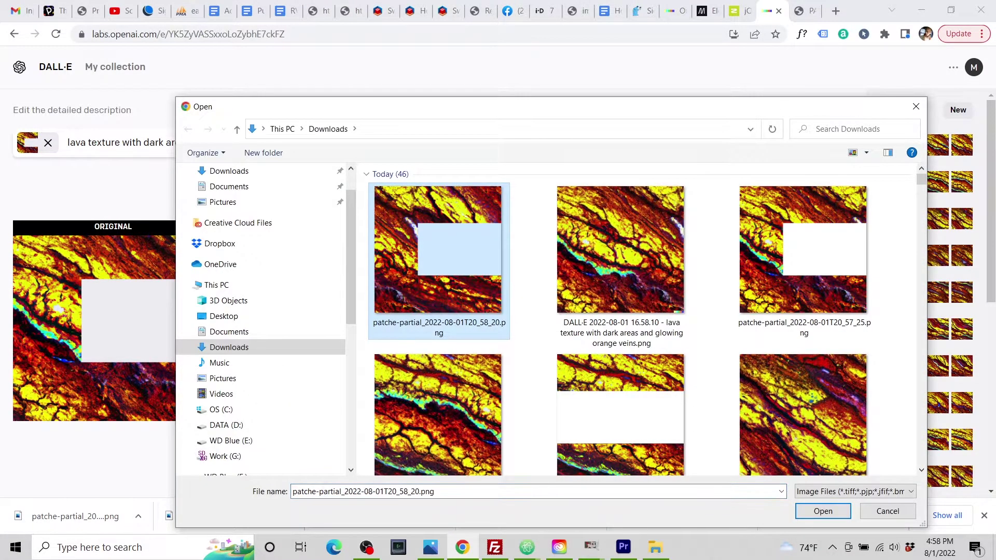
pyautogui.click(823, 511)
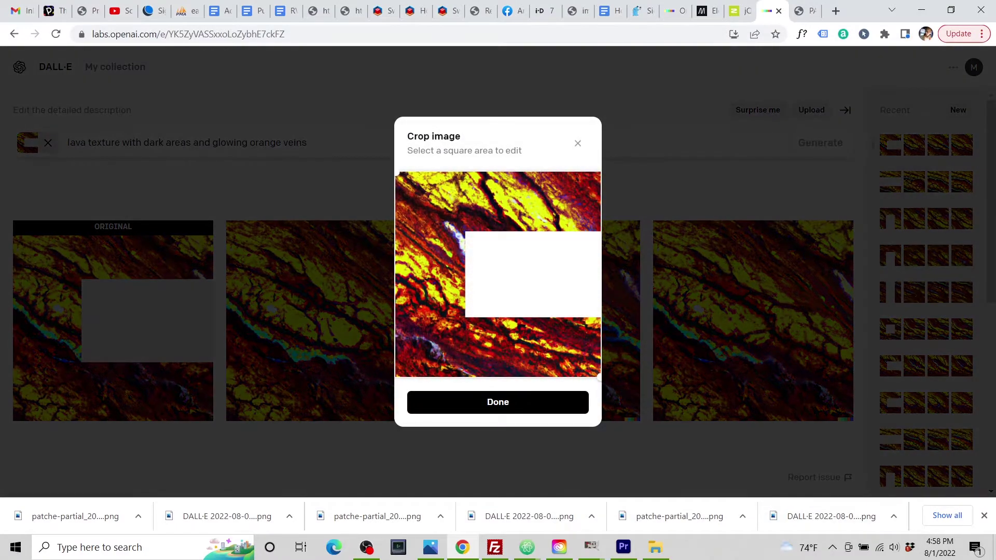
pyautogui.click(497, 399)
pyautogui.click(498, 391)
pyautogui.click(511, 336)
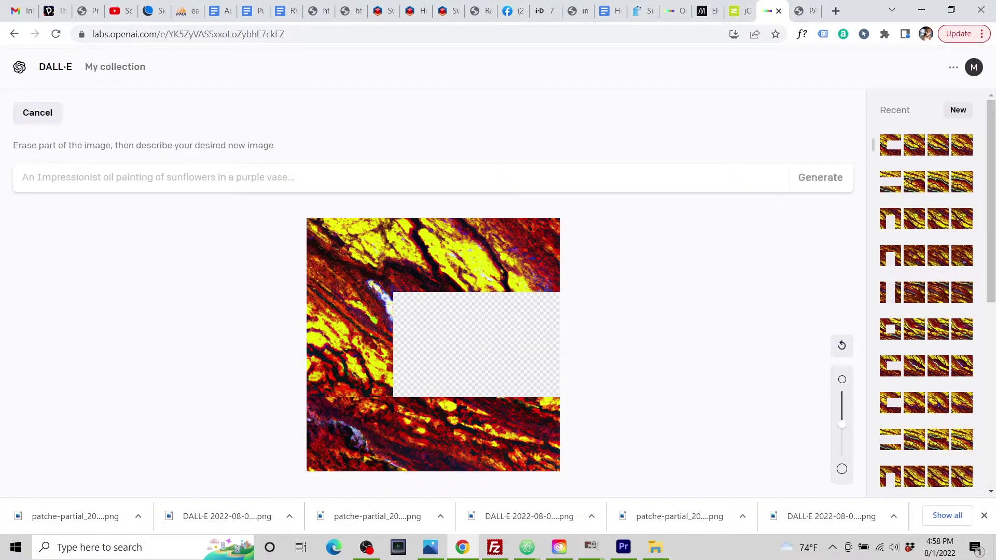
# - Generate completions for the row's third section from "lava texture with dark areas and glowing orange veins" and download the third generated result
pyautogui.write('lava texture with dark areas and glowing orange veins')
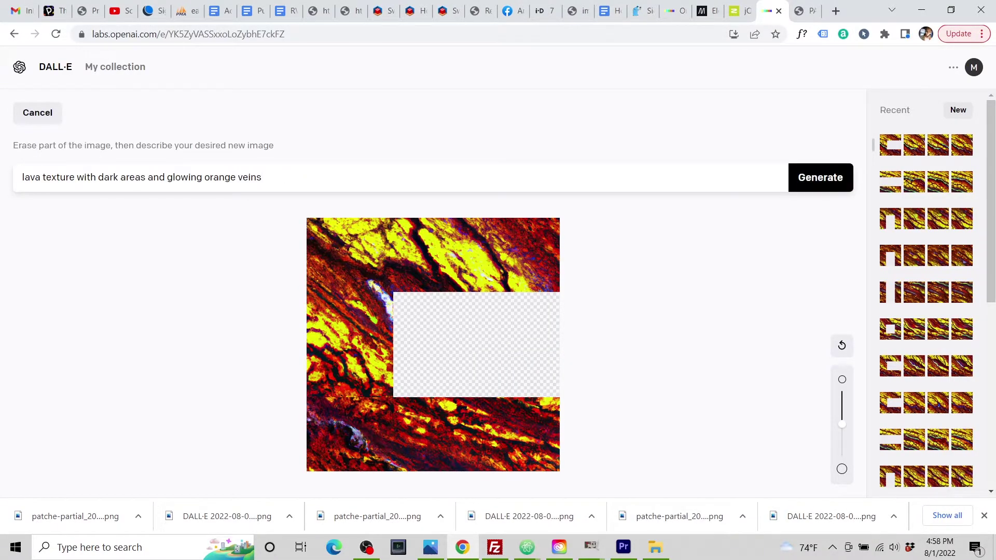
pyautogui.press('Return')
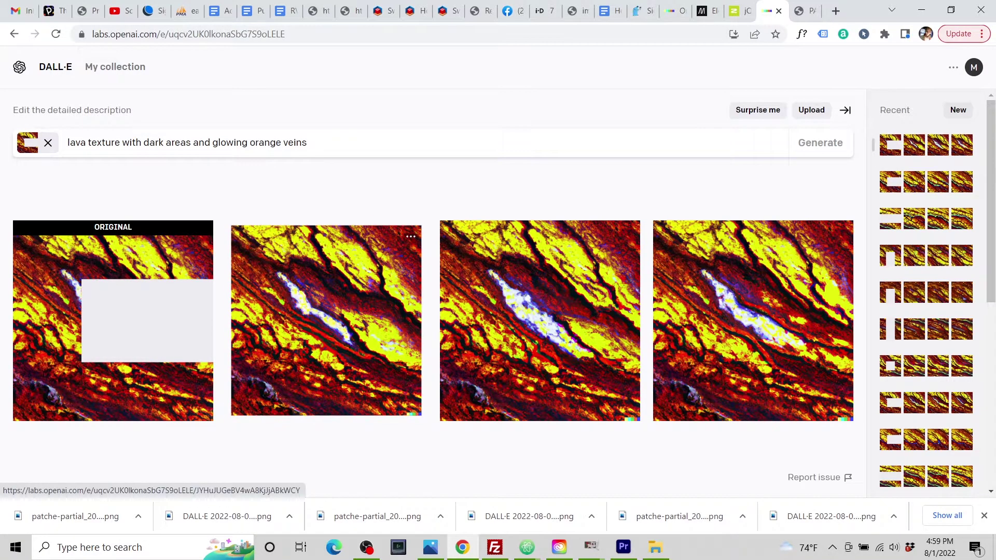
pyautogui.click(751, 321)
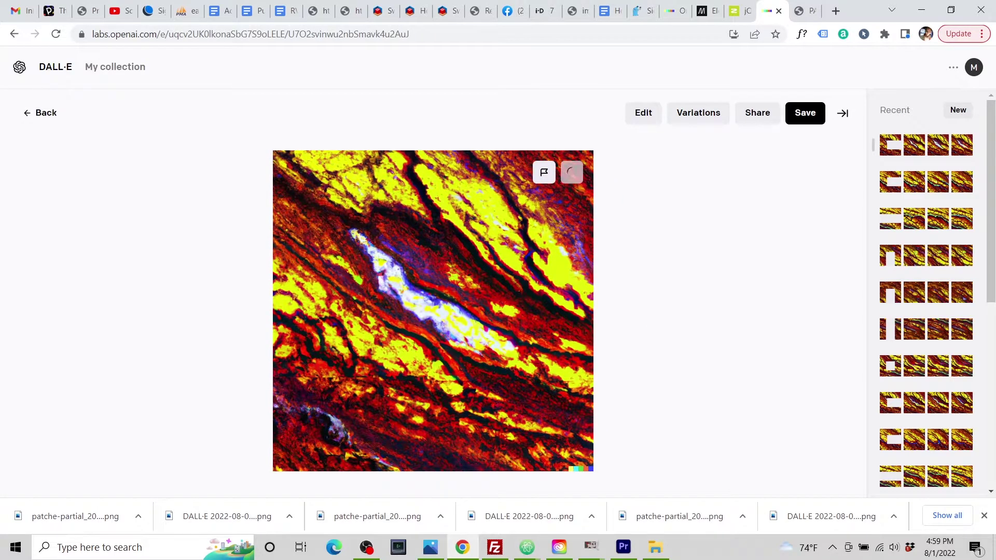
# - Switch to PATCH-E and fill the row's third section with "DALL·E 2022-08-01 16.59.06 - lava texture with dark areas and glowing orange veins.png"
pyautogui.click(805, 11)
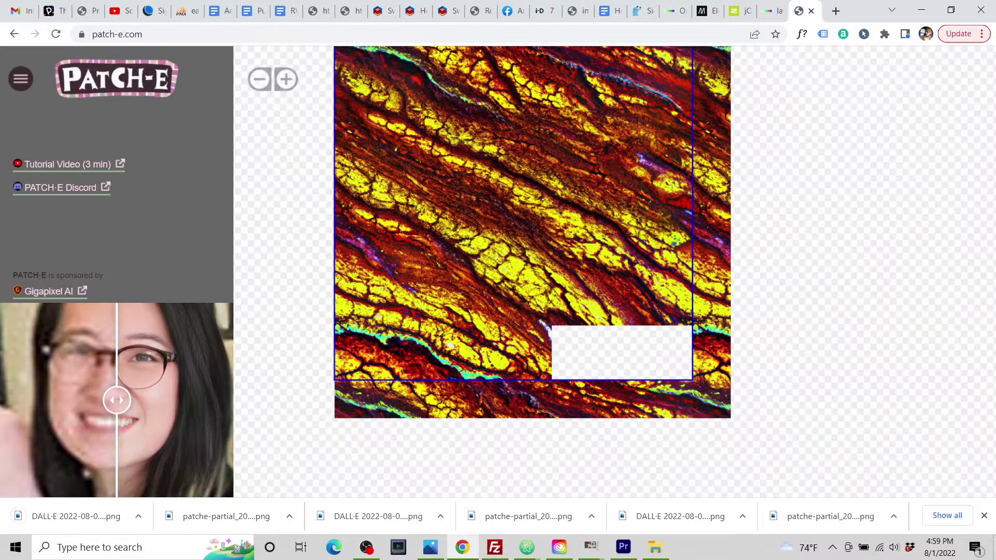
pyautogui.click(565, 361)
pyautogui.click(596, 392)
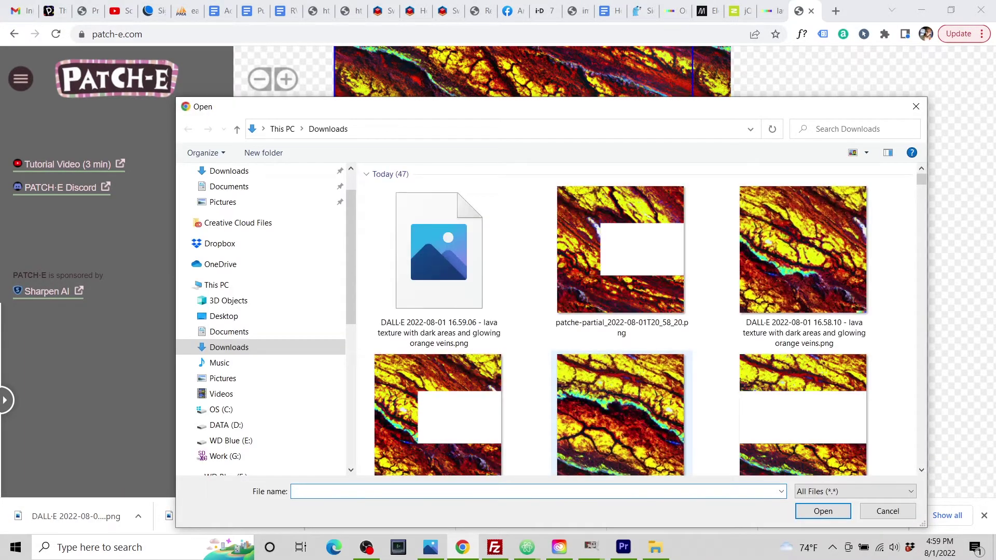
pyautogui.click(446, 262)
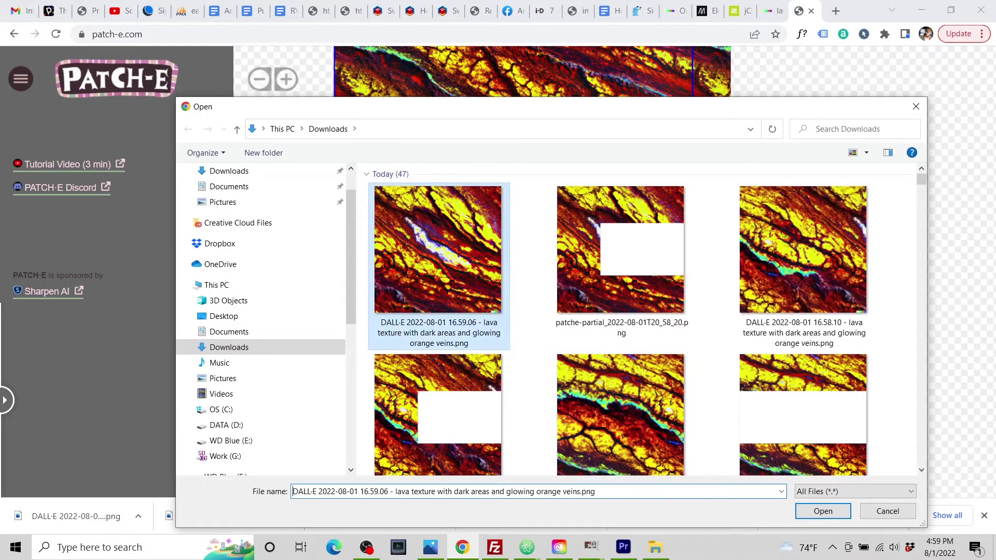
pyautogui.click(823, 511)
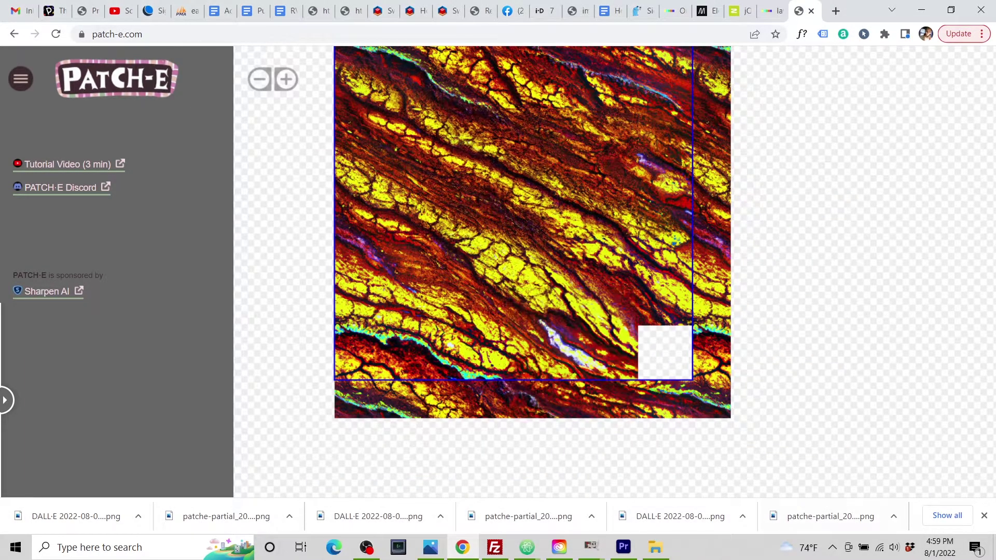
# - Download the last empty square's partial image and upload patche-partial_2022-08-01T20_59_17.png to DALL·E for editing, keeping the full square crop
pyautogui.click(666, 341)
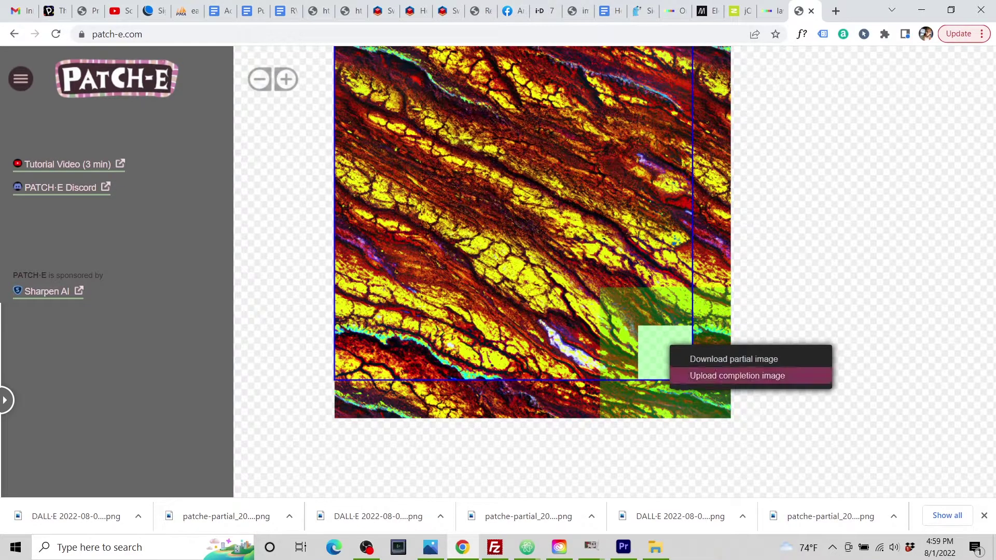
pyautogui.click(700, 358)
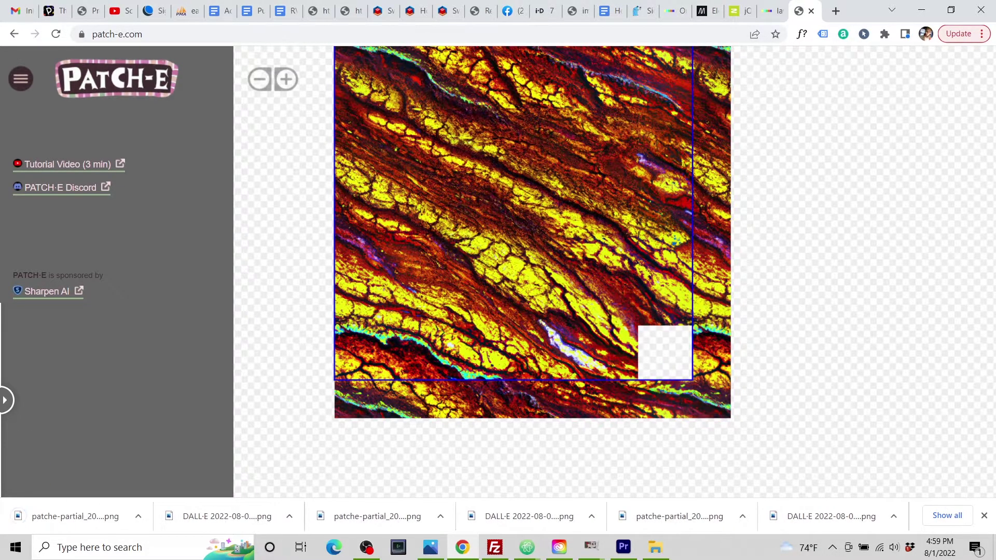
pyautogui.click(770, 11)
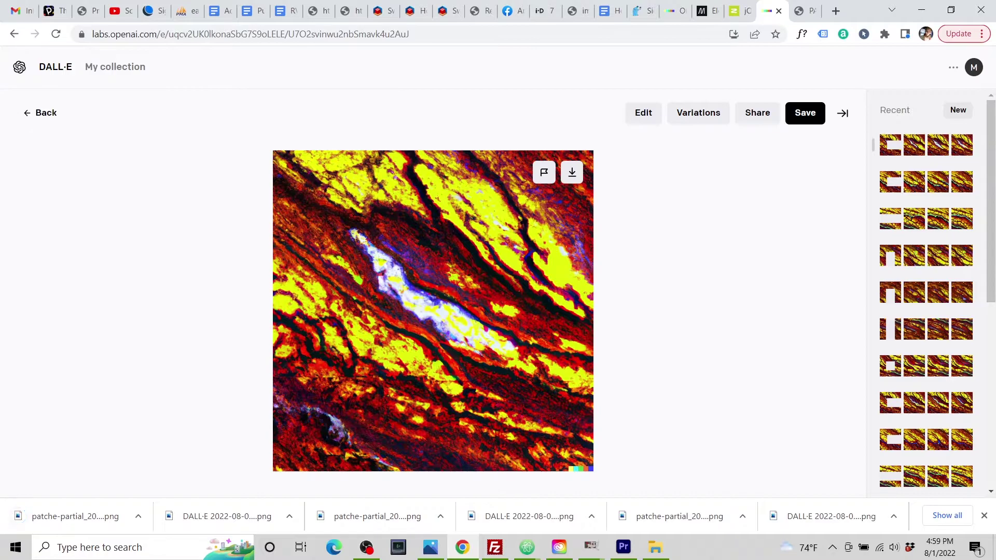
pyautogui.click(40, 113)
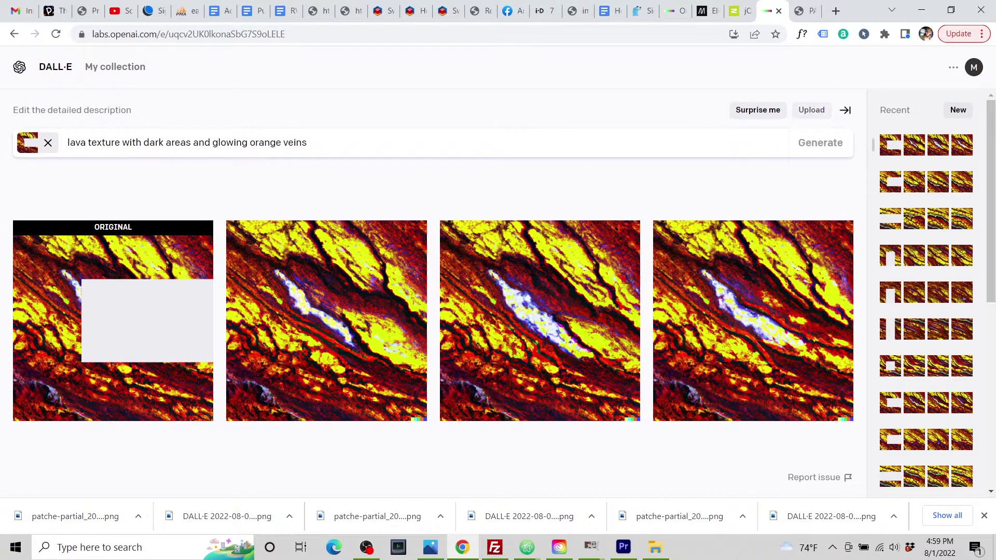
pyautogui.click(811, 110)
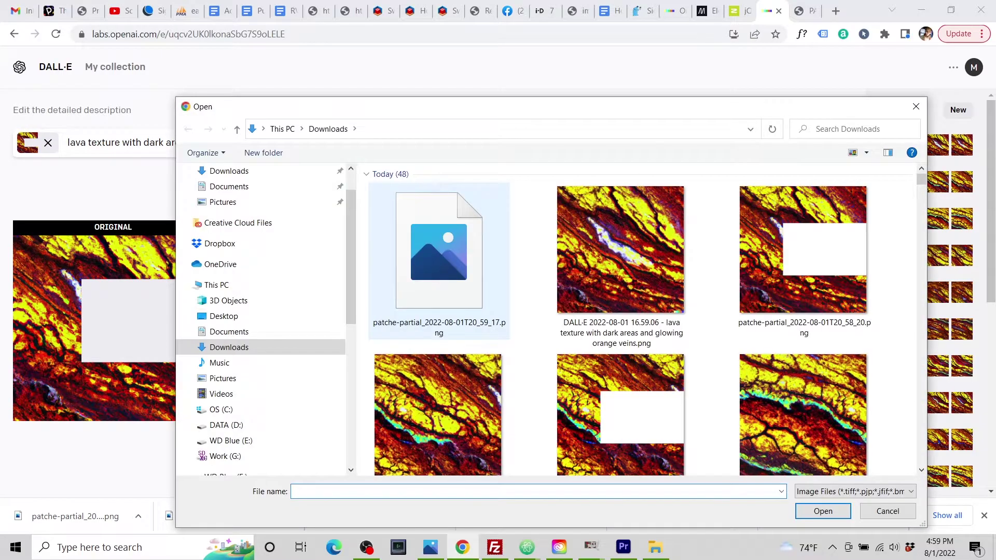
pyautogui.click(439, 259)
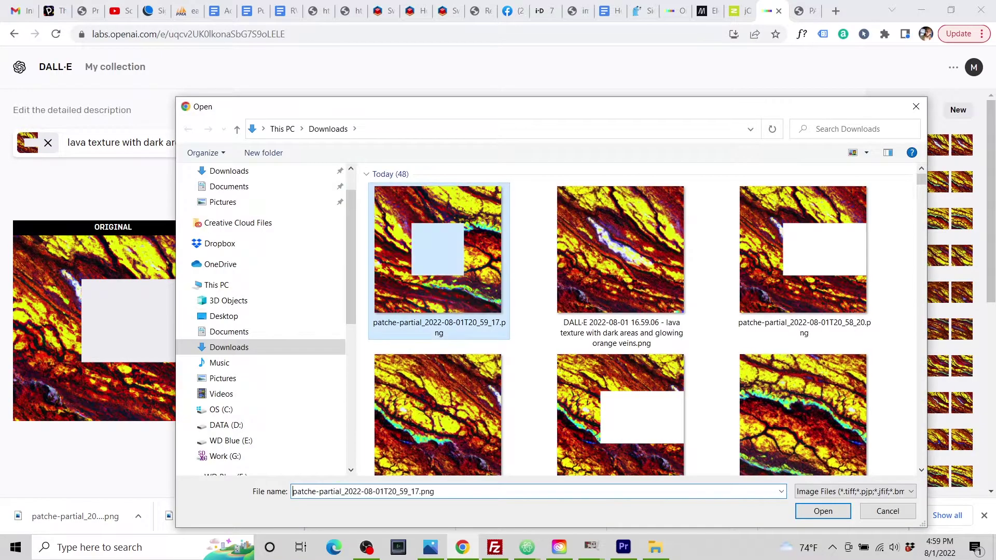
pyautogui.doubleClick(438, 249)
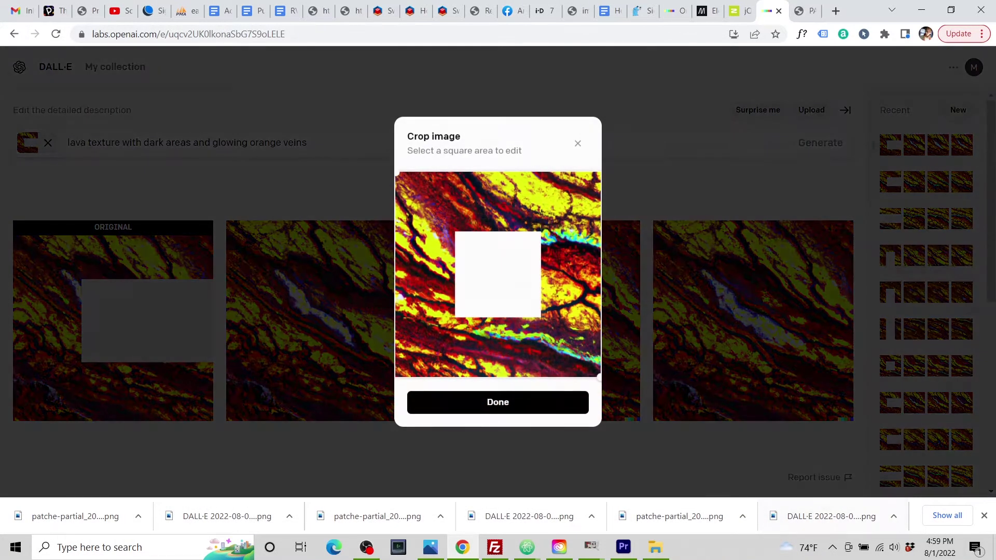
pyautogui.click(498, 396)
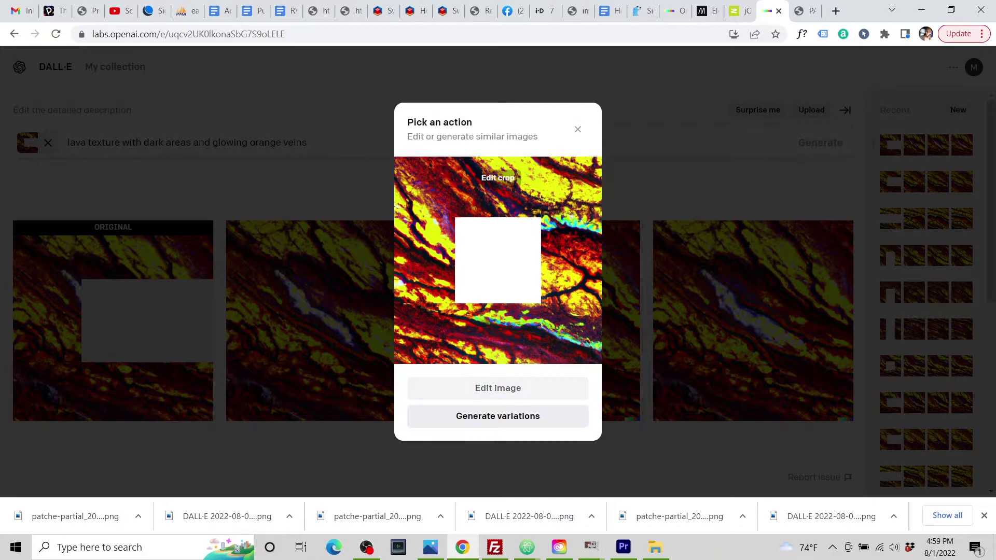
pyautogui.click(499, 387)
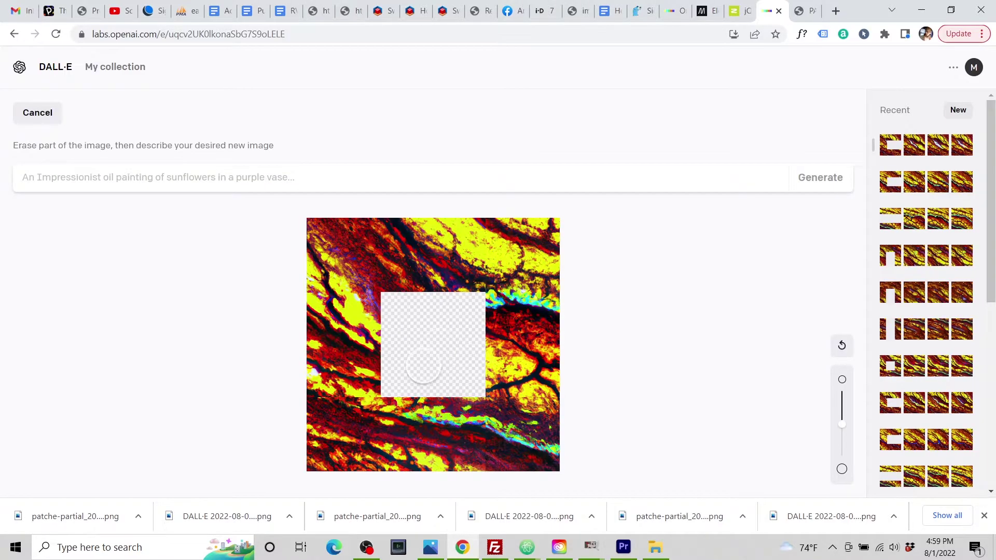
# - Generate completions for the last square from "lava texture with dark areas and glowing orange veins" and download the third generated result
pyautogui.write('lava texture with dark areas and glowing orange veins')
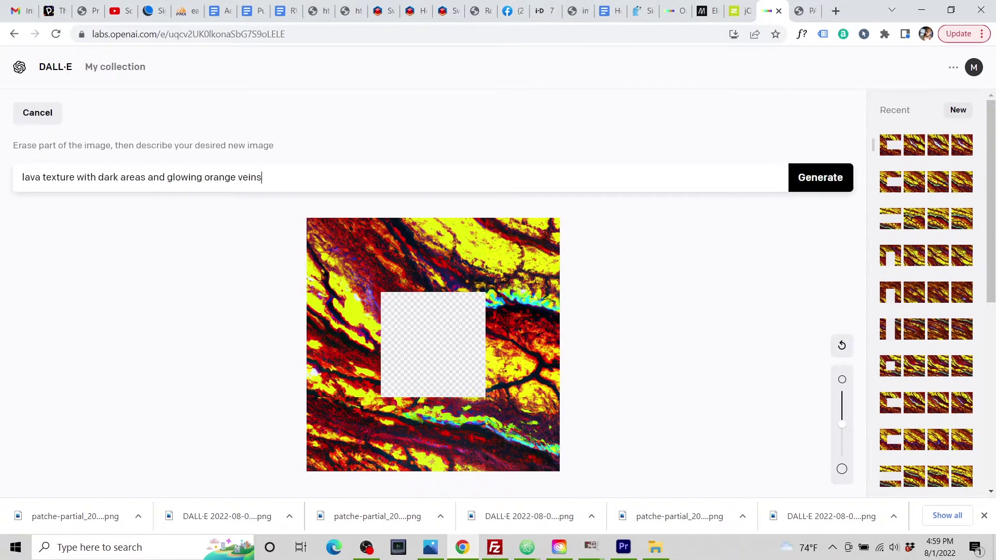
pyautogui.press('Return')
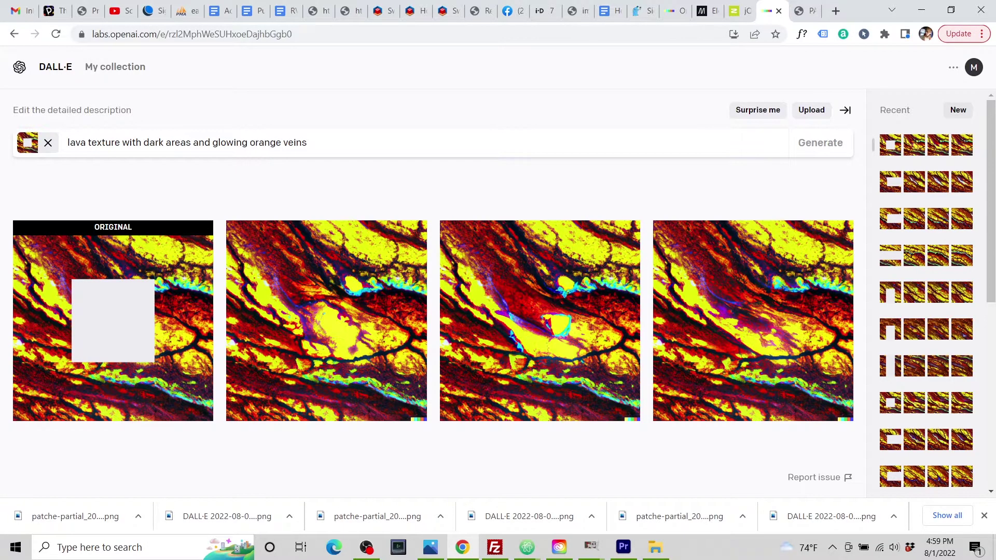
pyautogui.click(753, 321)
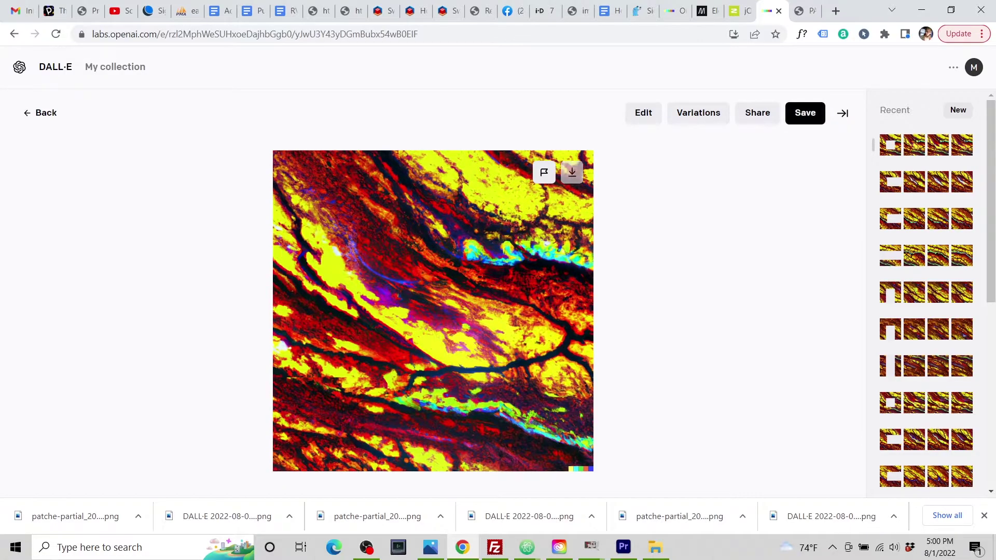
pyautogui.click(571, 172)
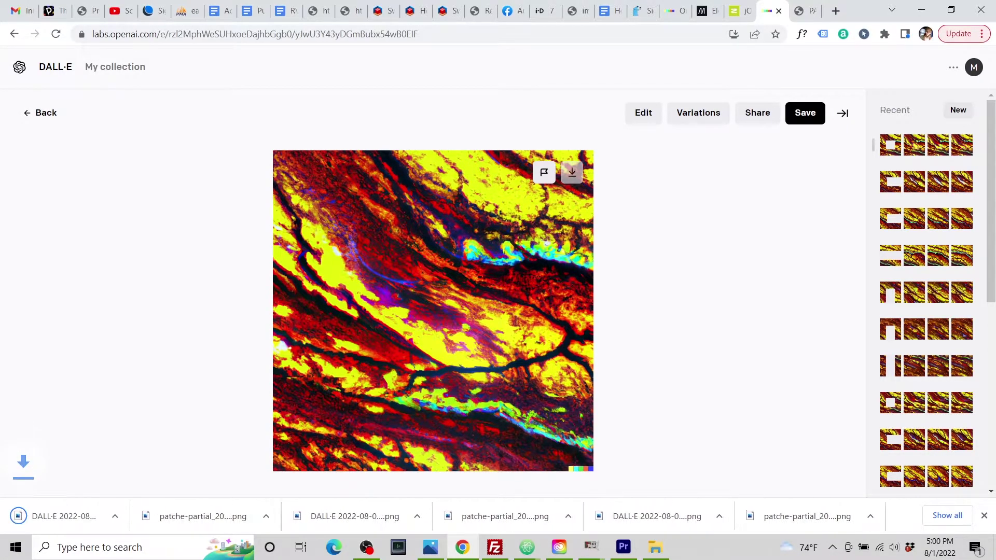
# - Switch to PATCH-E and fill the last empty square with "DALL·E 2022-08-01 17.00.03 - lava texture with dark areas and glowing orange veins.png"
pyautogui.click(804, 11)
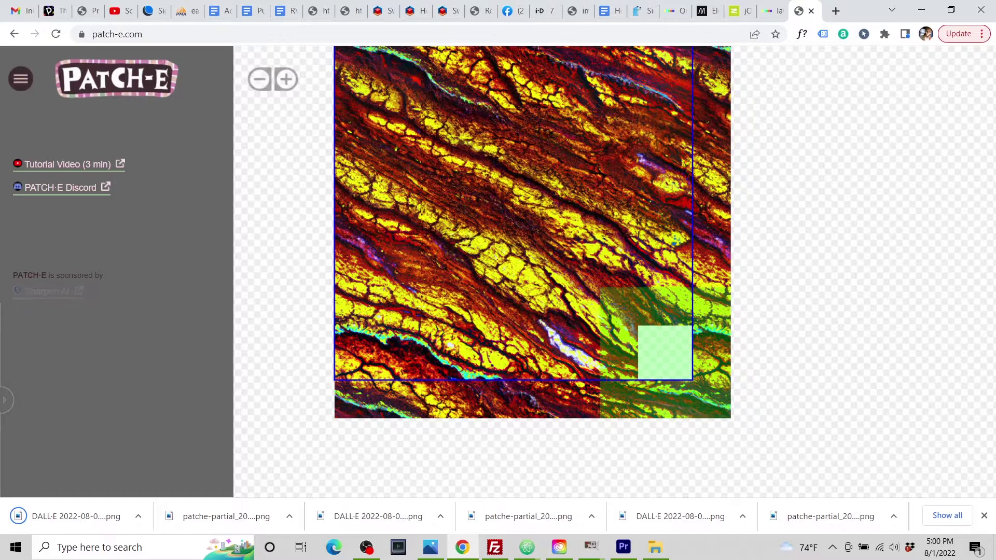
pyautogui.click(679, 378)
pyautogui.click(746, 408)
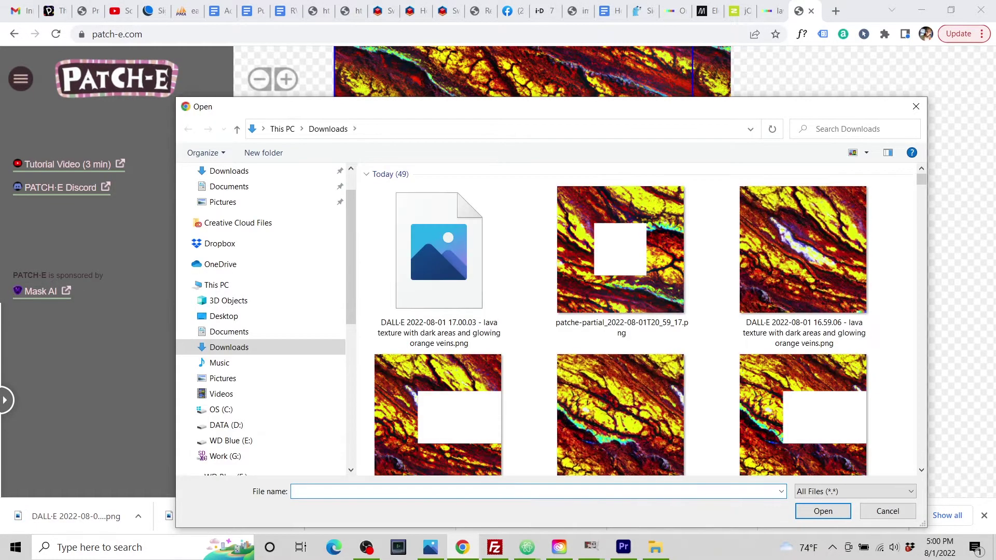
pyautogui.click(450, 281)
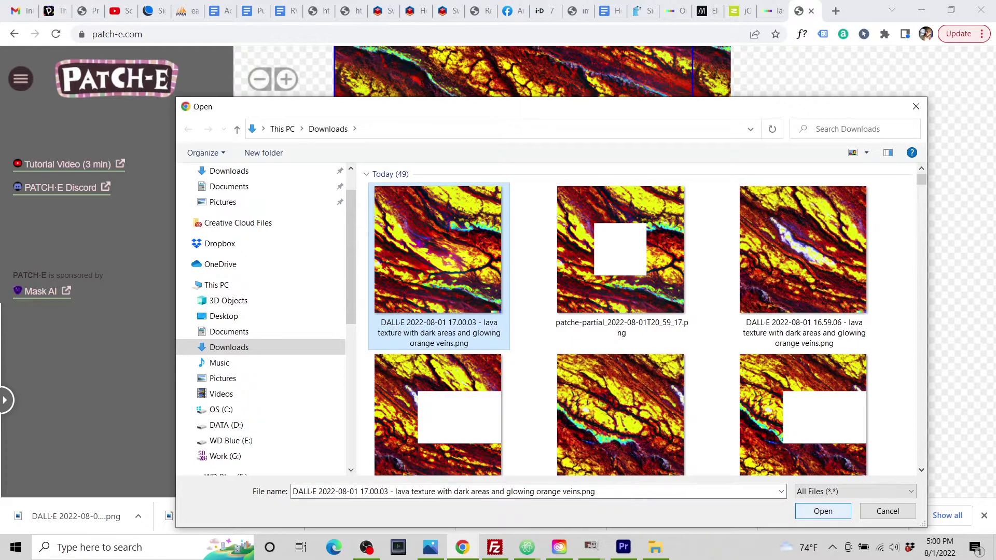
pyautogui.click(823, 511)
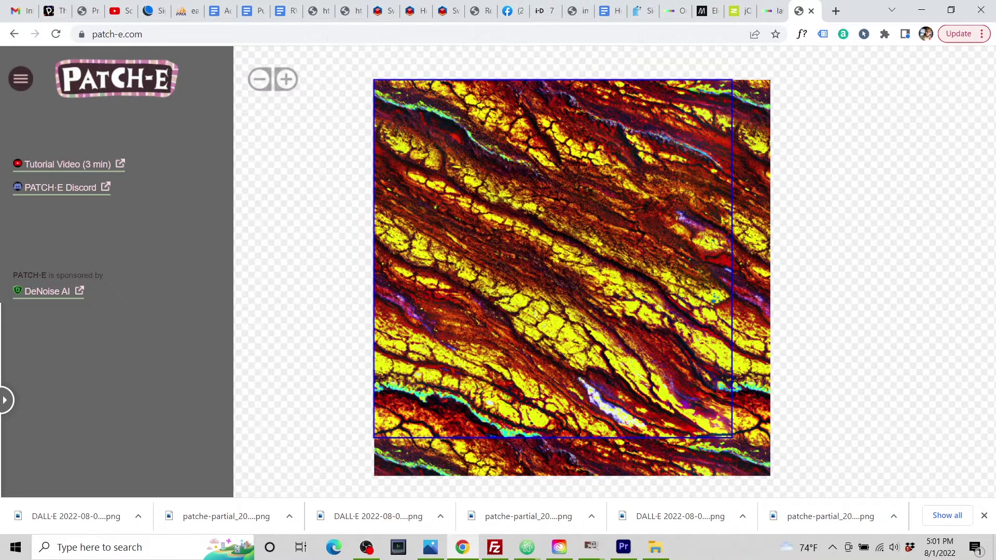
# - Download the completed texture image from PATCH-E and open the bookmarked IMGonline page for checking seamless texture tiling
pyautogui.click(21, 78)
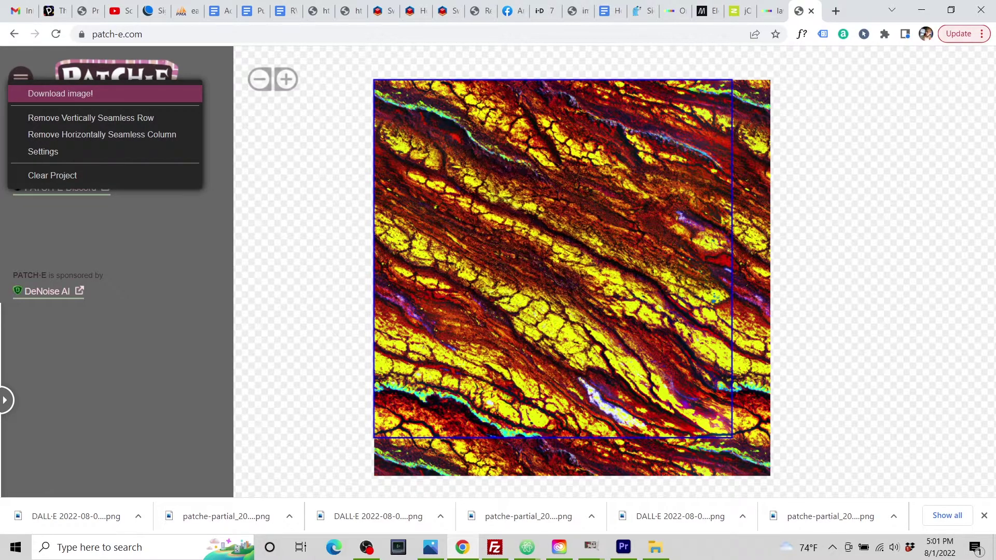
pyautogui.click(60, 94)
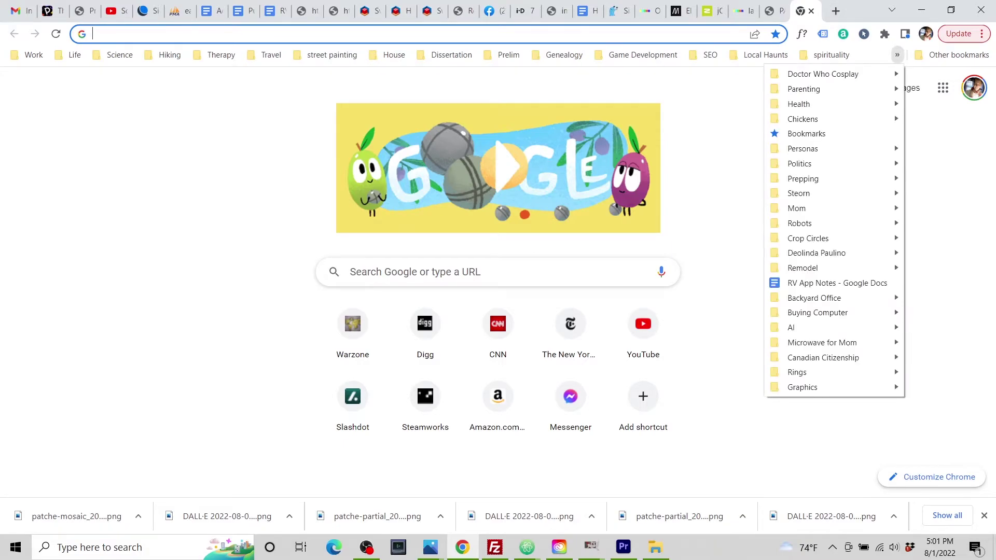
pyautogui.moveTo(803, 387)
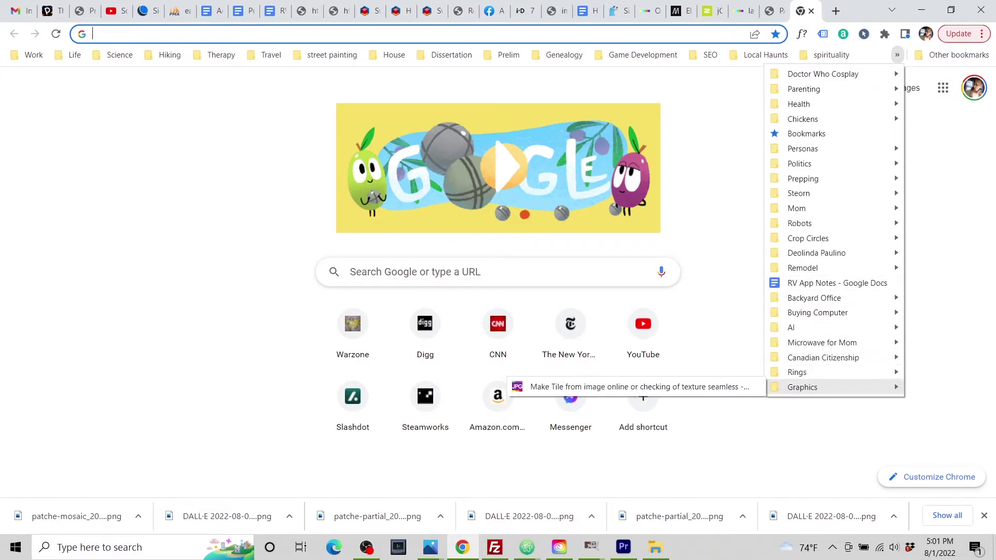
pyautogui.click(648, 386)
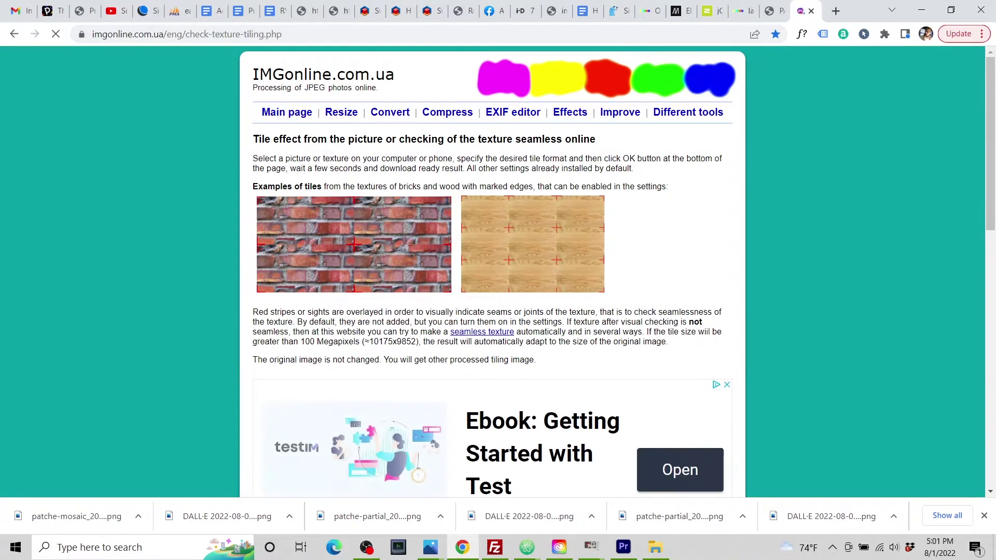
# - Choose patche-mosaic_2022-08-01T21_01_34.png from the Downloads folder as the image for the tiling check
pyautogui.scroll(-6, 493, 270)
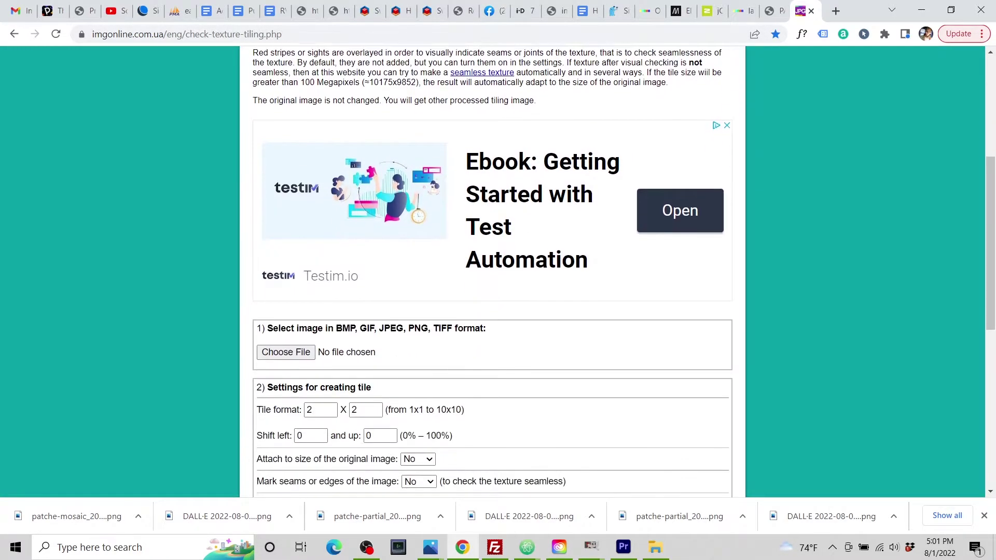
pyautogui.click(286, 222)
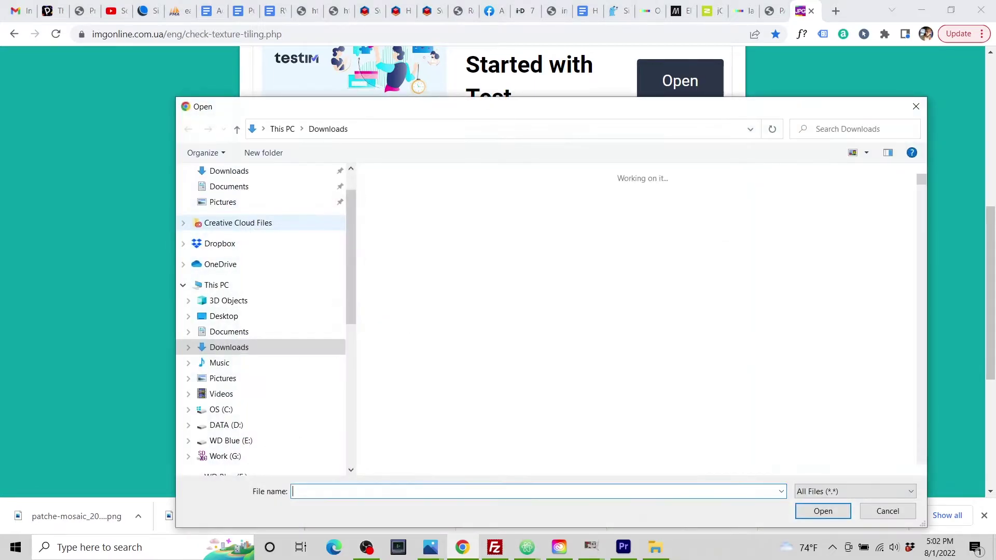
pyautogui.click(438, 254)
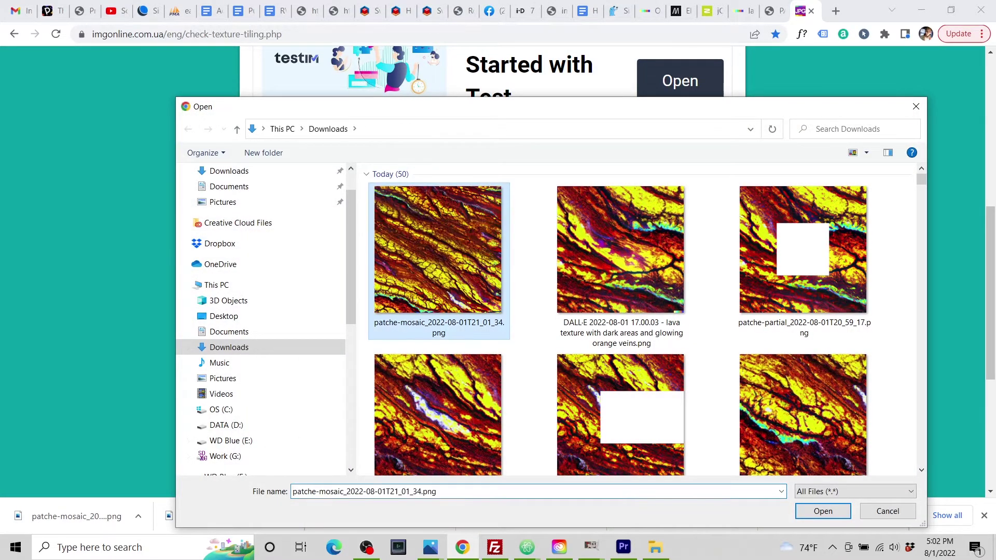
pyautogui.click(822, 511)
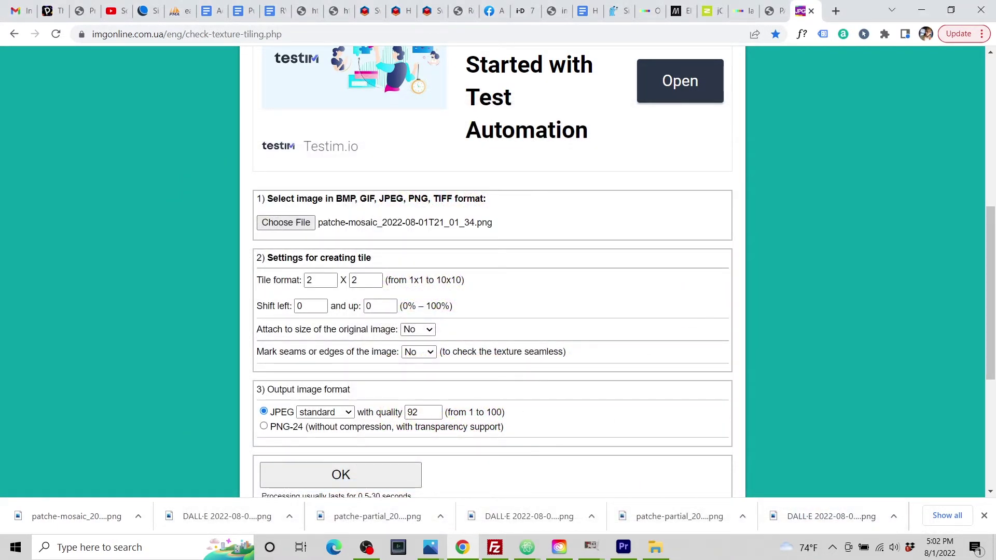
# - Set the tile format to 3 x 3
pyautogui.press('Tab')
pyautogui.write('3')
pyautogui.press('Tab')
# - Process the tiled image with the standard JPEG output settings and open the processed image in a new browser tab
pyautogui.scroll(-1, 493, 270)
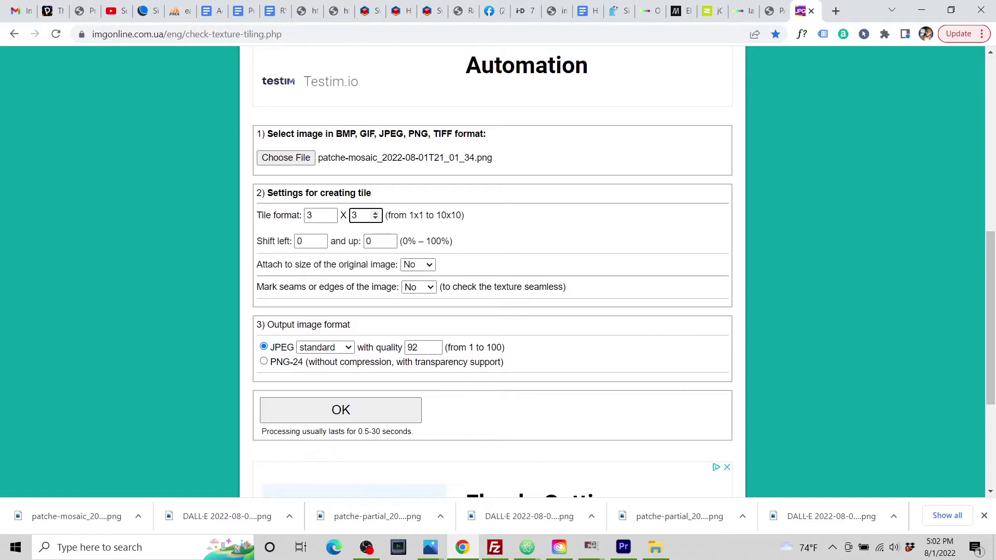
pyautogui.scroll(-1, 341, 410)
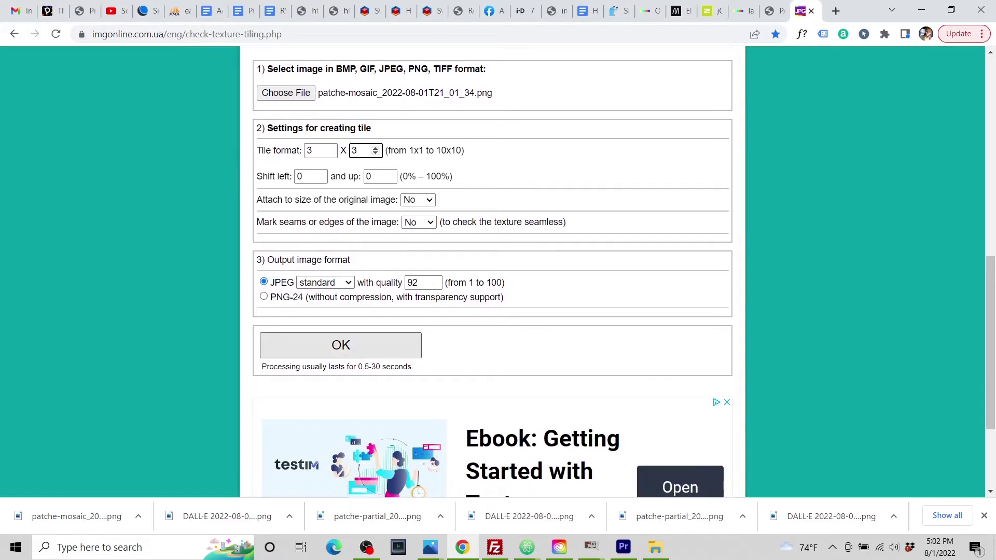
pyautogui.click(341, 345)
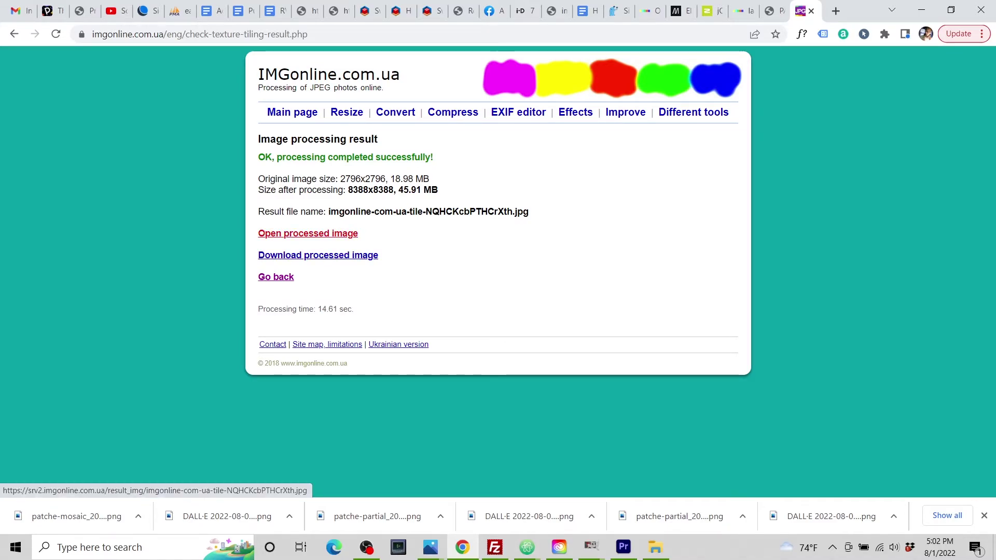
pyautogui.rightClick(303, 232)
pyautogui.click(324, 240)
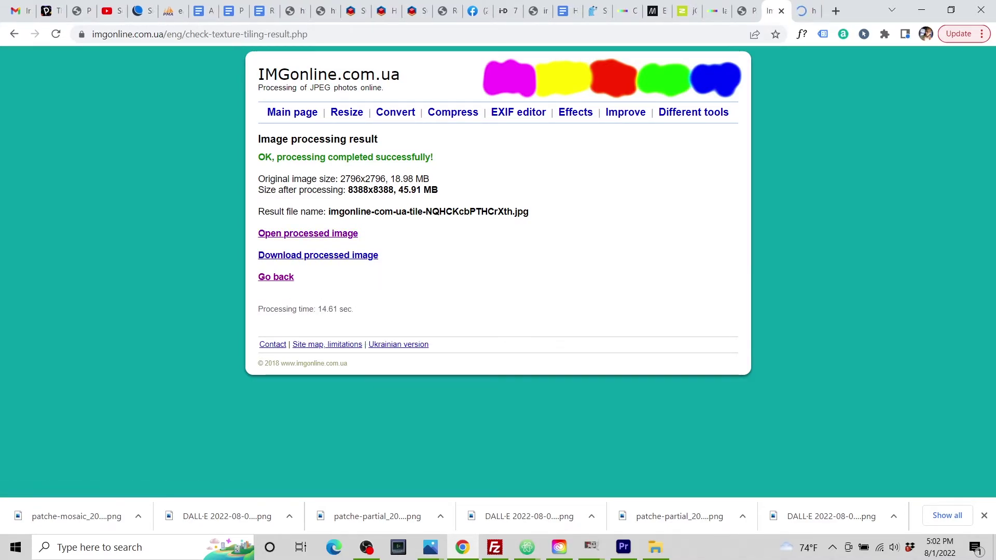